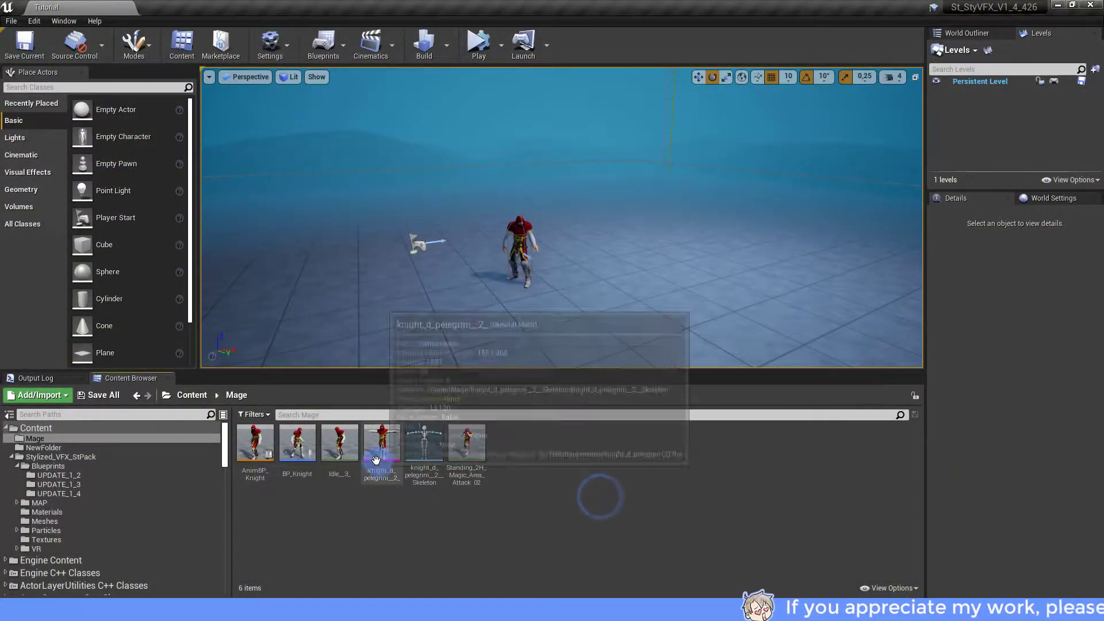
# Open BP_Knight in the full Blueprint editor and check the Mesh component's Anim Class (AnimBP_Knight_C)
pyautogui.doubleClick(299, 447)
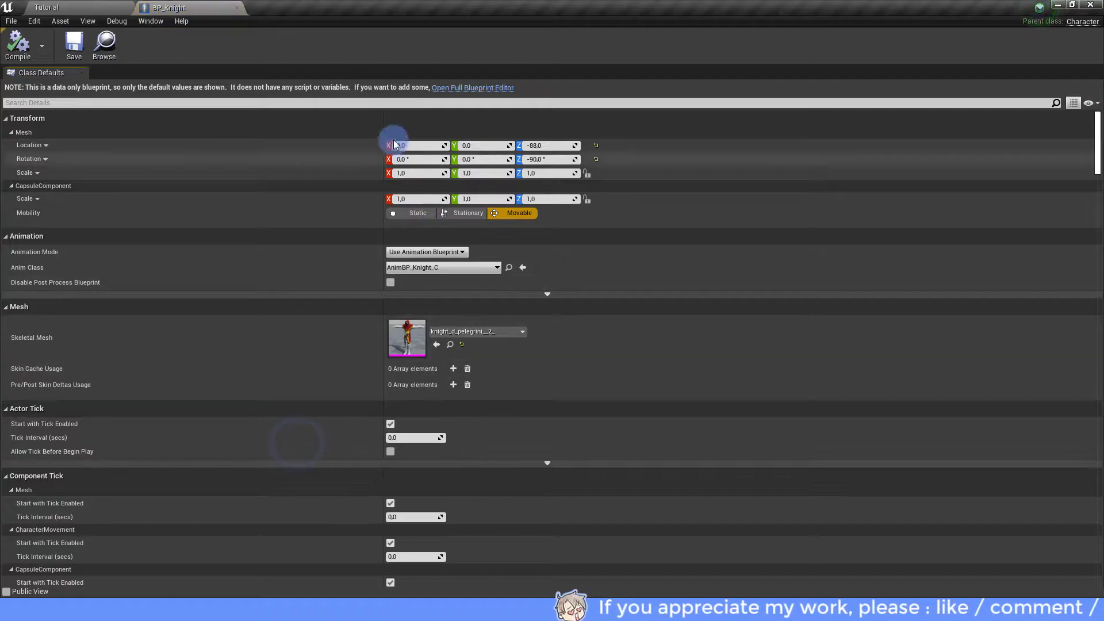
pyautogui.click(504, 89)
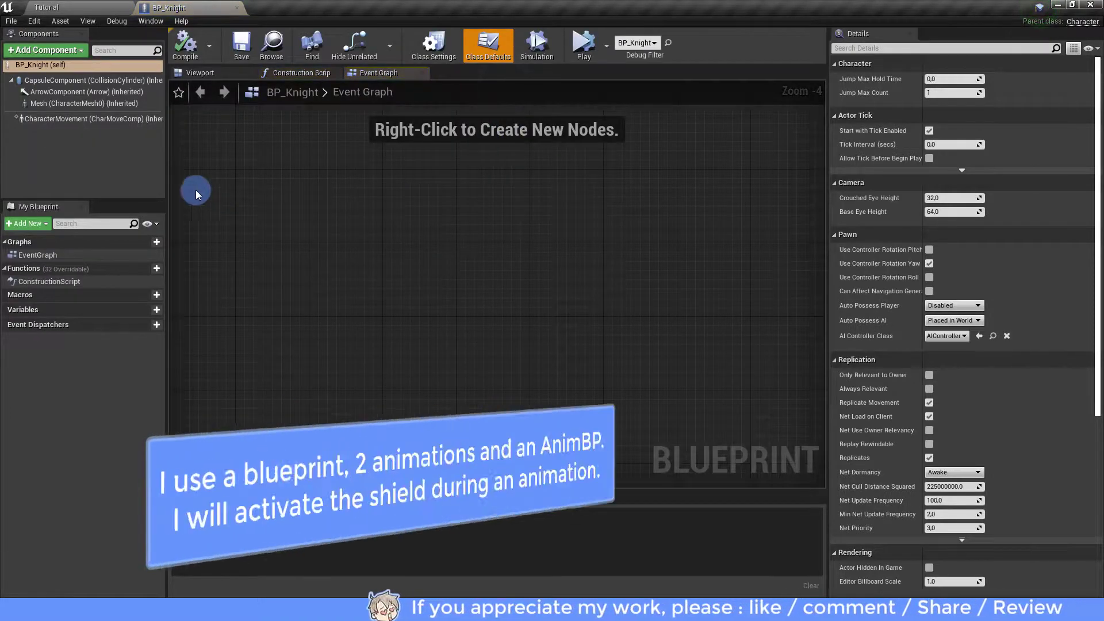
pyautogui.click(218, 74)
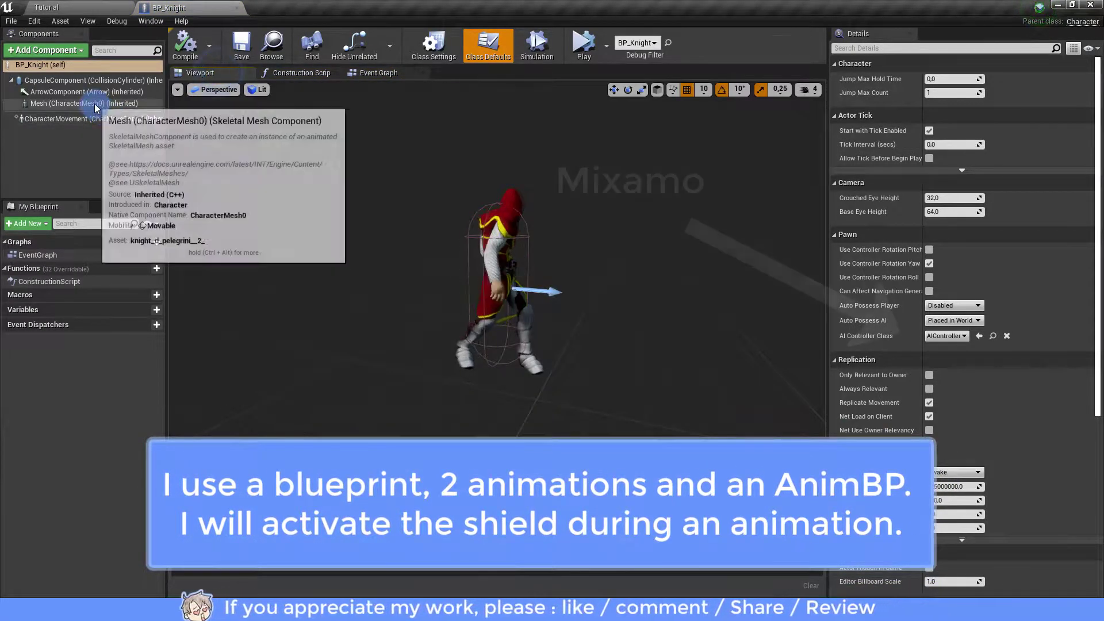
pyautogui.click(81, 104)
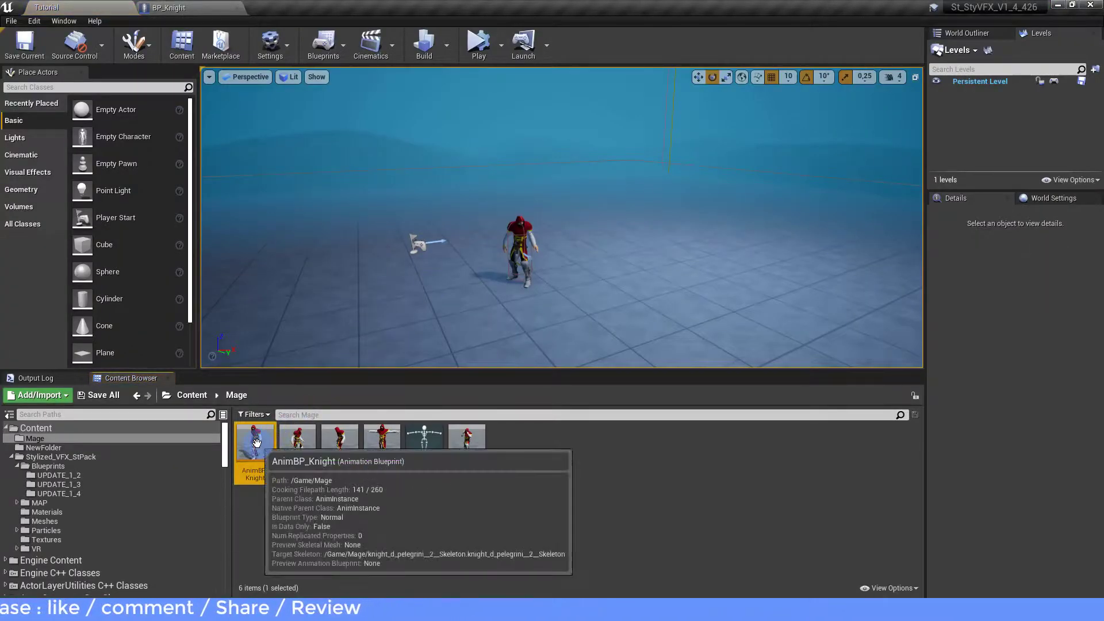
# Open AnimBP_Knight and inspect its Begin Play, Try Get Pawn Owner and As BP Knight setter nodes
pyautogui.doubleClick(255, 444)
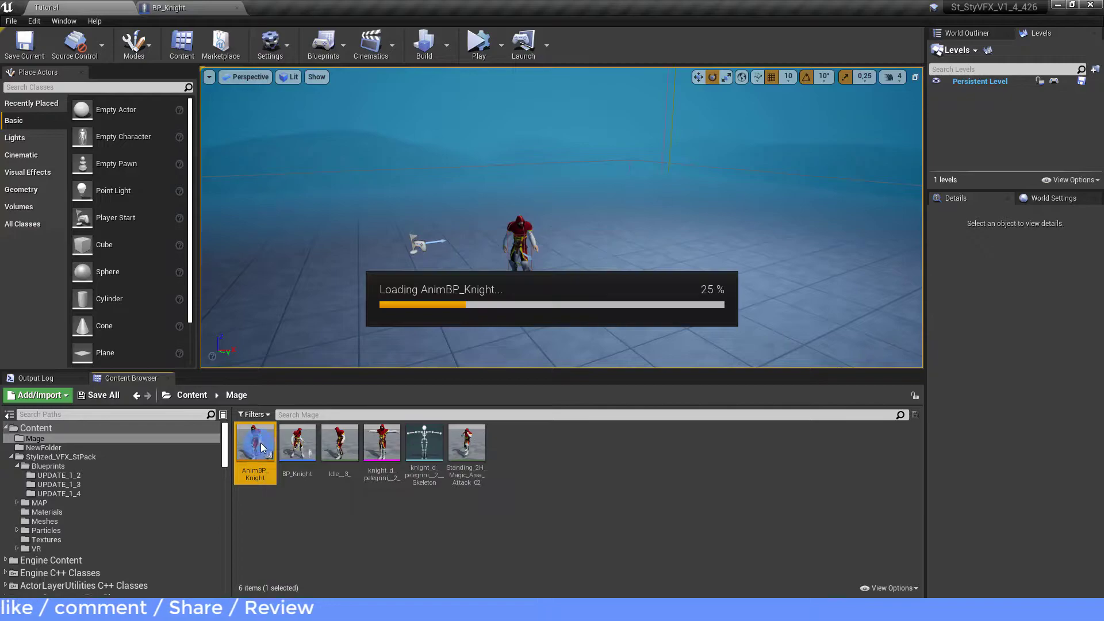
pyautogui.scroll(1, 397, 387)
pyautogui.scroll(1, 432, 385)
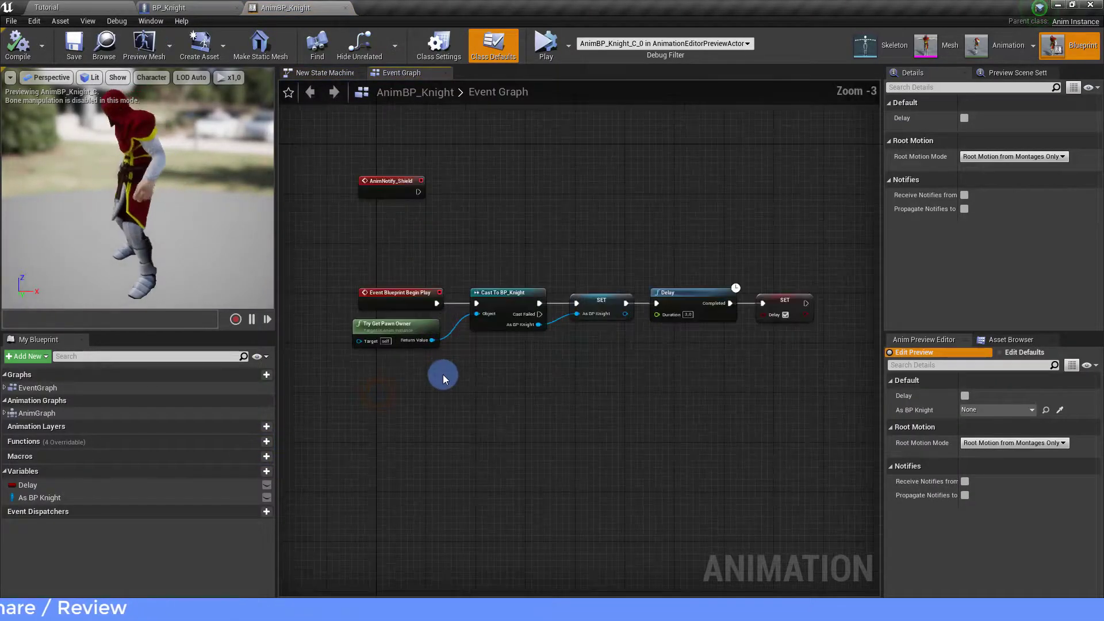
pyautogui.scroll(1, 425, 345)
pyautogui.click(393, 298)
pyautogui.click(384, 328)
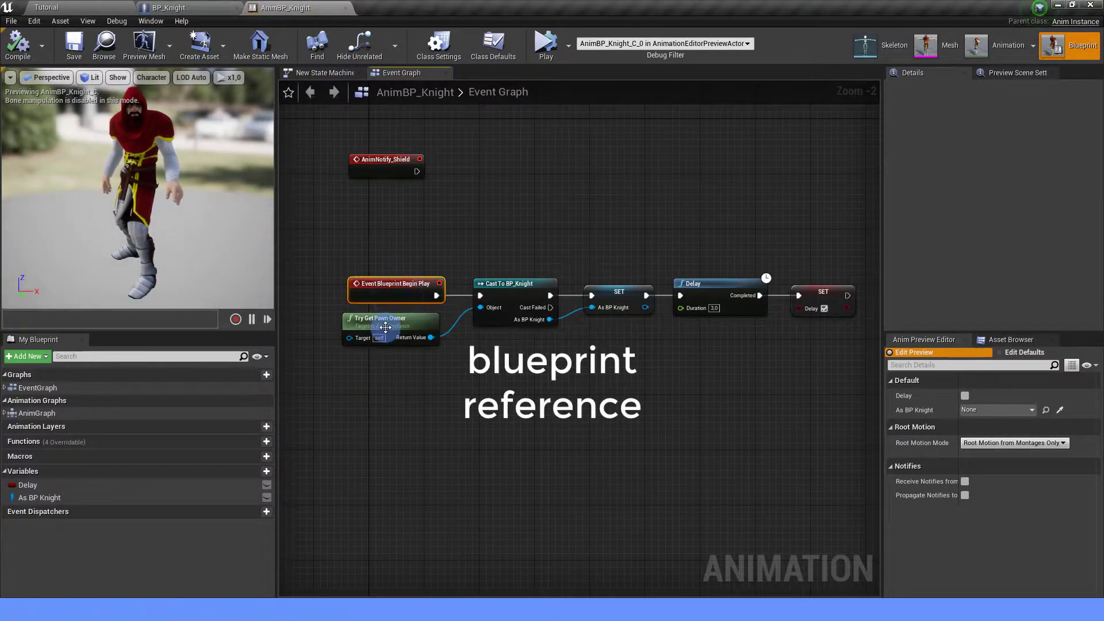
pyautogui.click(616, 293)
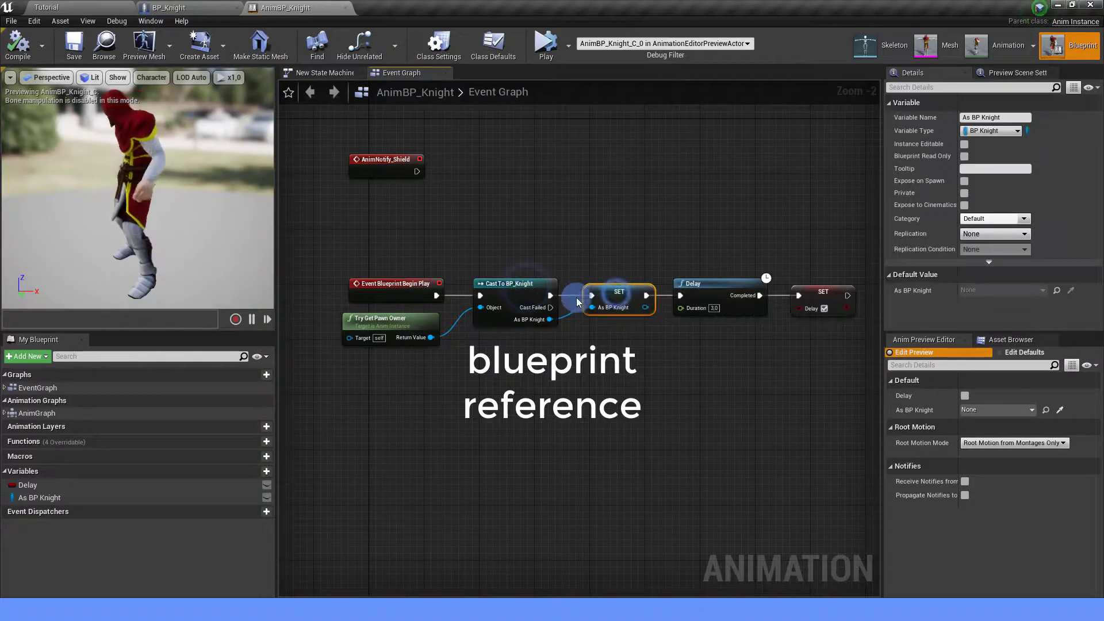
# Review the 3-second Delay node and its Delay setter, then bring up the New State Machine
pyautogui.moveTo(681, 355); pyautogui.dragTo(546, 347, button='right')
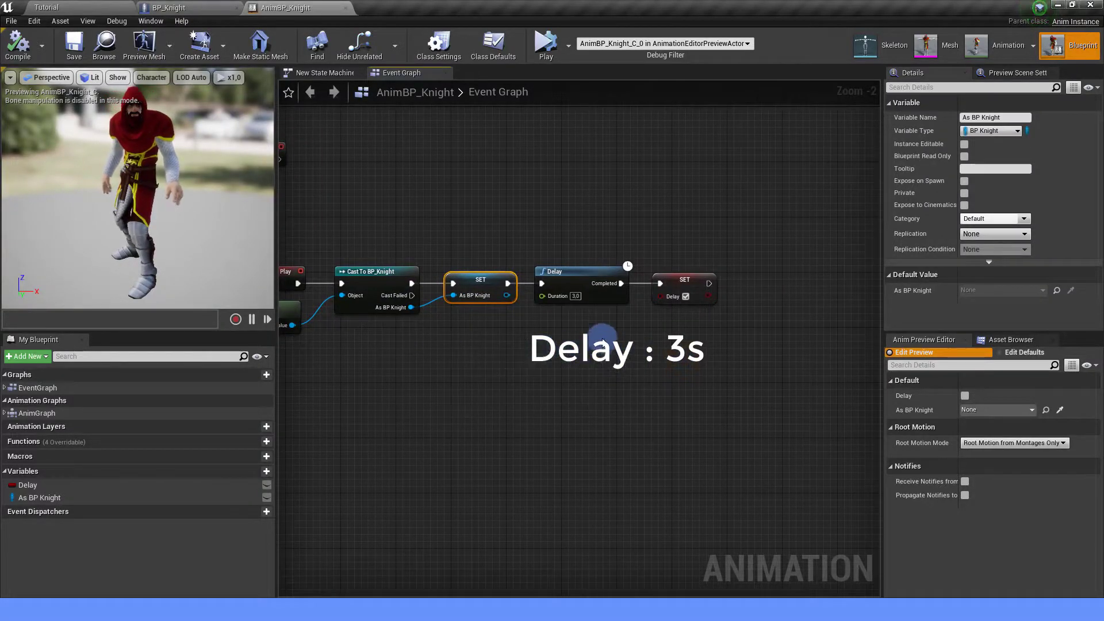
pyautogui.click(592, 270)
pyautogui.click(665, 276)
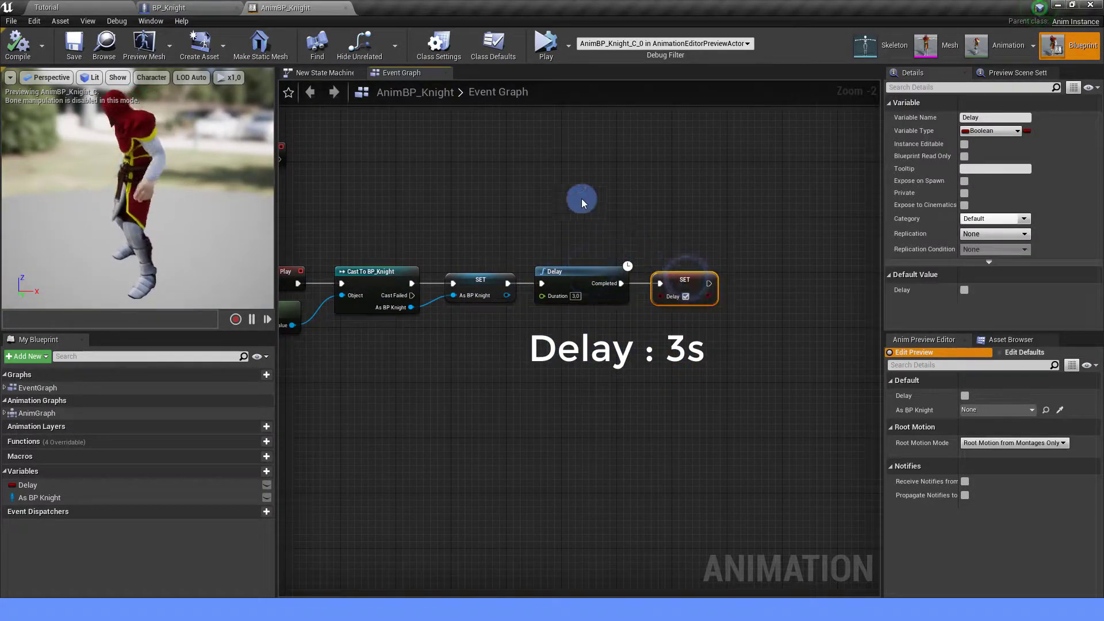
pyautogui.click(331, 72)
# Inspect the Idle-to-Shield transition rule and the Shield state's attack animation node
pyautogui.moveTo(535, 272); pyautogui.dragTo(498, 219, button='right')
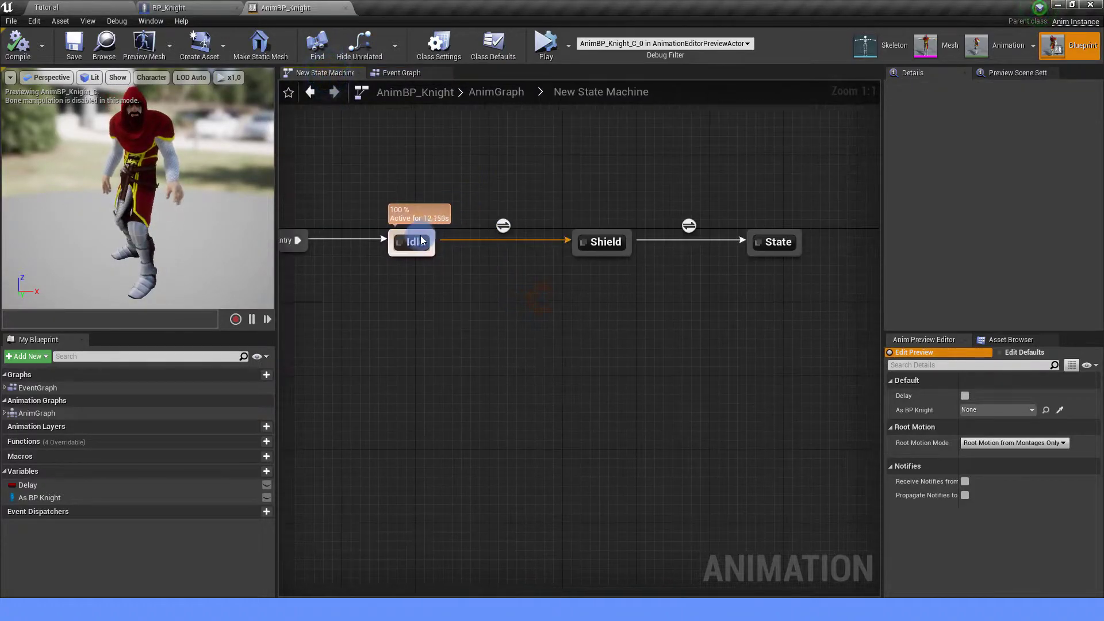
pyautogui.doubleClick(503, 228)
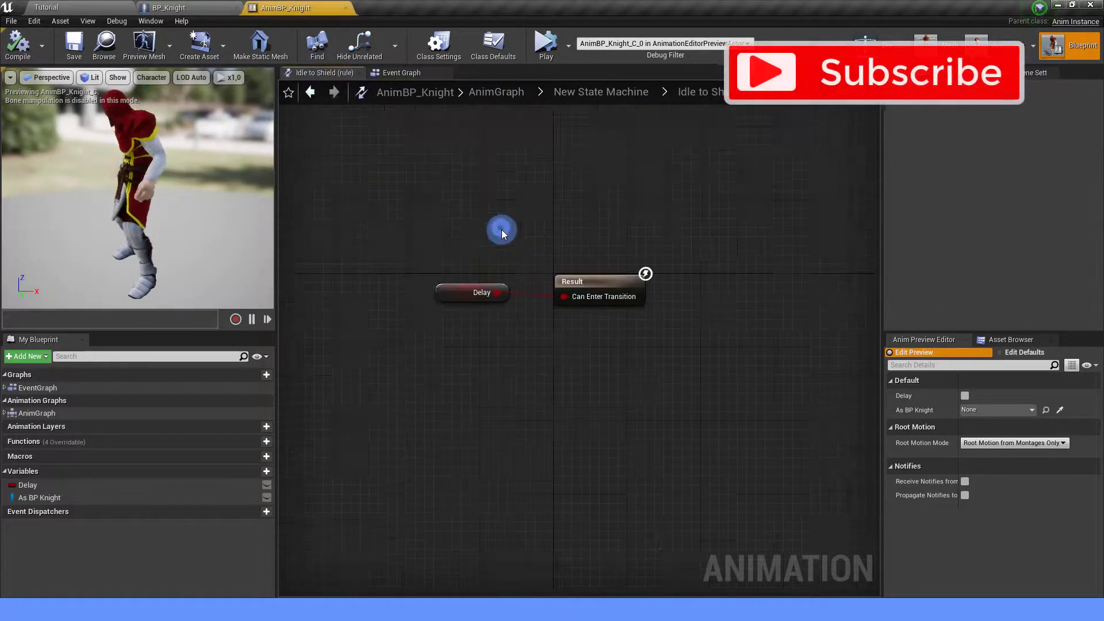
pyautogui.click(320, 99)
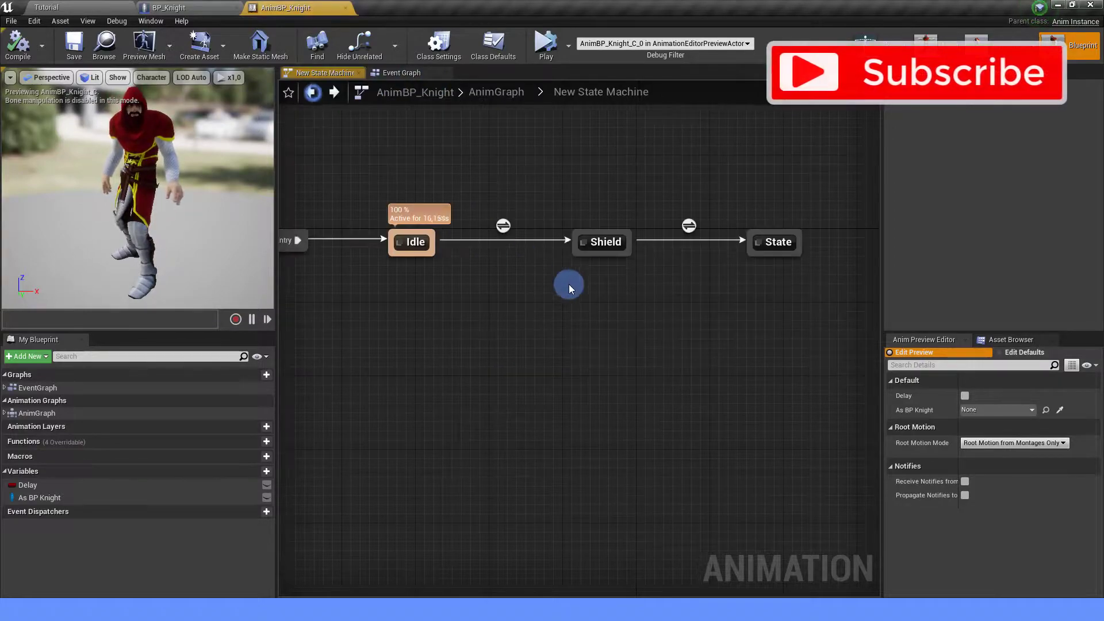
pyautogui.doubleClick(598, 241)
pyautogui.click(544, 371)
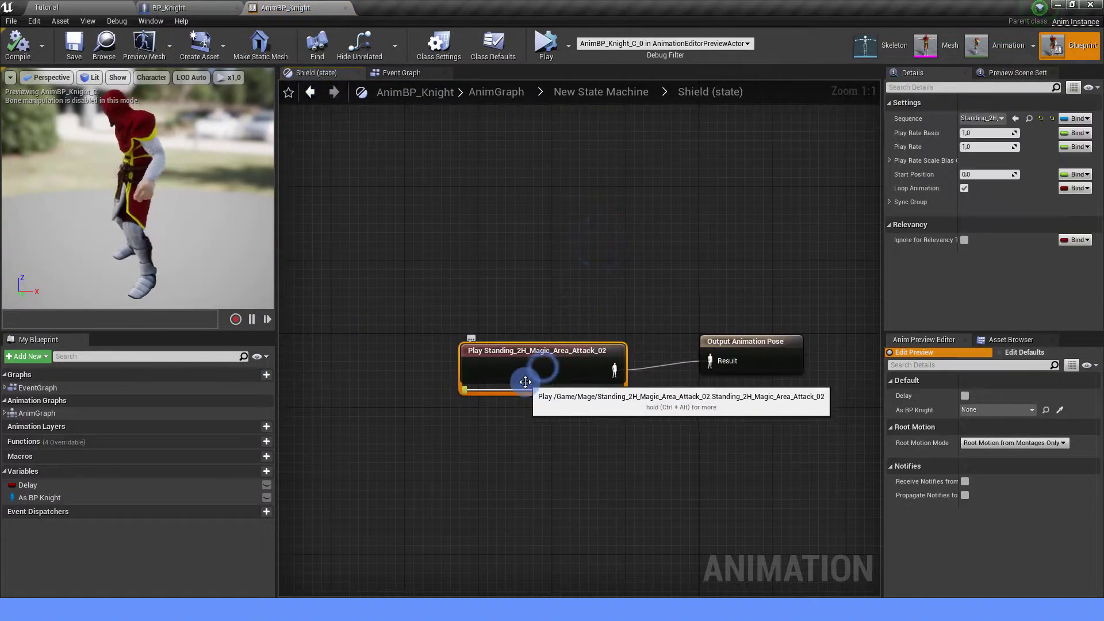
pyautogui.click(310, 93)
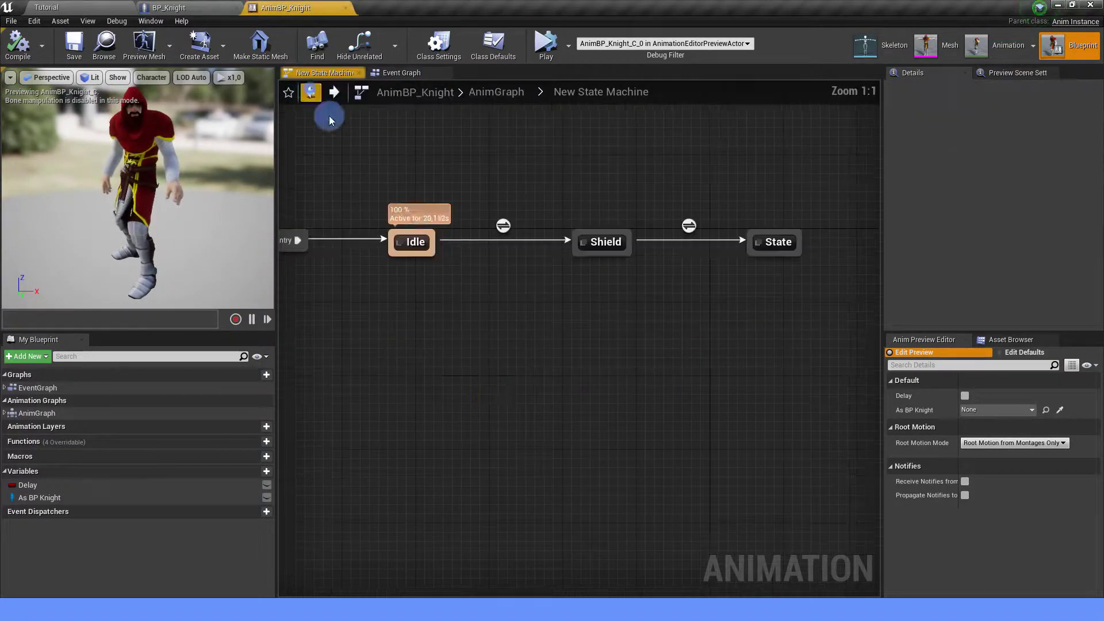
# Inspect the Shield-to-State transition rule and the State state's graph
pyautogui.doubleClick(699, 229)
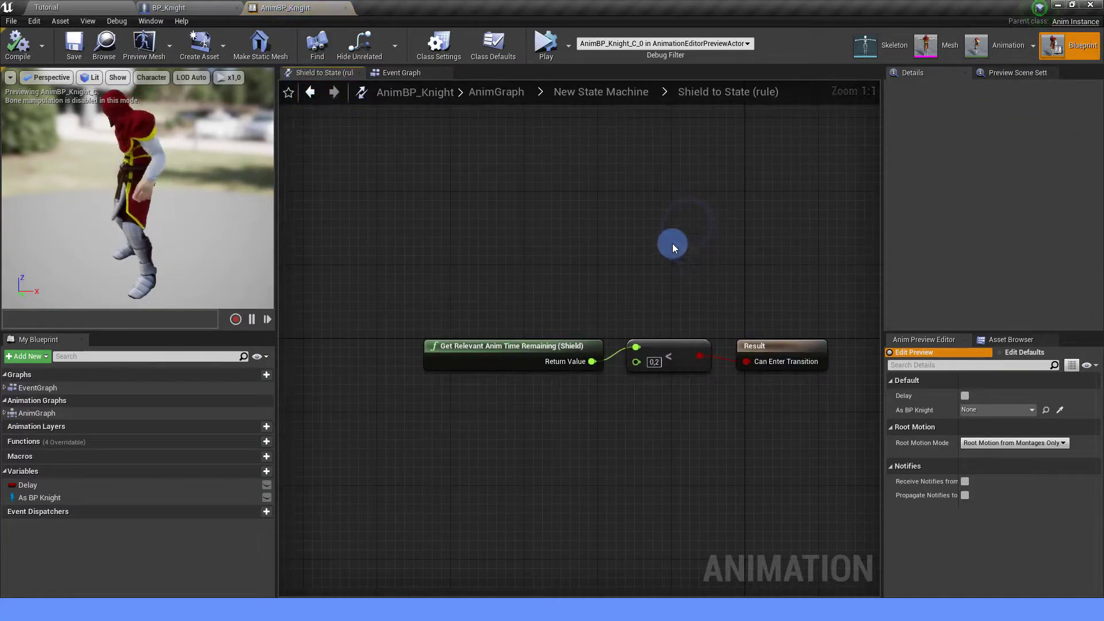
pyautogui.click(310, 92)
pyautogui.doubleClick(769, 241)
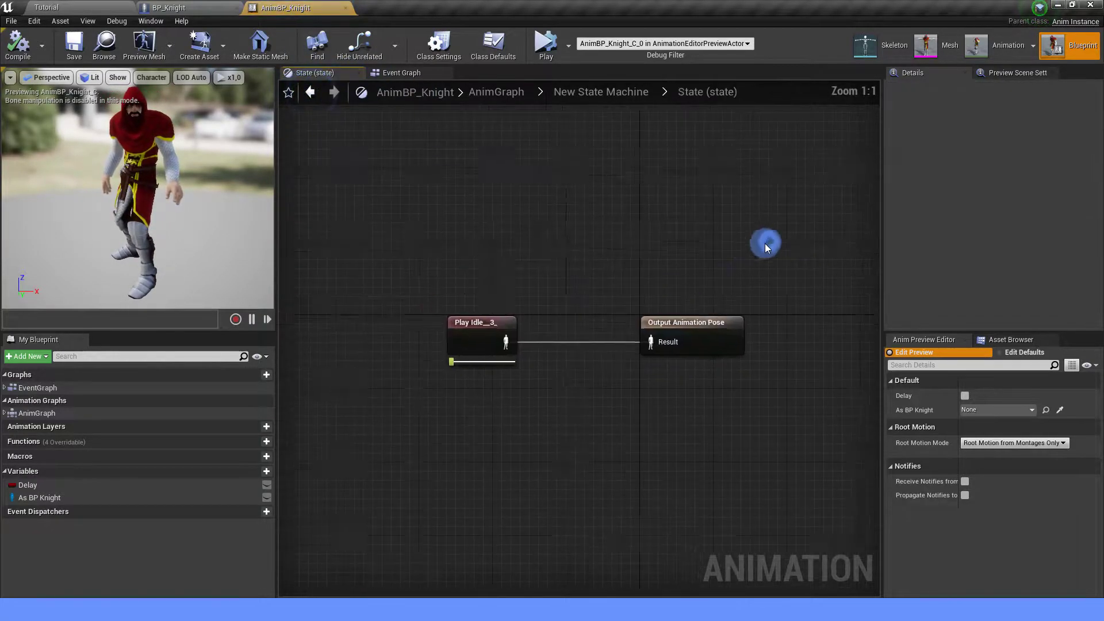
pyautogui.click(311, 93)
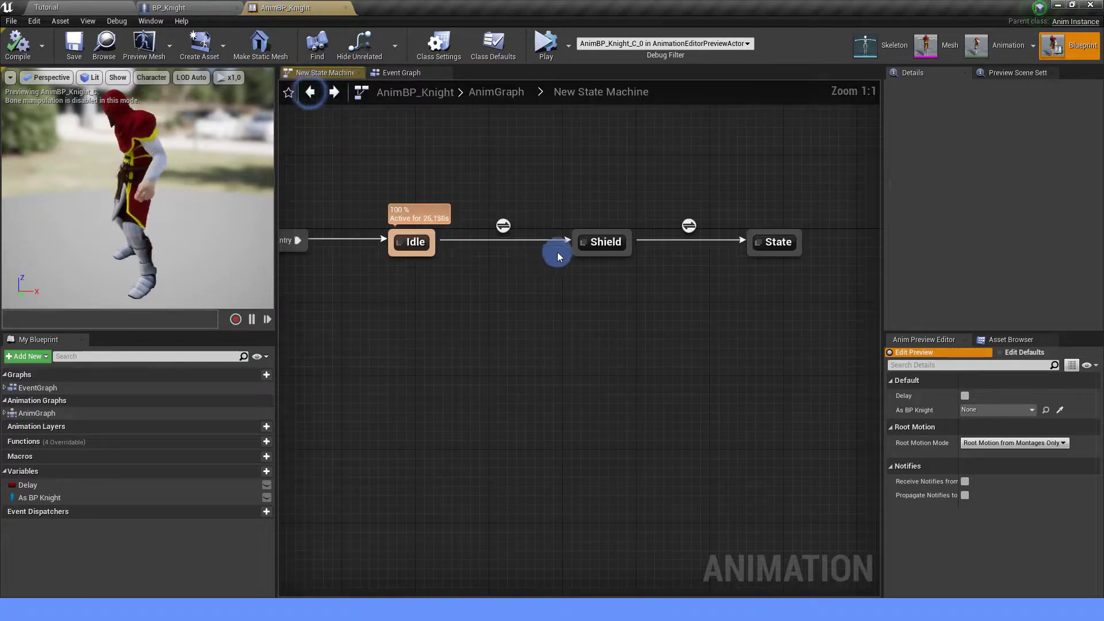
# Open the Shield state's Standing_2H_Magic_Area_Attack_02 animation in its own editor
pyautogui.doubleClick(604, 242)
pyautogui.click(573, 392)
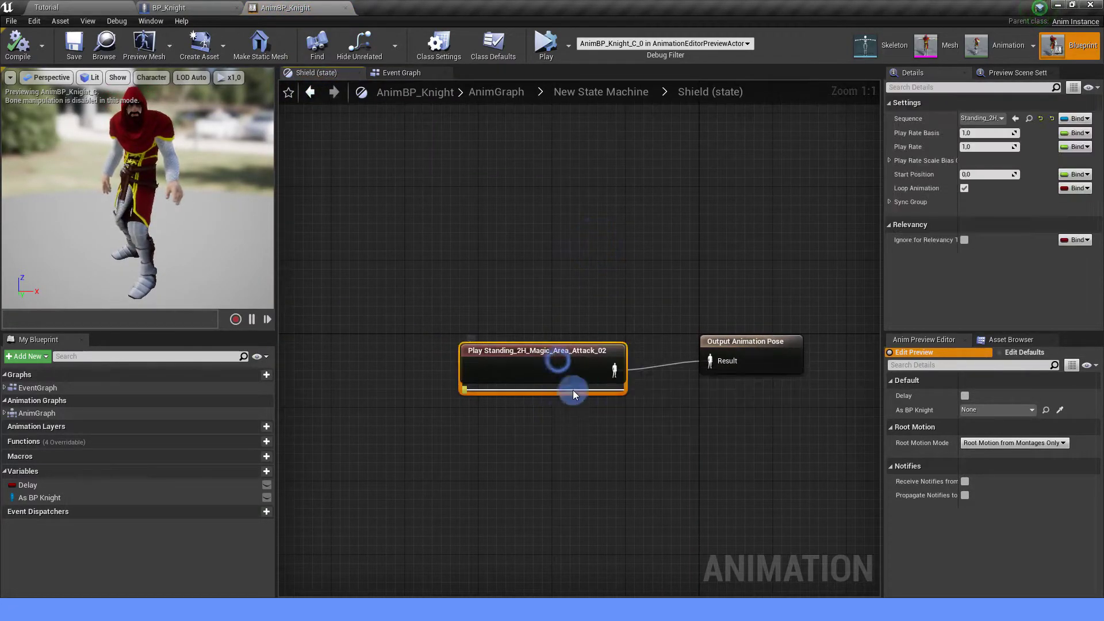
pyautogui.doubleClick(574, 394)
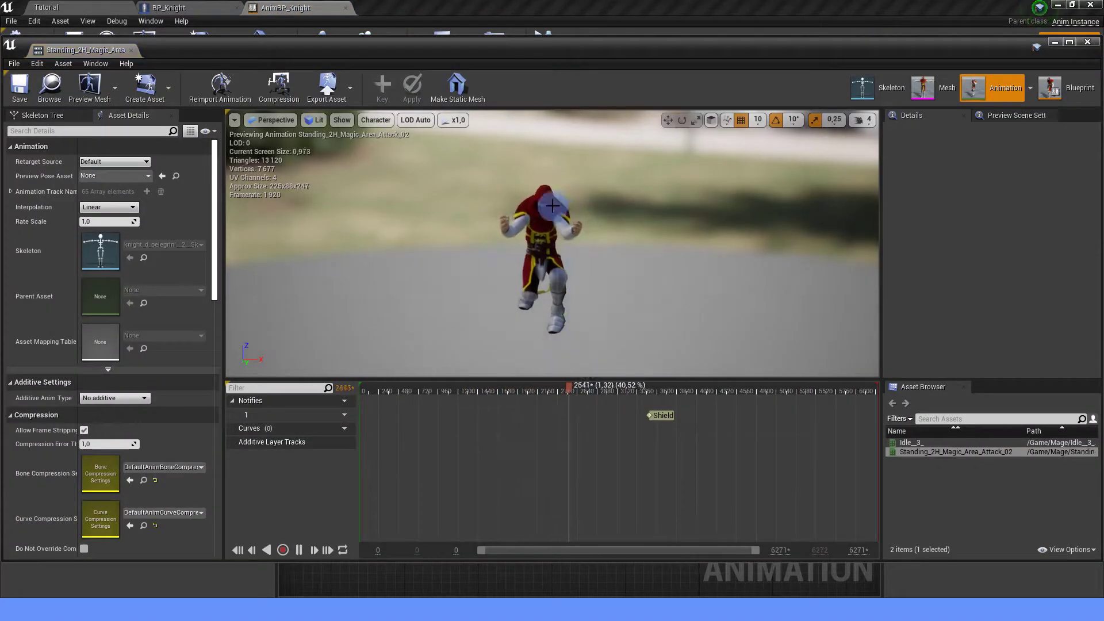
# Pause the preview, move the playhead to the Shield notify and delete the existing notify
pyautogui.click(299, 549)
pyautogui.click(785, 386)
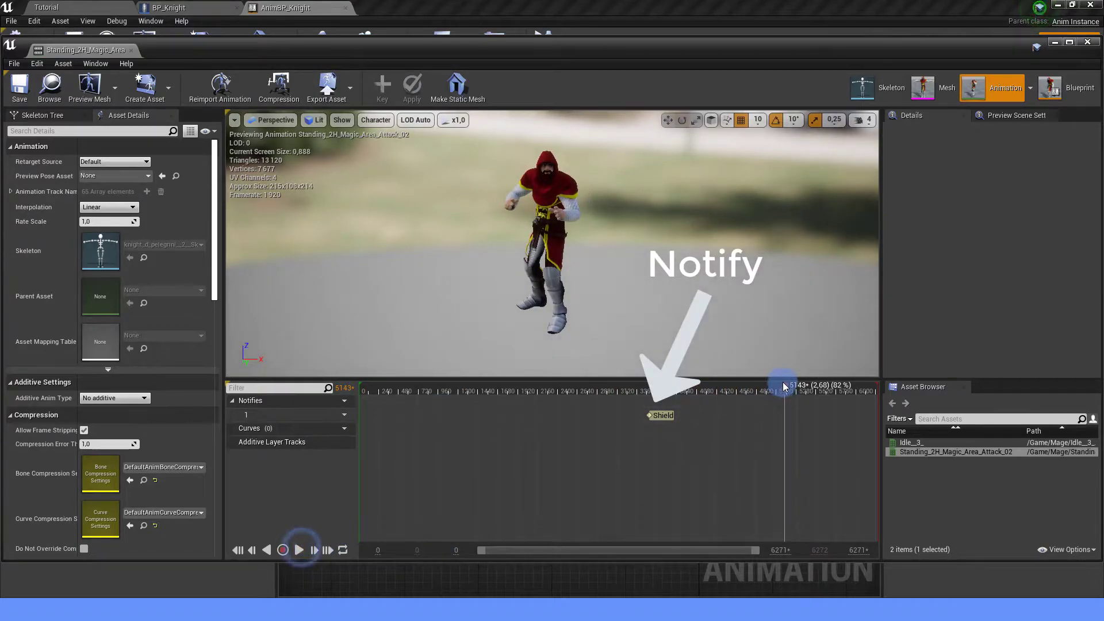
pyautogui.moveTo(784, 386); pyautogui.dragTo(650, 387)
pyautogui.click(661, 416)
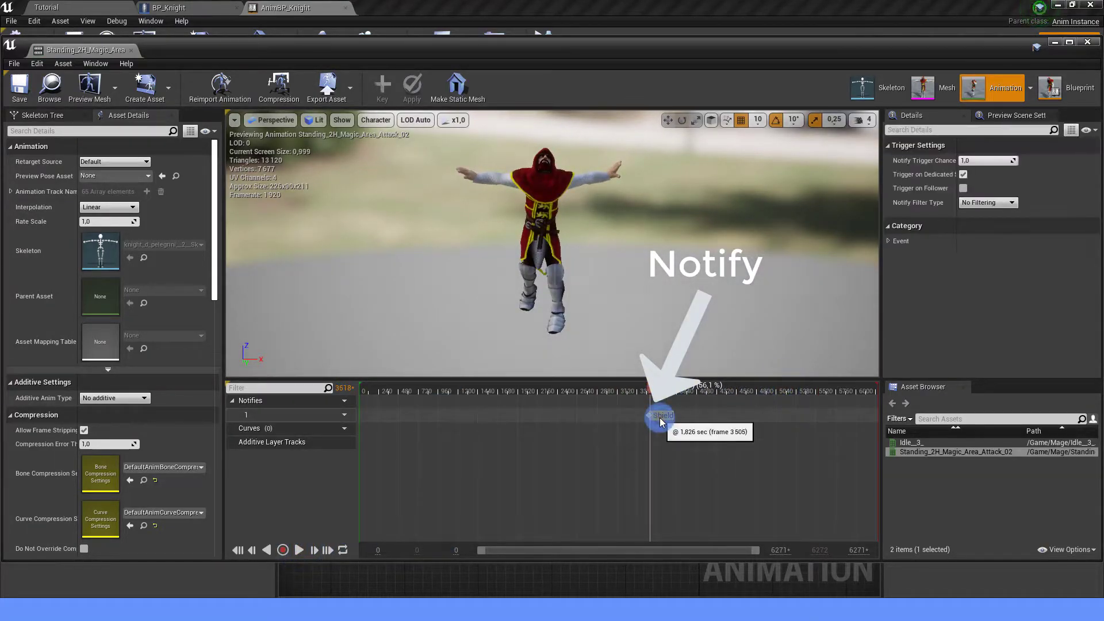
pyautogui.press('Delete')
# Add a new notify named Shield at the playhead, save the animation and close its editor
pyautogui.rightClick(653, 418)
pyautogui.moveTo(674, 432)
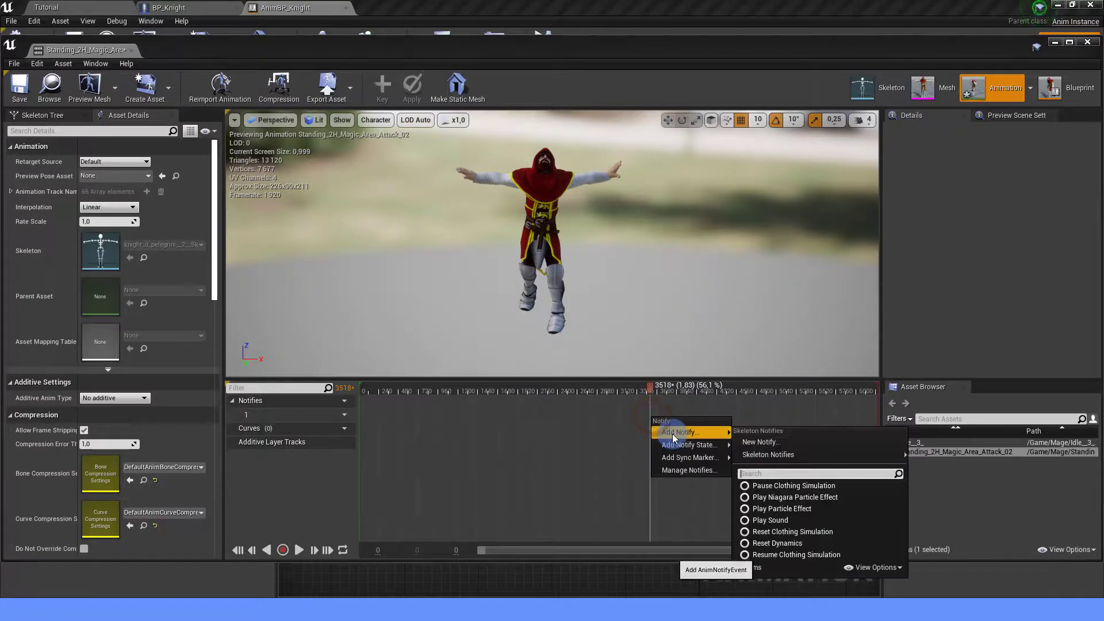
pyautogui.click(759, 443)
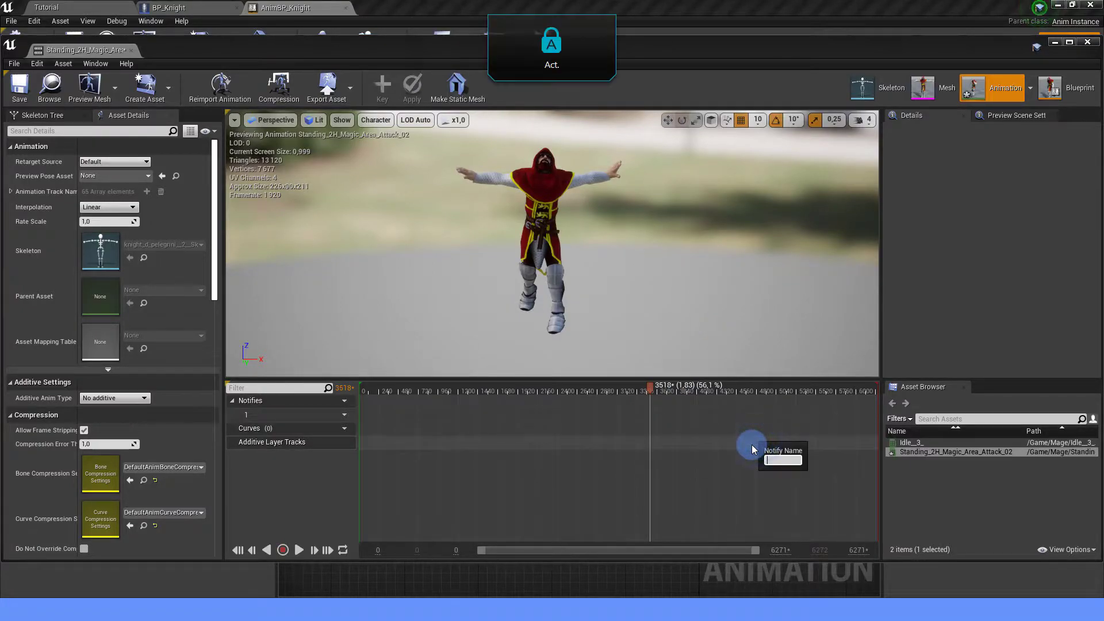
pyautogui.write('Shield')
pyautogui.press('Return')
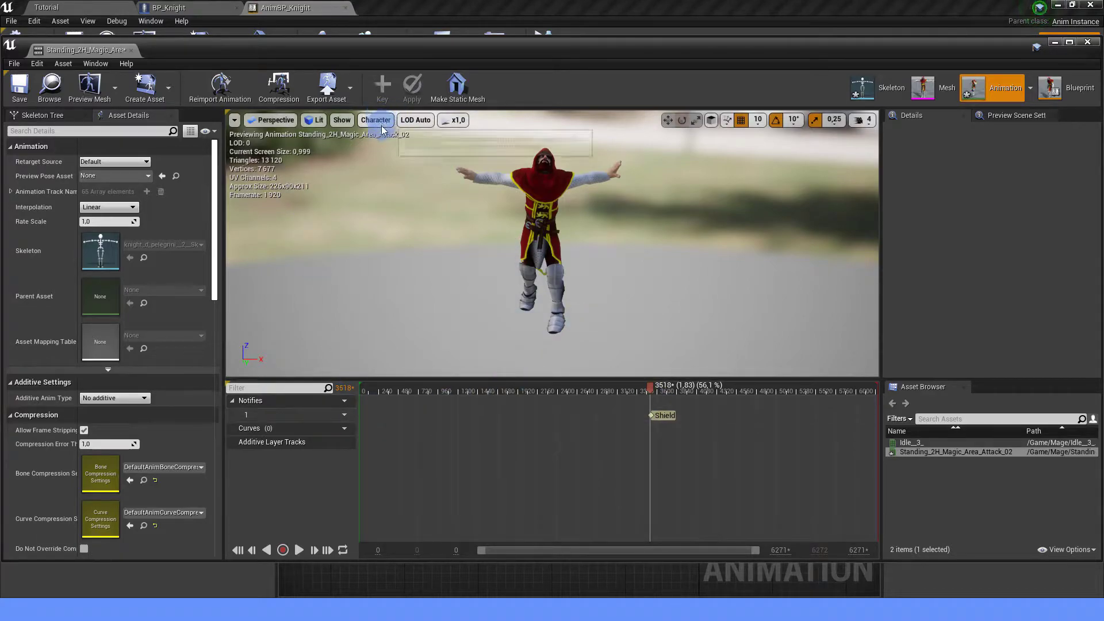
pyautogui.click(19, 87)
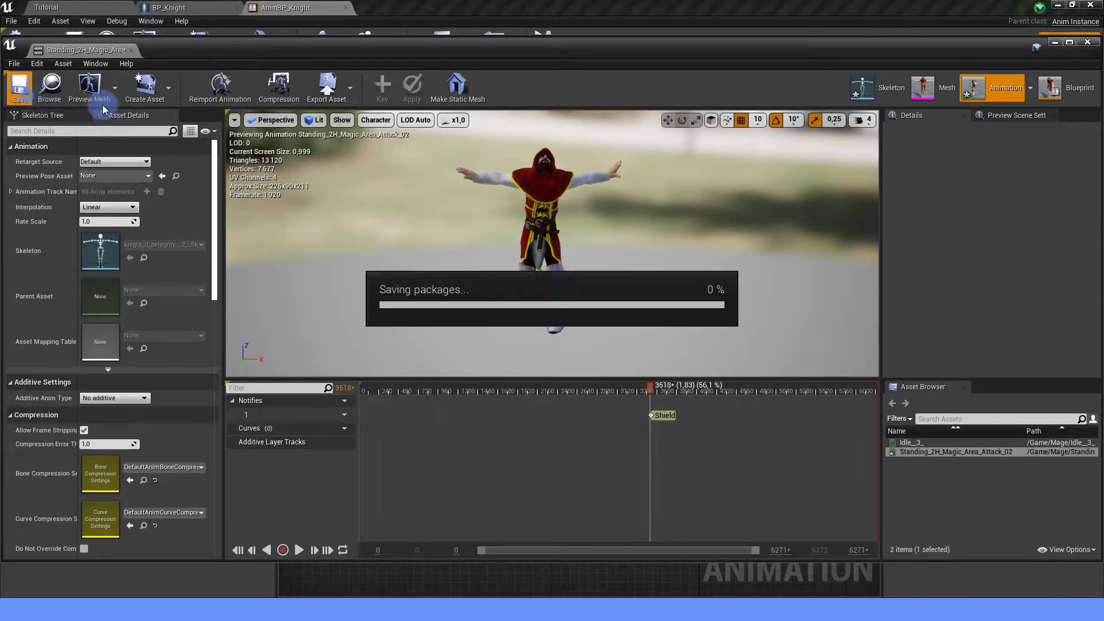
pyautogui.click(132, 51)
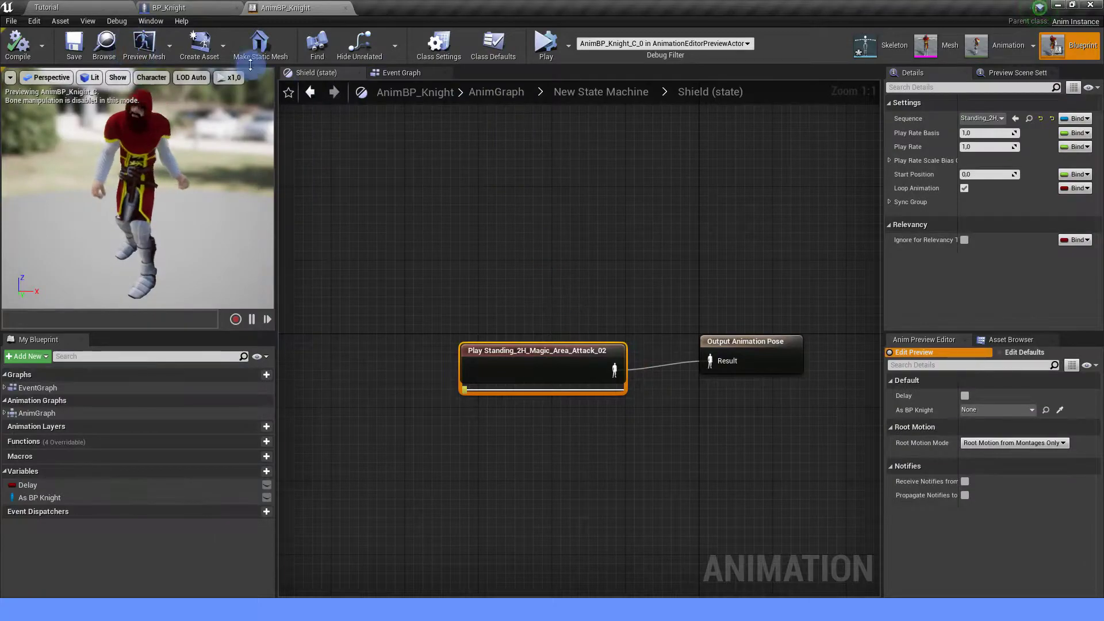
# Delete the old AnimNotify_Shield node in the Event Graph and add a fresh Event AnimNotify_Shield
pyautogui.click(391, 73)
pyautogui.click(493, 209)
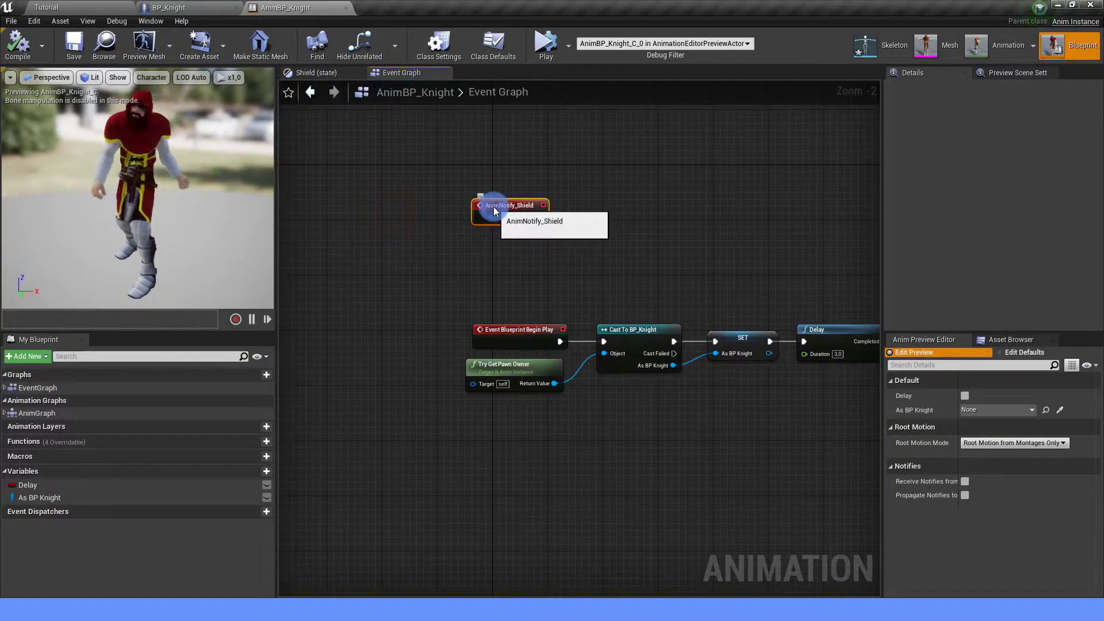
pyautogui.press('Delete')
pyautogui.rightClick(476, 208)
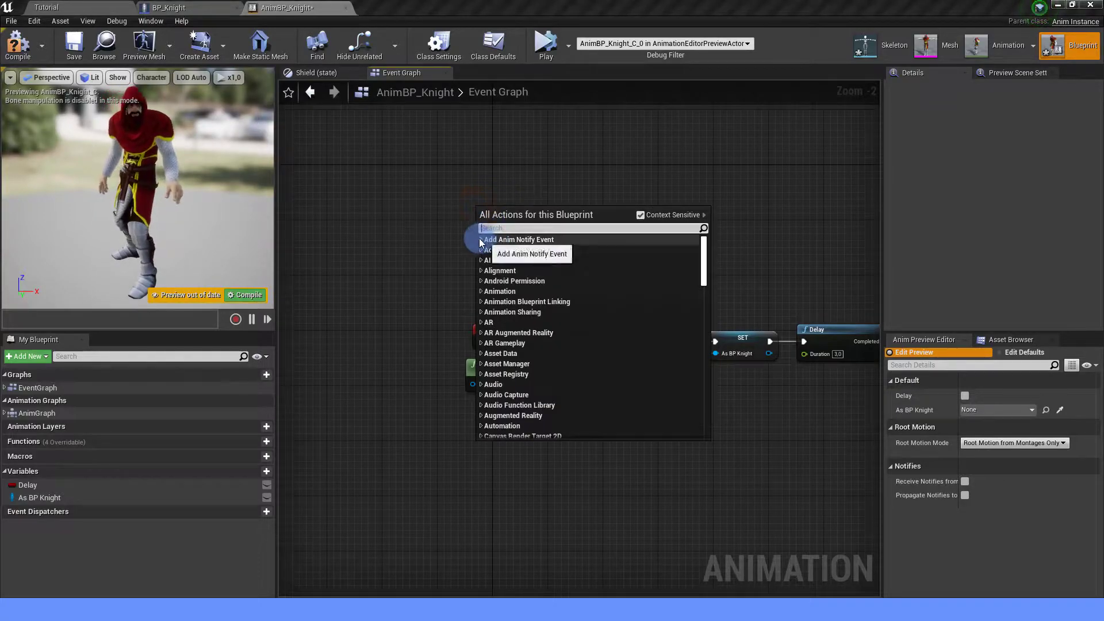
pyautogui.click(477, 239)
pyautogui.click(529, 252)
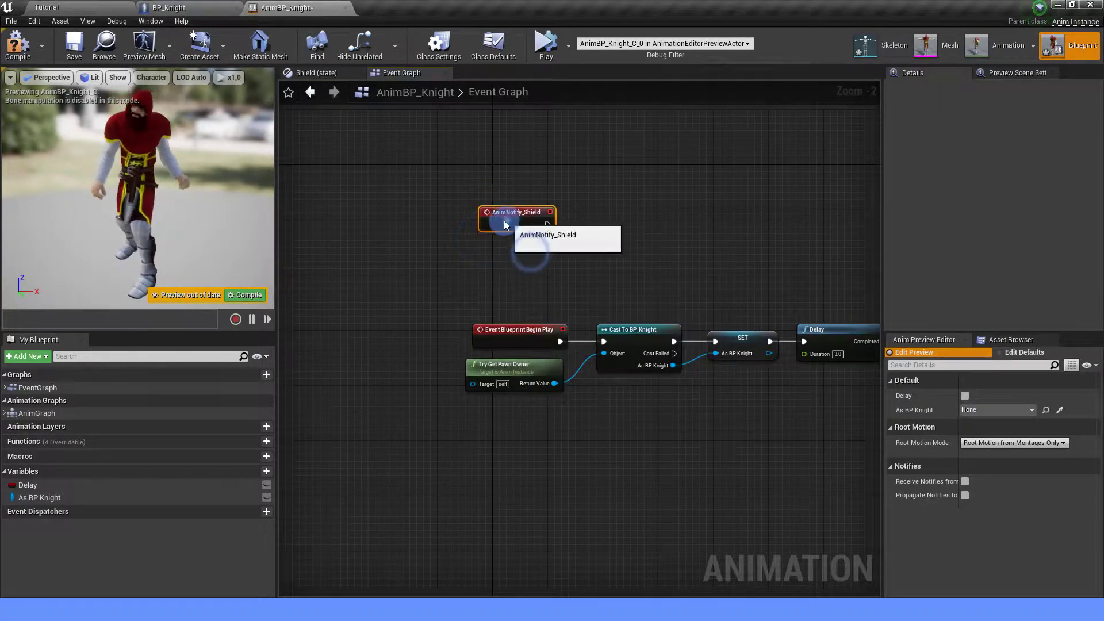
pyautogui.click(530, 288)
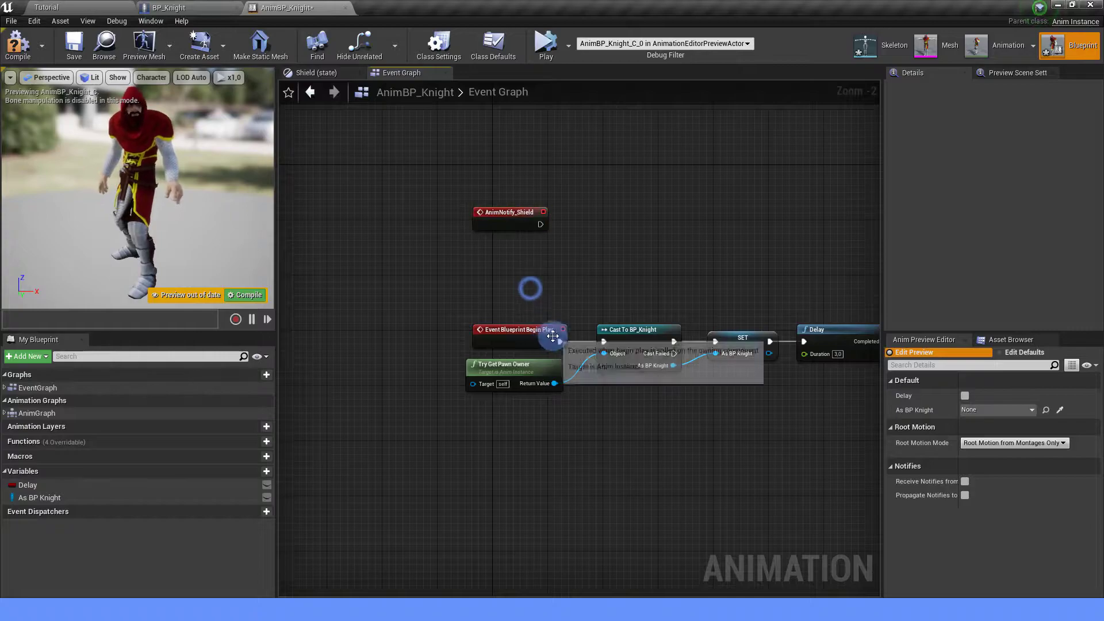
pyautogui.moveTo(596, 389); pyautogui.dragTo(570, 338, button='right')
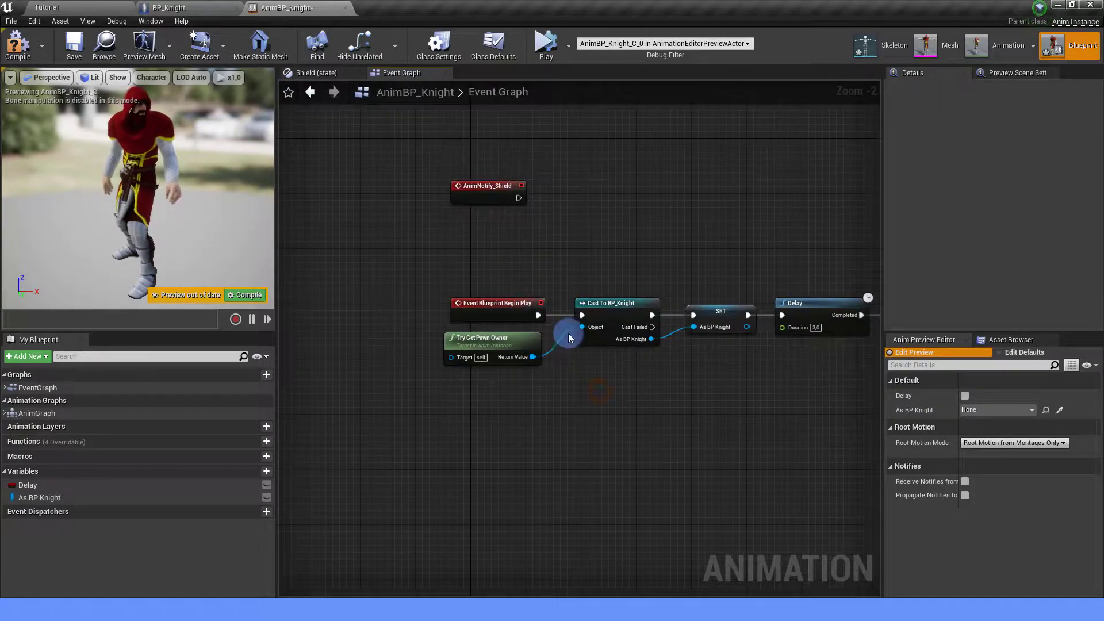
# Add a new custom event node to BP_Knight's Event Graph
pyautogui.click(190, 8)
pyautogui.click(382, 75)
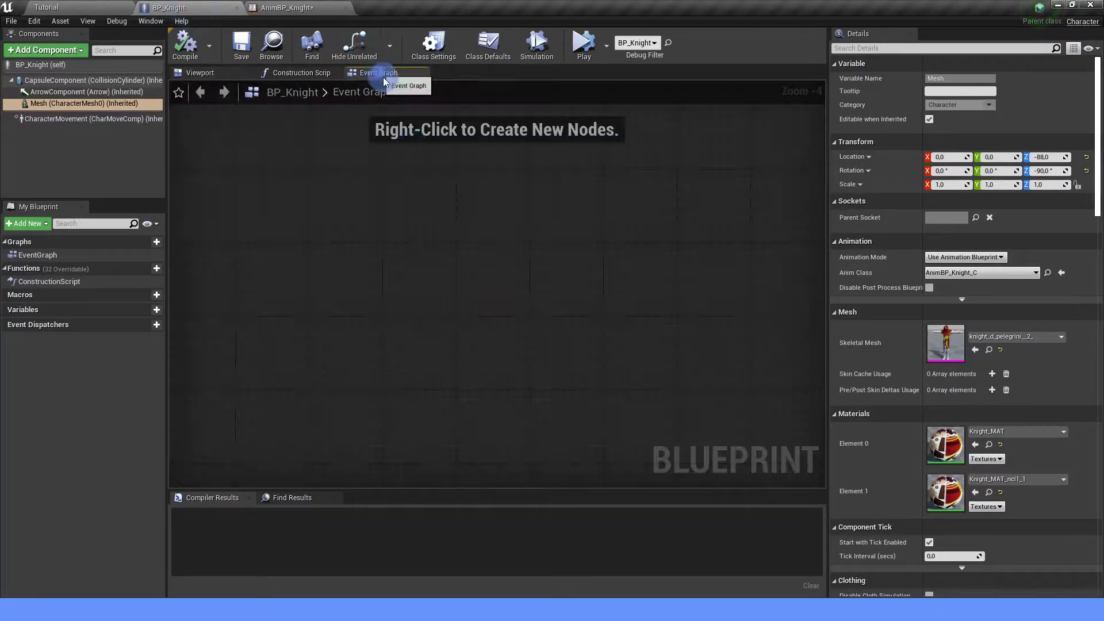
pyautogui.rightClick(343, 221)
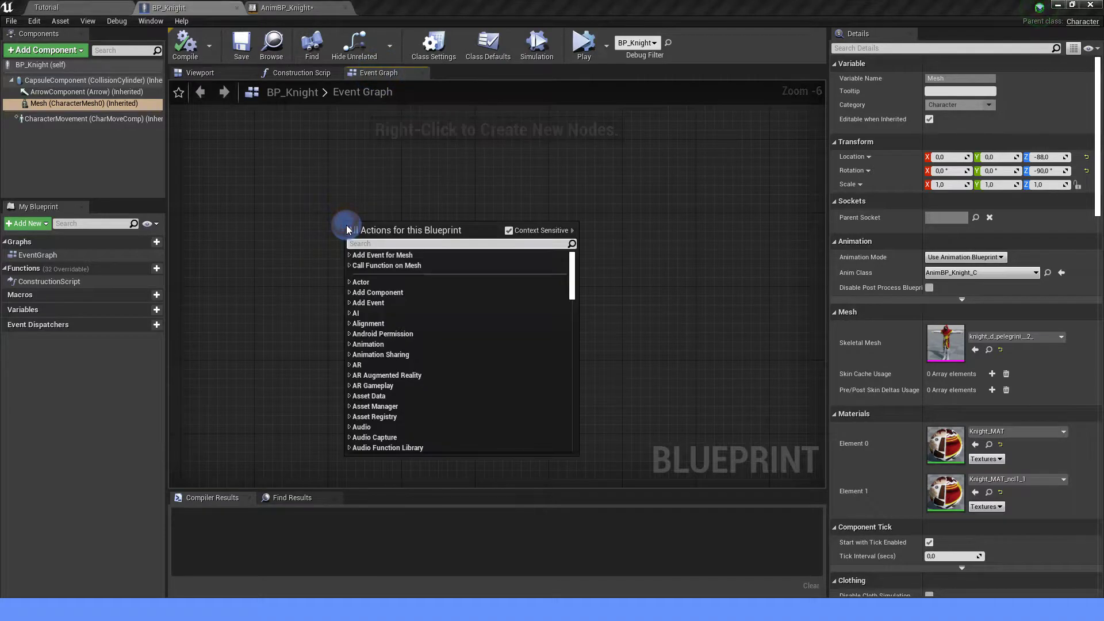
pyautogui.write('custom')
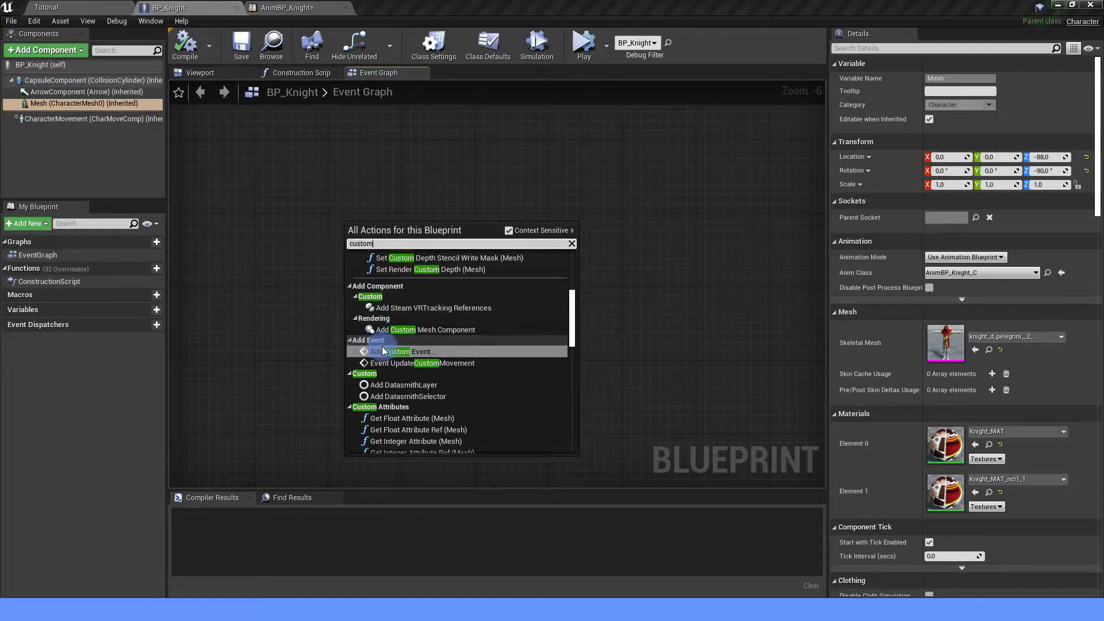
pyautogui.click(383, 351)
# Name the custom event Activate_Shield and compile BP_Knight
pyautogui.press('capslock')
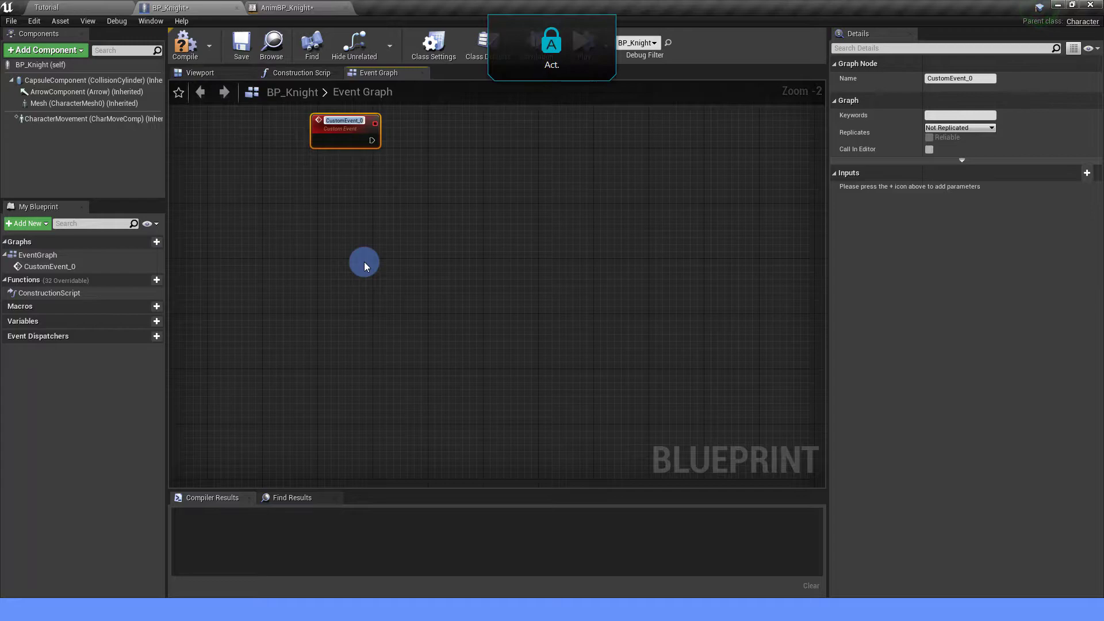
pyautogui.write('Activate_')
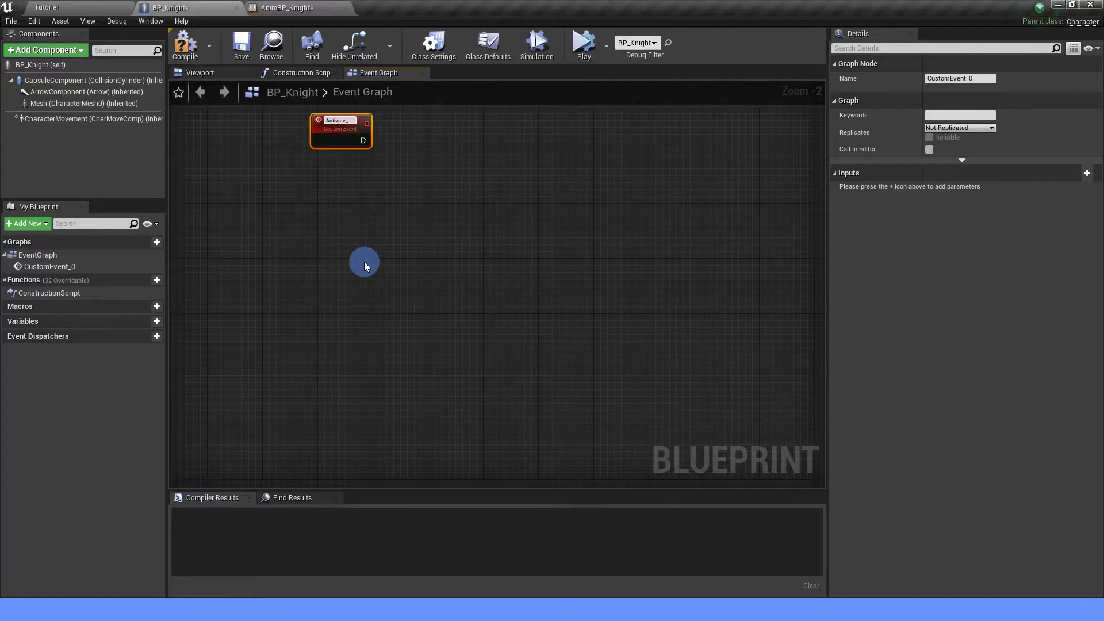
pyautogui.press('capslock')
pyautogui.write('S')
pyautogui.press('capslock')
pyautogui.write('h')
pyautogui.press('Return')
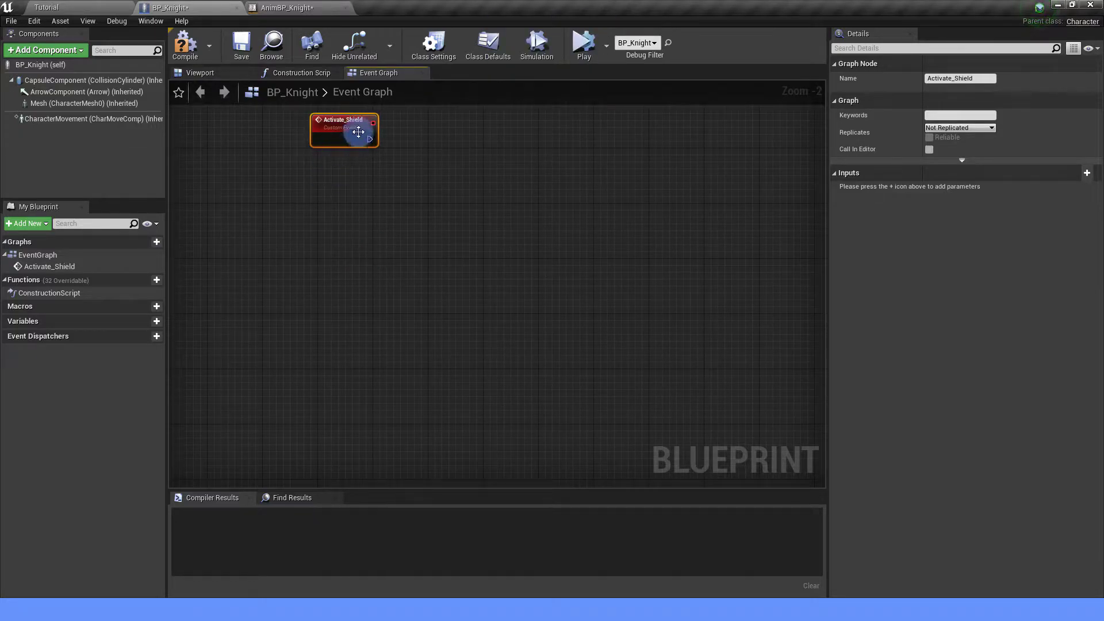
pyautogui.scroll(2, 326, 241)
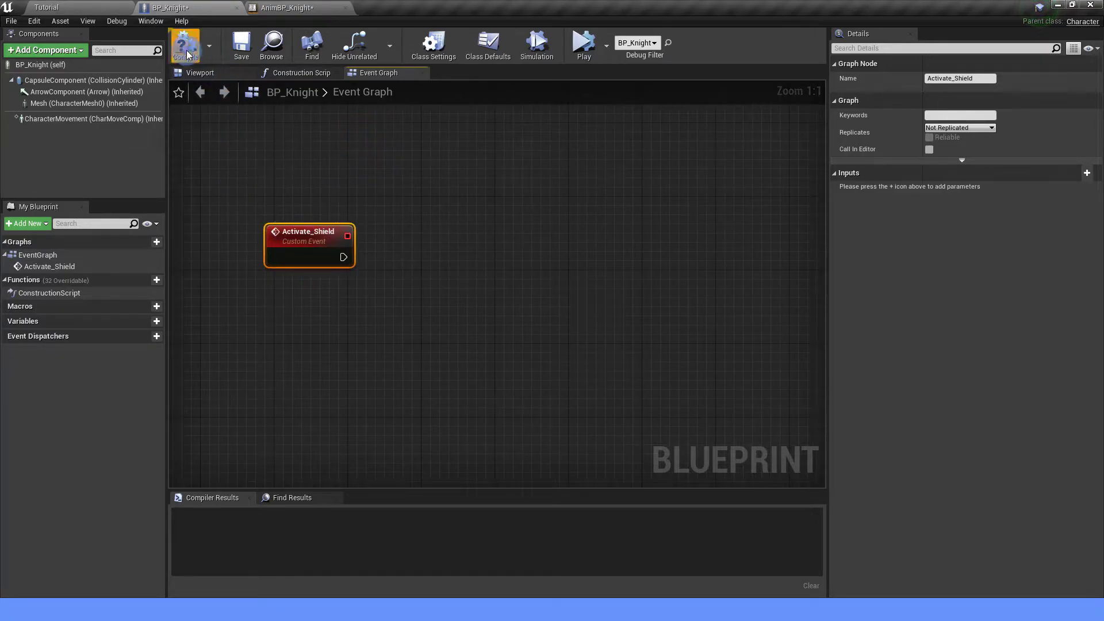
pyautogui.click(235, 53)
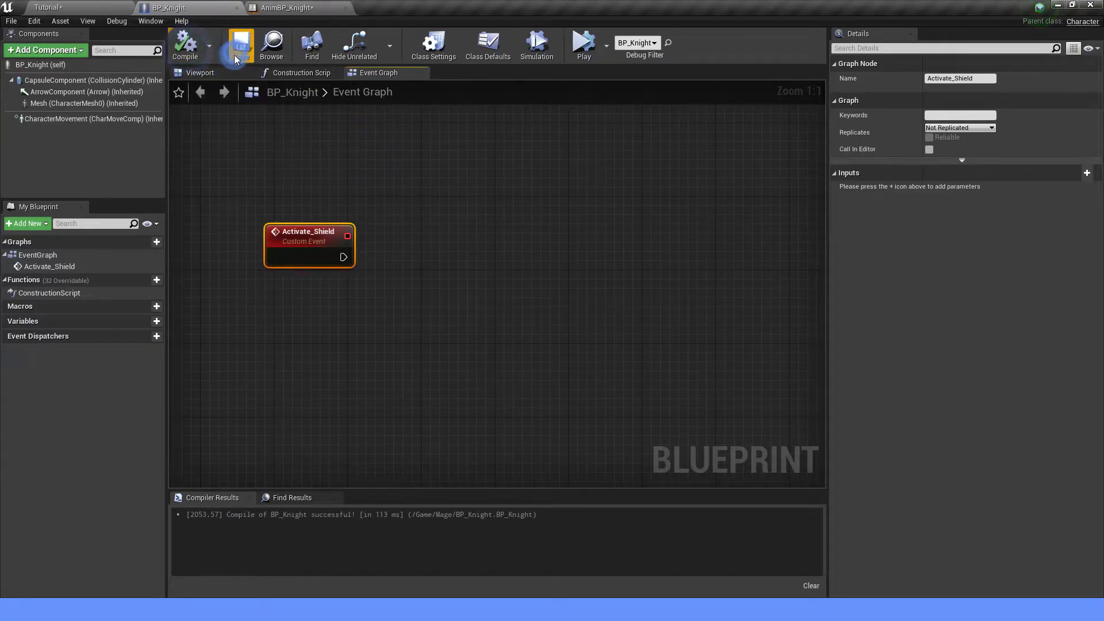
# Save BP_Knight, then add an Activate Shield call on a Get As BP Knight node in AnimBP_Knight
pyautogui.click(305, 8)
pyautogui.click(359, 344)
pyautogui.moveTo(65, 499)
pyautogui.mouseDown()
pyautogui.moveTo(467, 240)
pyautogui.moveTo(567, 205)
pyautogui.mouseUp()
pyautogui.click(498, 244)
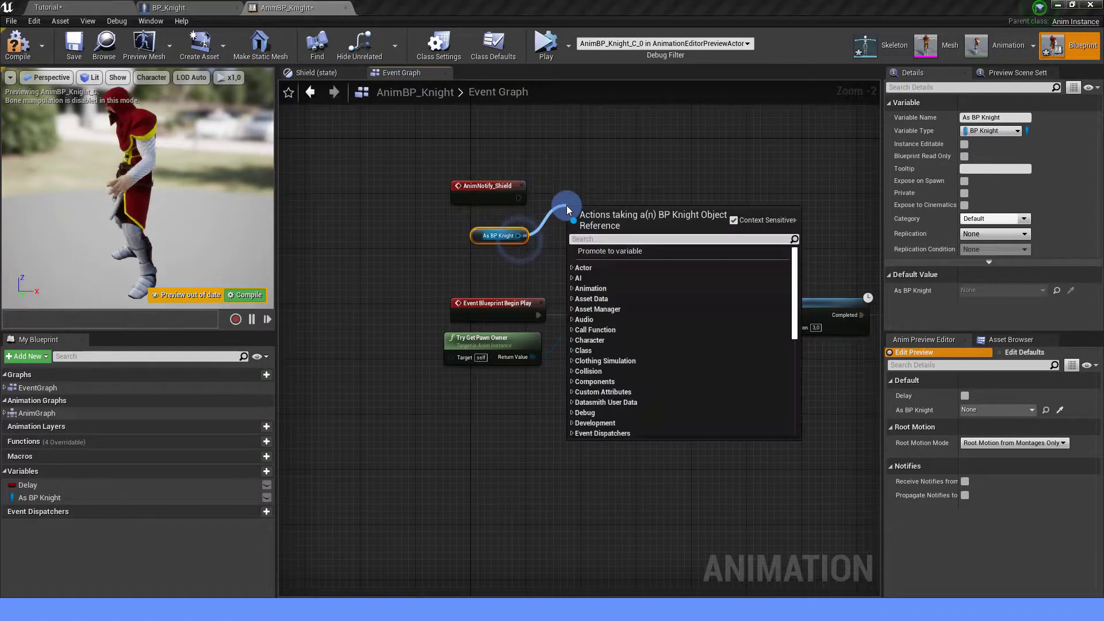
pyautogui.write('activa')
pyautogui.click(617, 262)
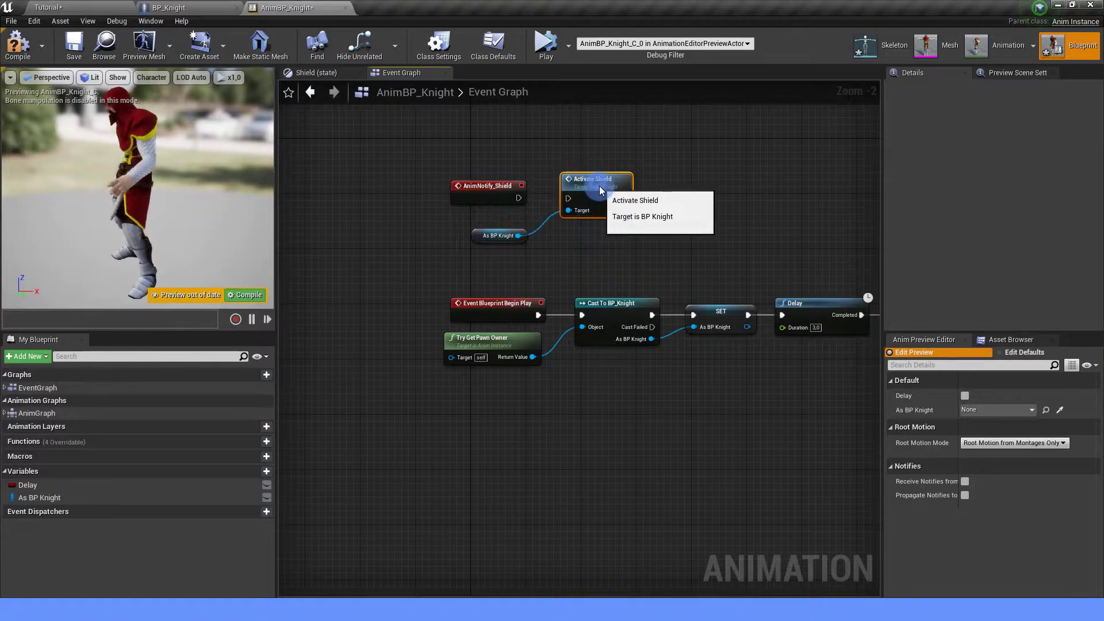
# Wire AnimNotify_Shield into Activate Shield, then compile, save and close AnimBP_Knight
pyautogui.moveTo(601, 181); pyautogui.dragTo(594, 188)
pyautogui.moveTo(518, 198); pyautogui.dragTo(569, 204)
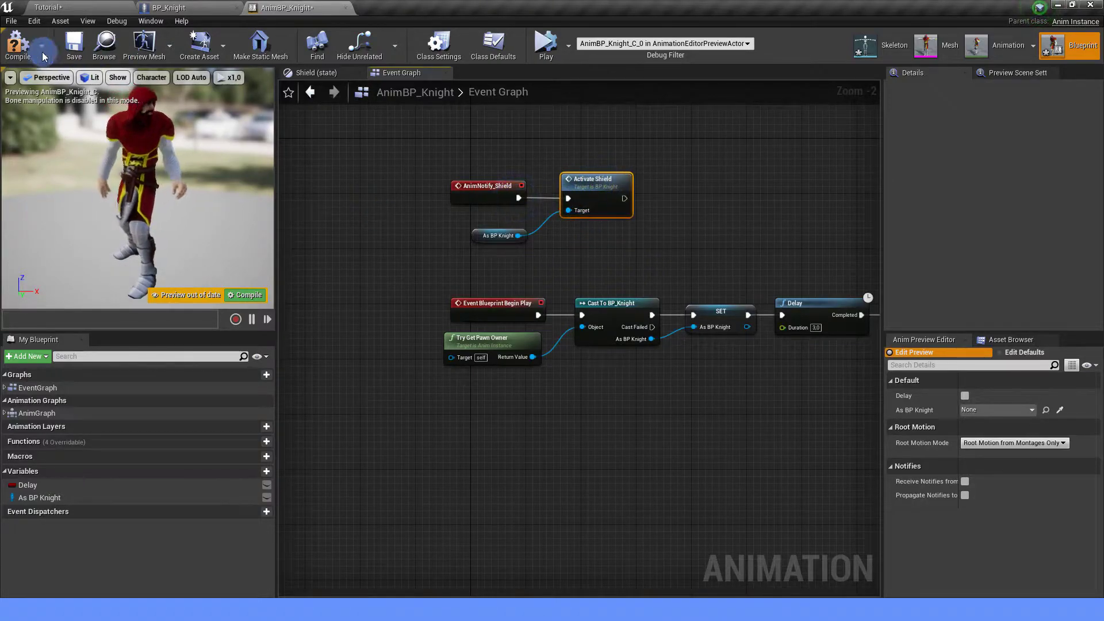
pyautogui.click(17, 45)
pyautogui.click(73, 45)
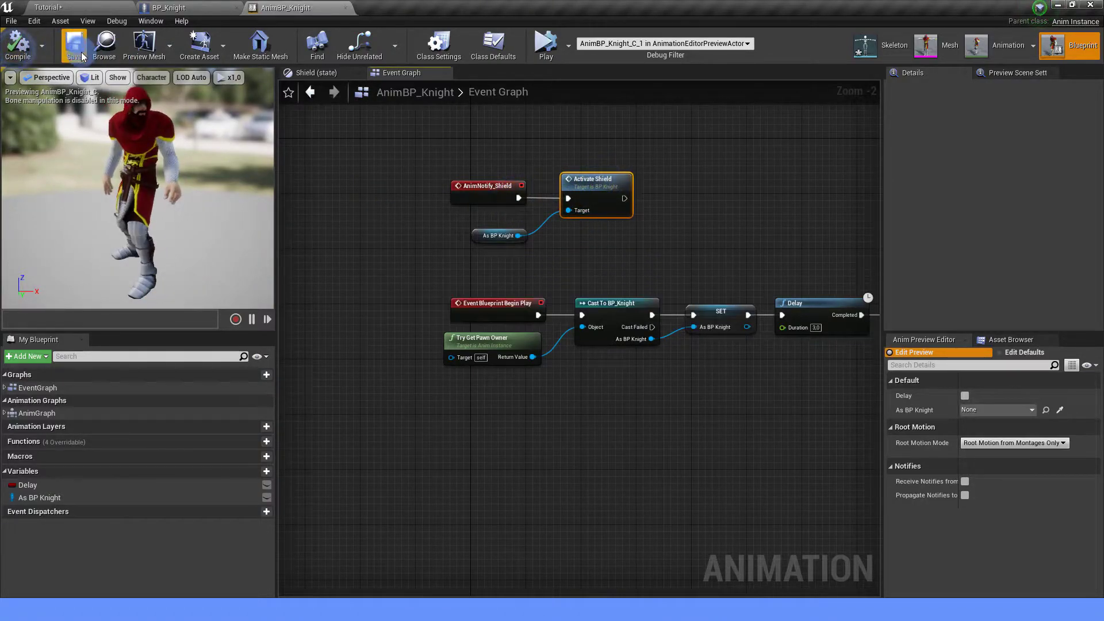
pyautogui.click(346, 8)
pyautogui.click(89, 104)
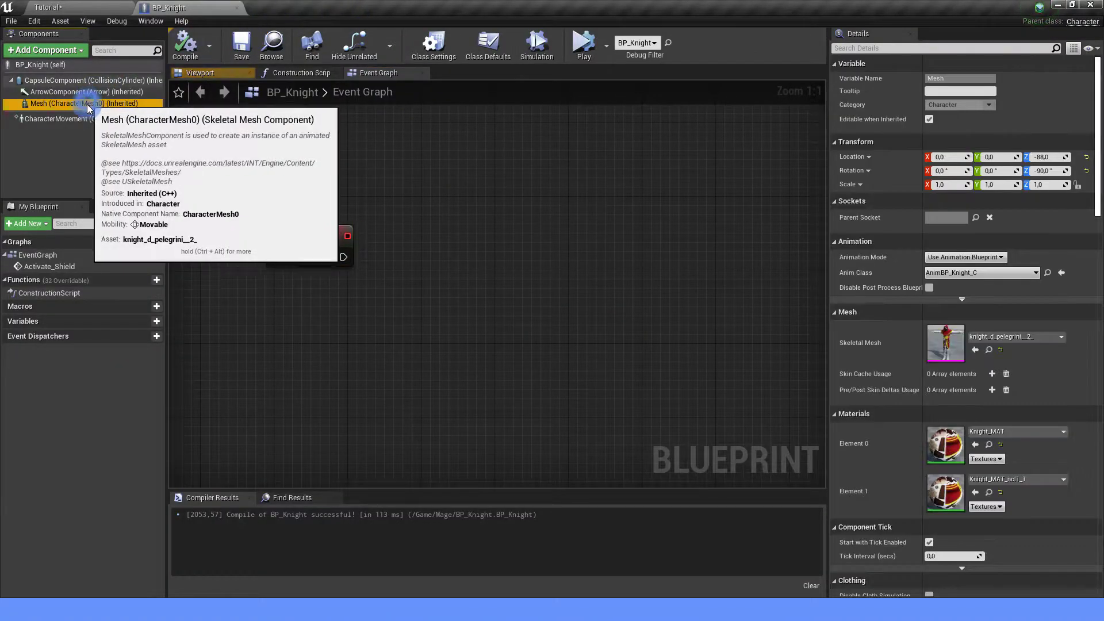
# Open the knight skeletal mesh and enable Allow CPUAccess and Support Uniformly Distributed Sampling on LOD 0
pyautogui.click(989, 350)
pyautogui.doubleClick(404, 477)
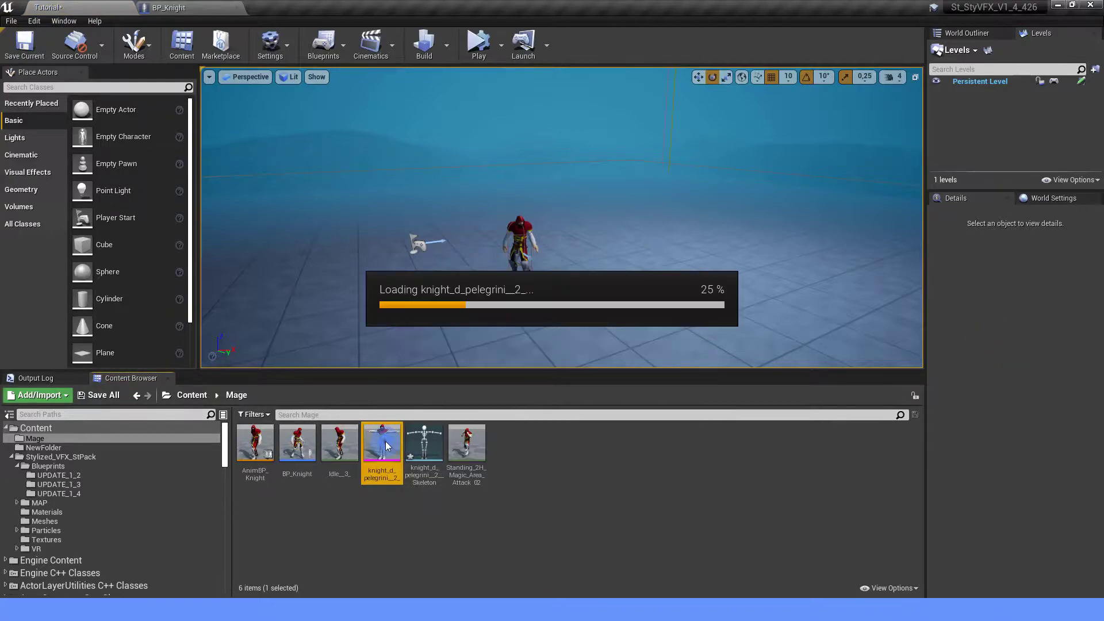
pyautogui.click(8, 311)
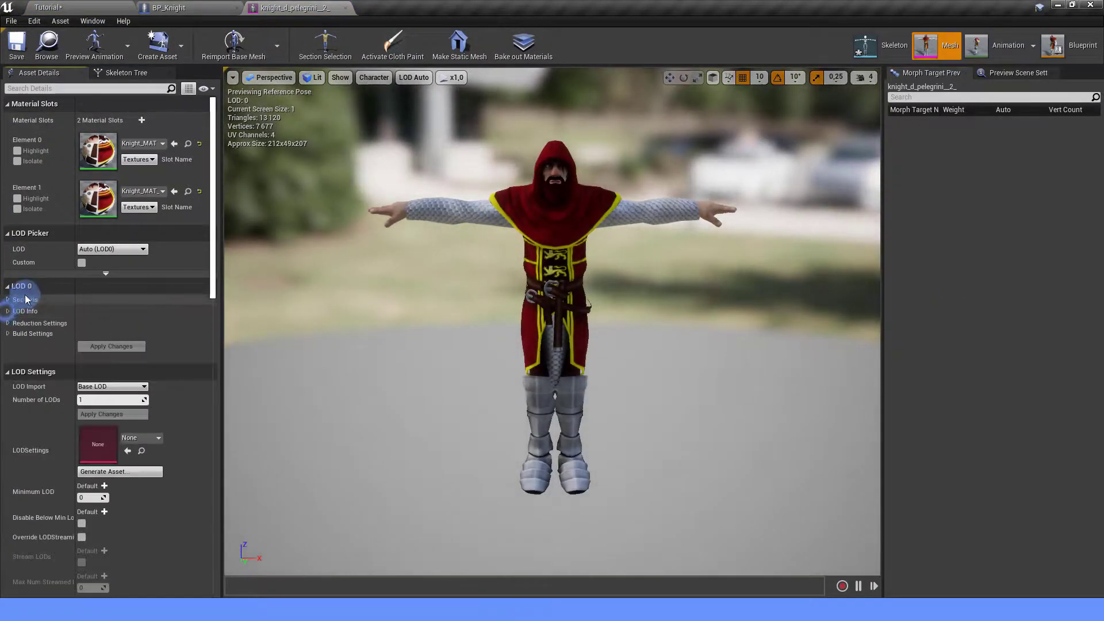
pyautogui.click(7, 311)
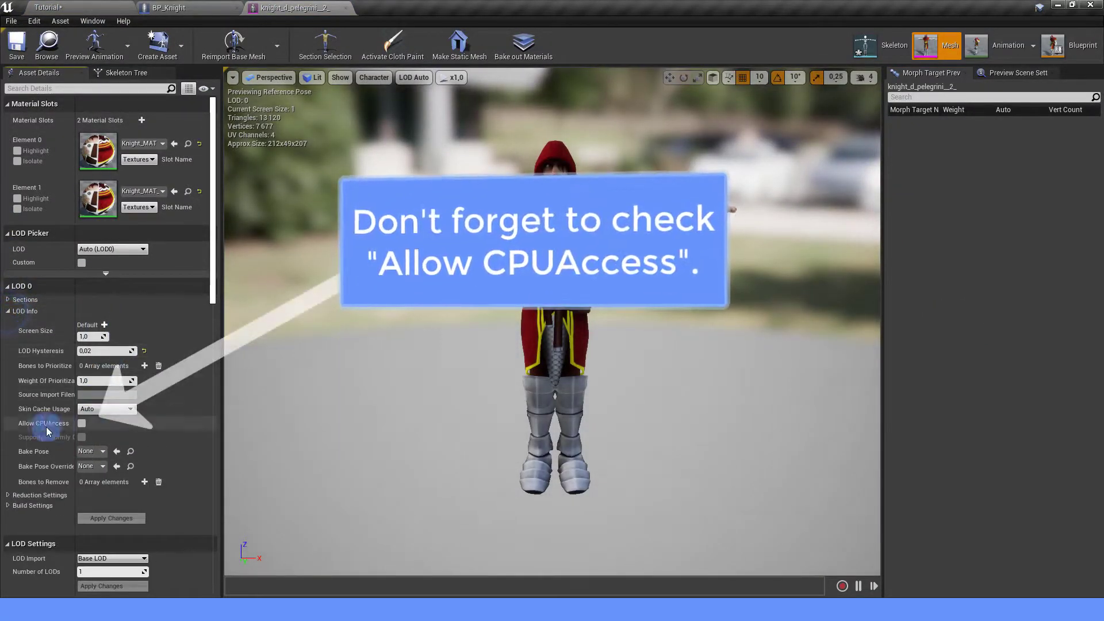
pyautogui.click(83, 424)
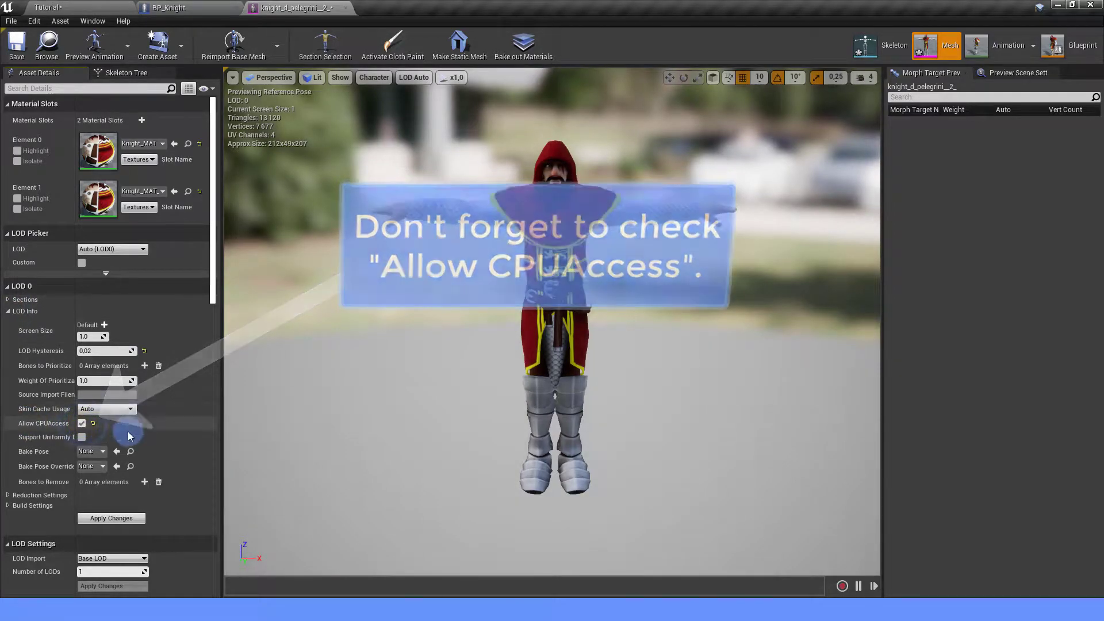
pyautogui.click(81, 437)
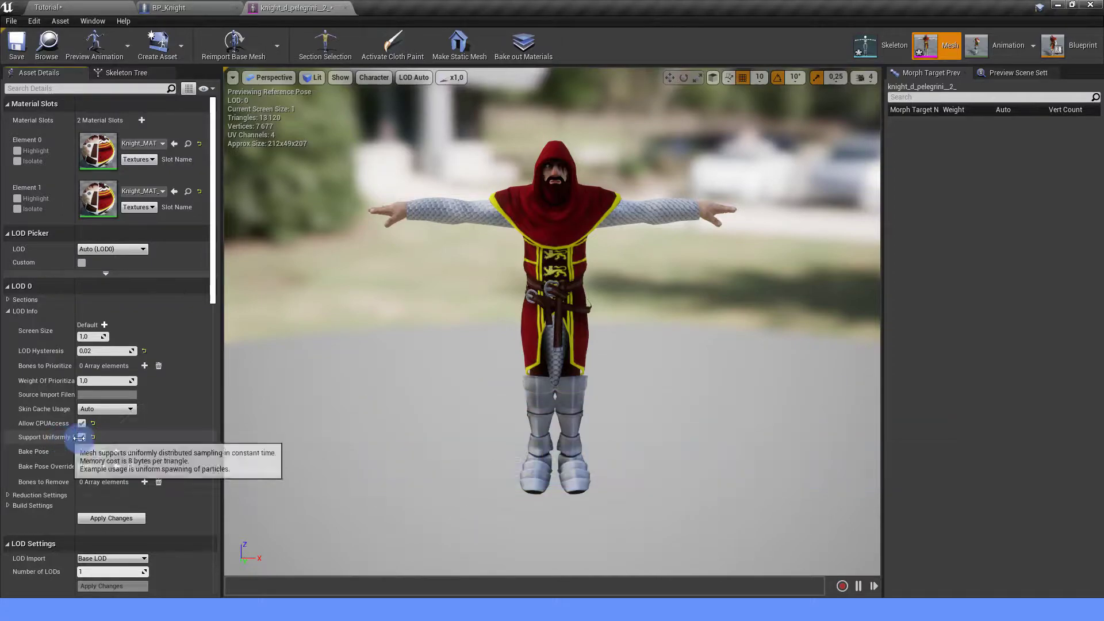
# Add a Niagara Particle System component named Shield under the knight's Mesh
pyautogui.click(346, 11)
pyautogui.click(628, 339)
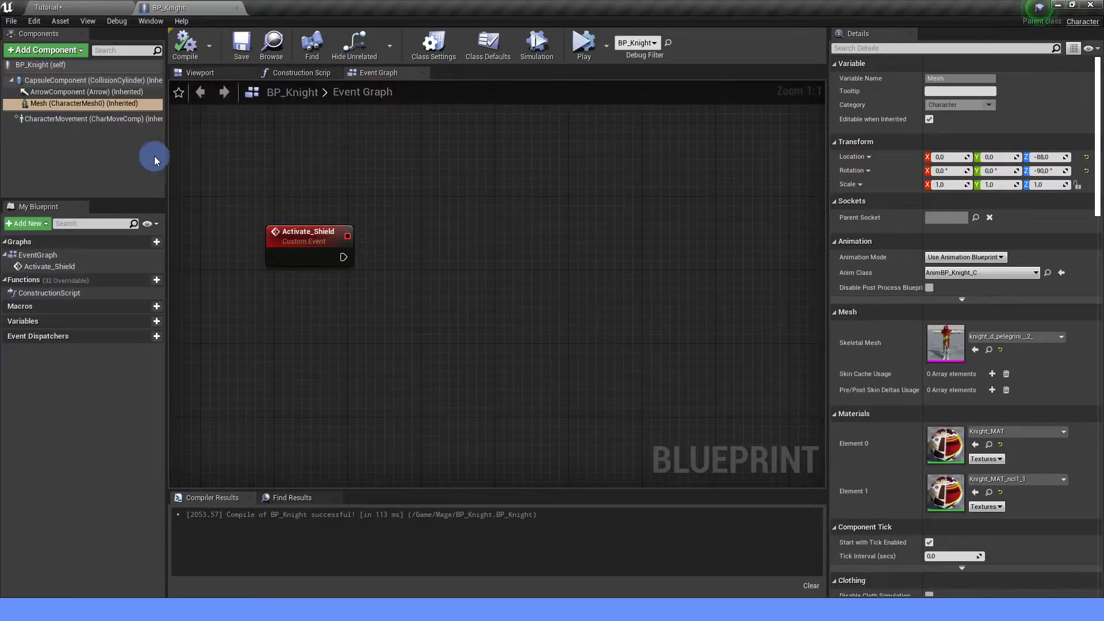
pyautogui.click(65, 109)
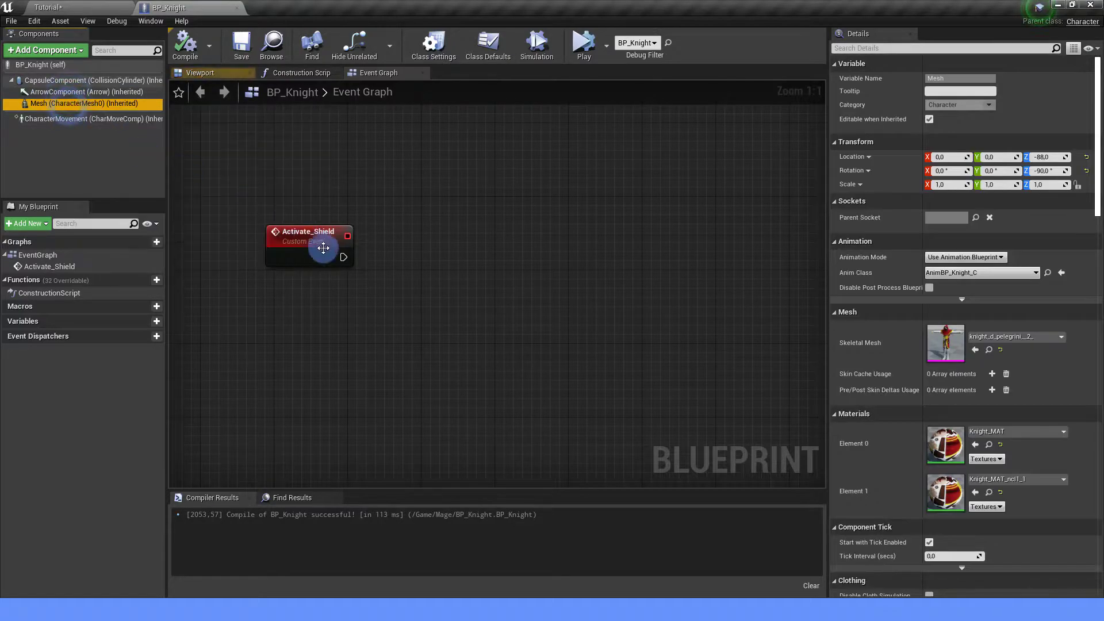
pyautogui.scroll(-1, 332, 259)
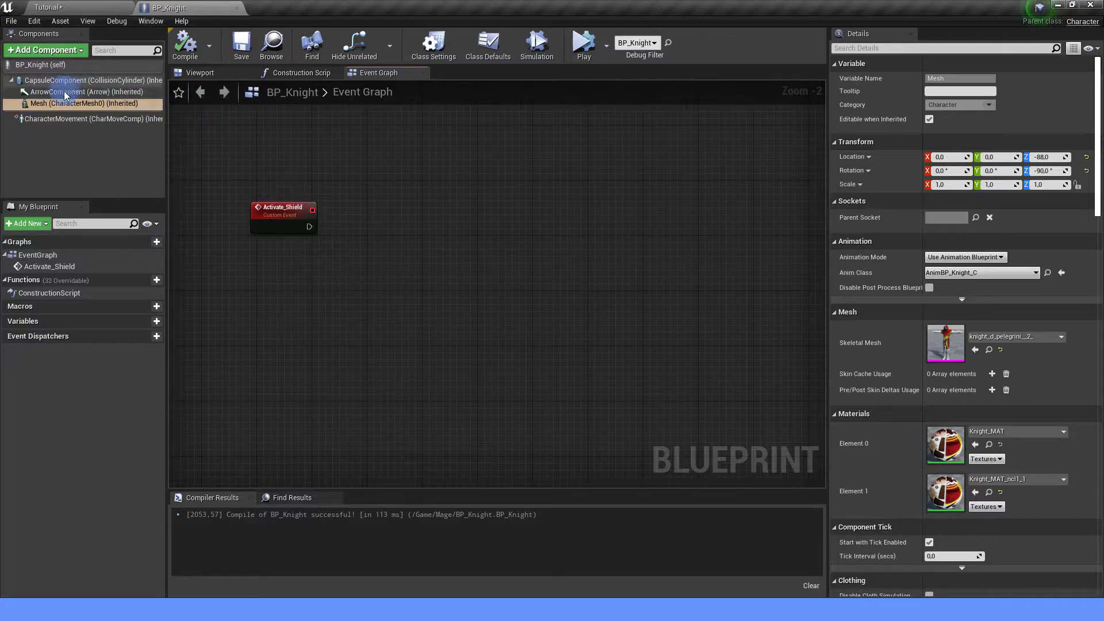
pyautogui.click(65, 51)
pyautogui.write('niaga')
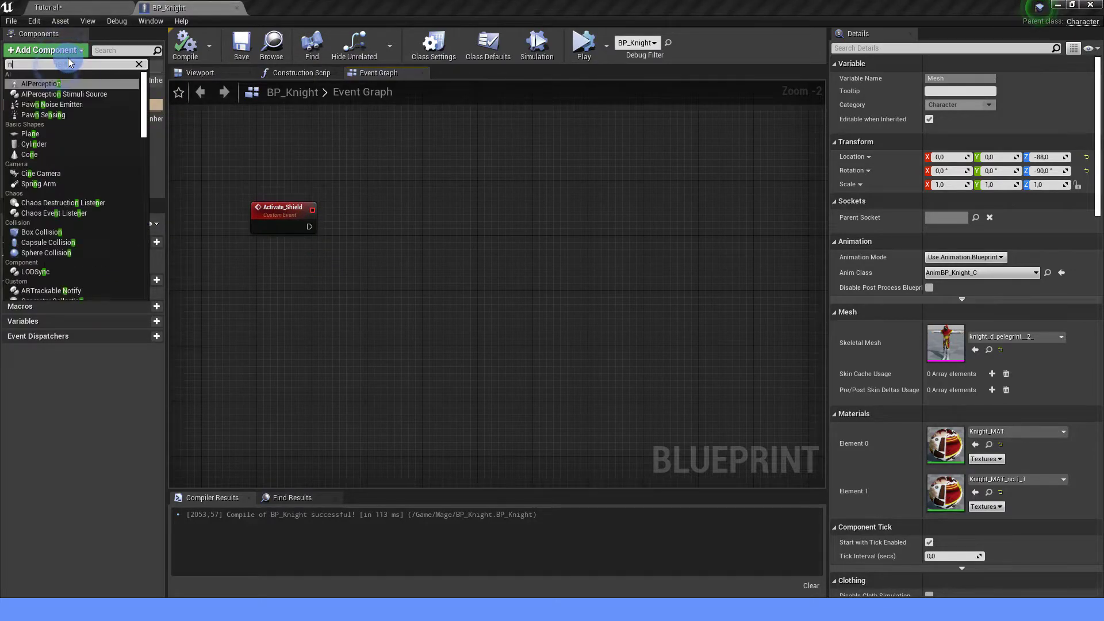
pyautogui.click(80, 83)
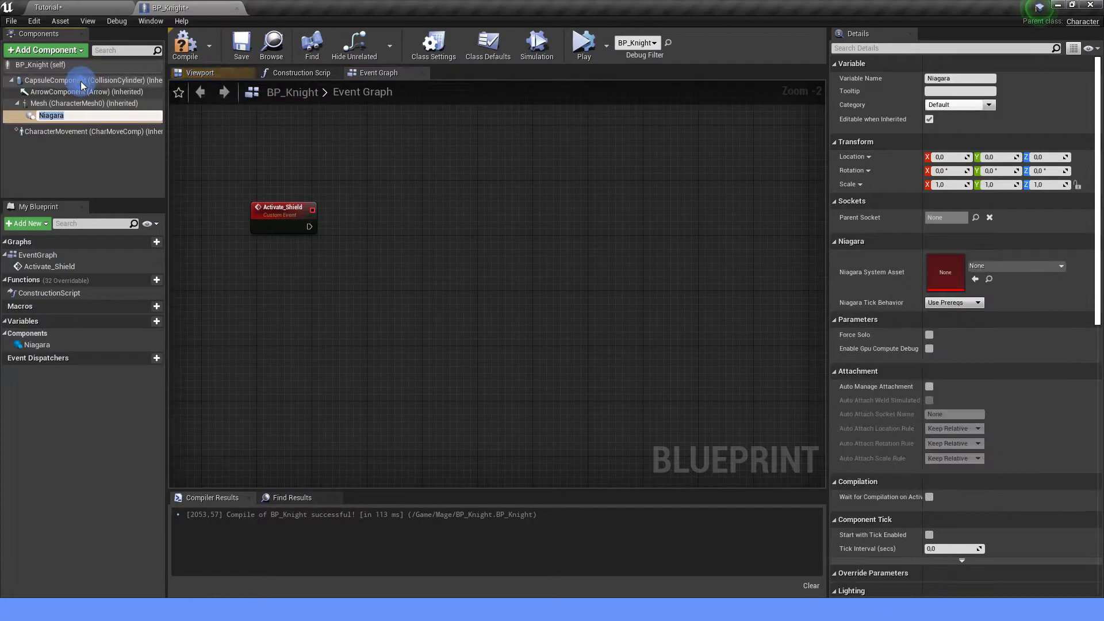
pyautogui.write('Shield')
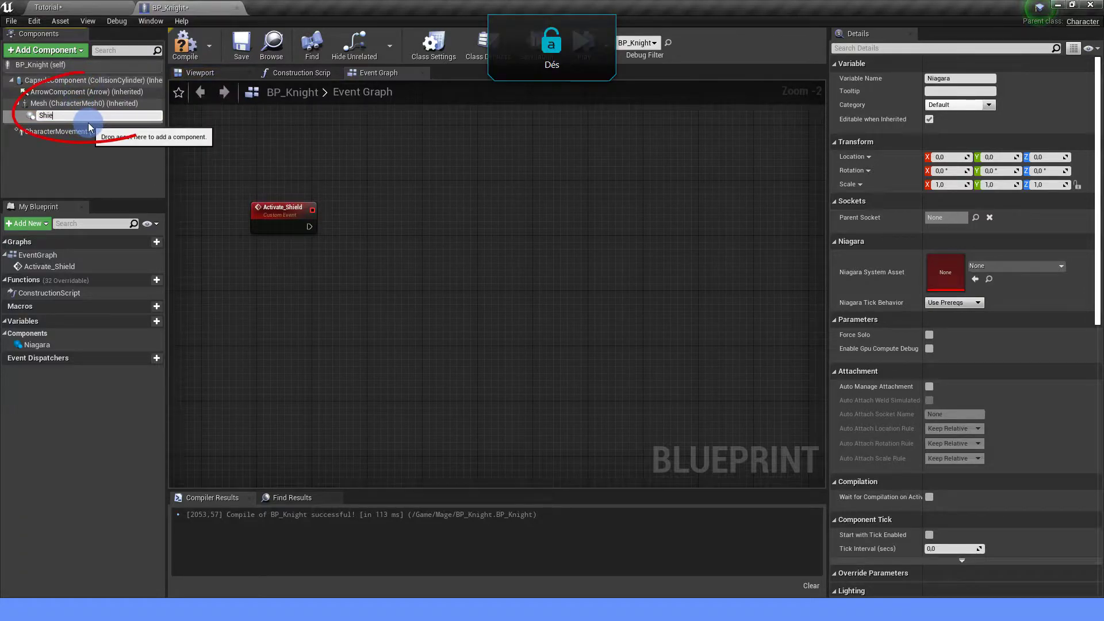
pyautogui.press('Return')
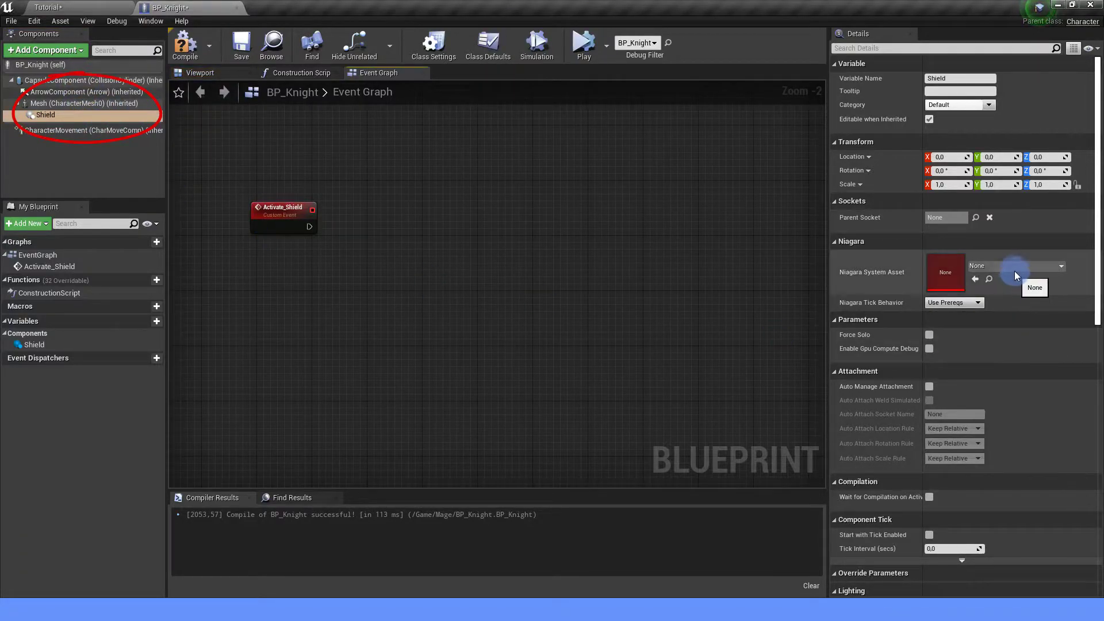
# Set the Shield component's Niagara System Asset to P_Shield_SkeletalMesh
pyautogui.click(1015, 268)
pyautogui.write('shield')
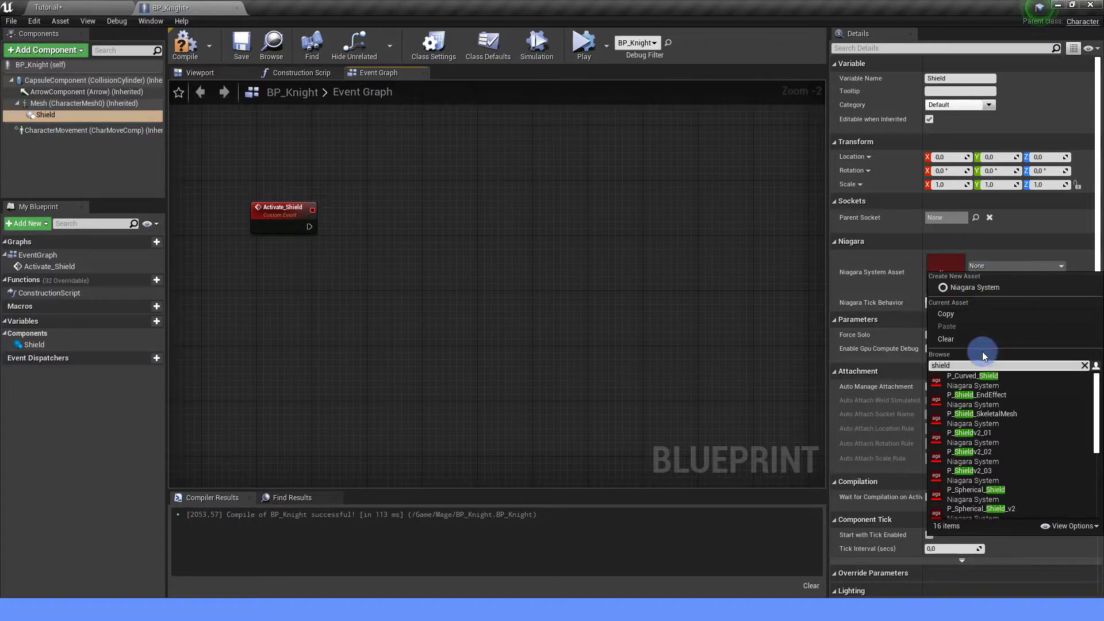
pyautogui.click(984, 415)
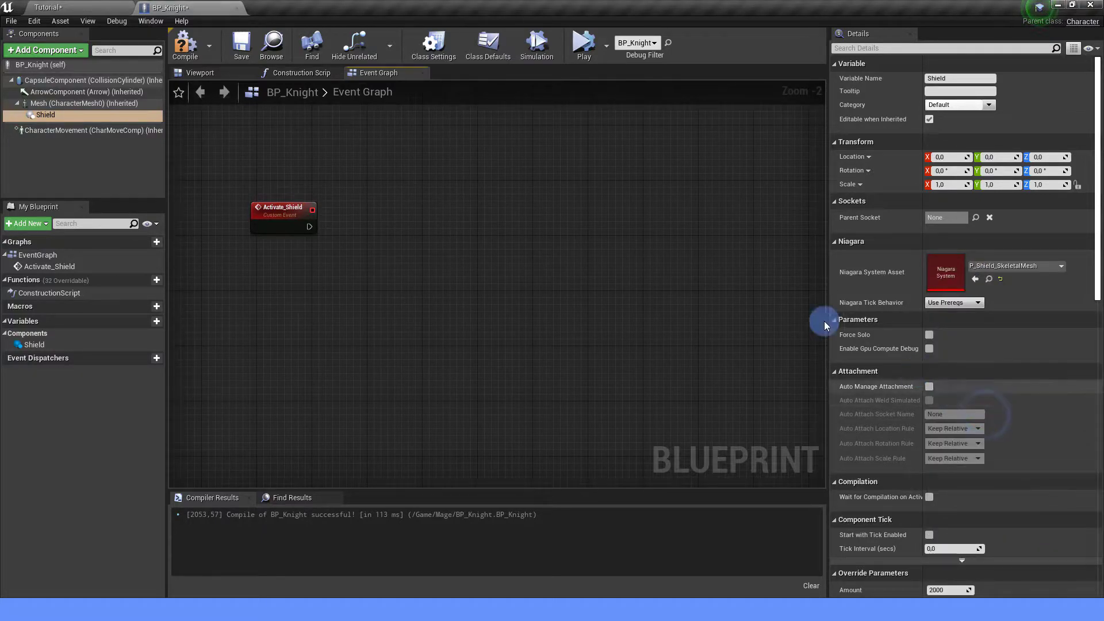
pyautogui.click(215, 74)
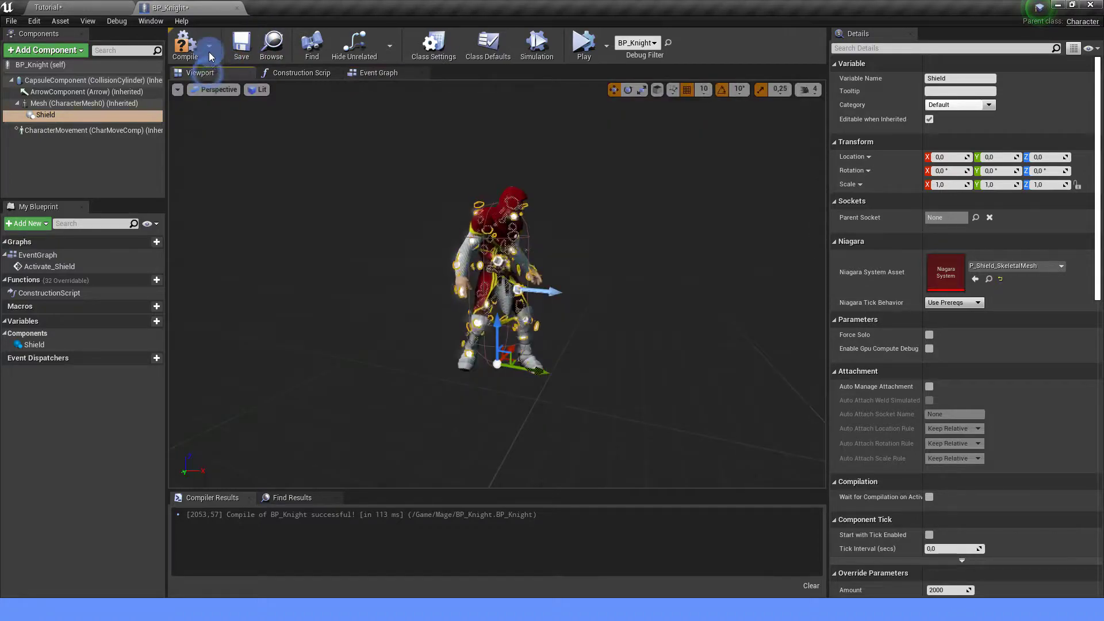
# Compile and save BP_Knight, then select Shield and scroll its Details to the Amount override
pyautogui.click(185, 44)
pyautogui.click(237, 46)
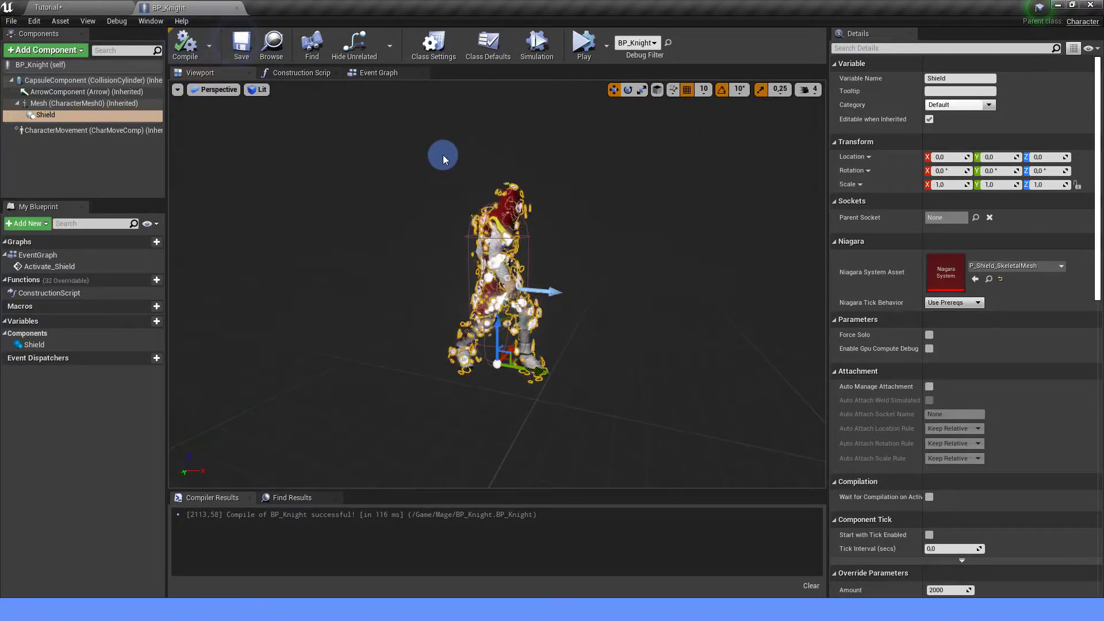
pyautogui.click(57, 117)
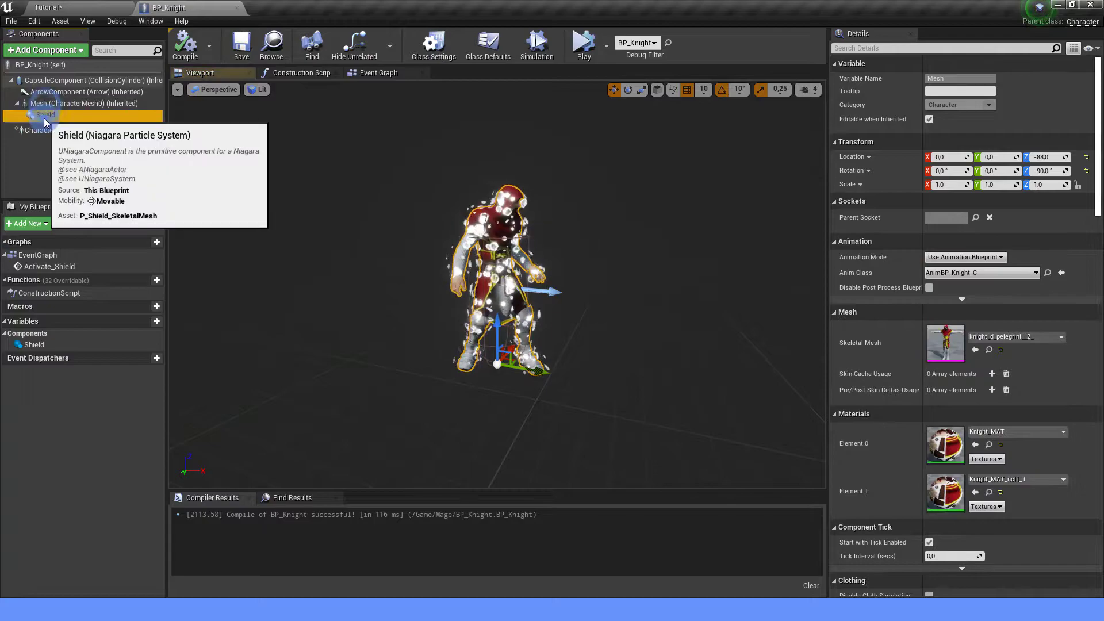
pyautogui.click(45, 157)
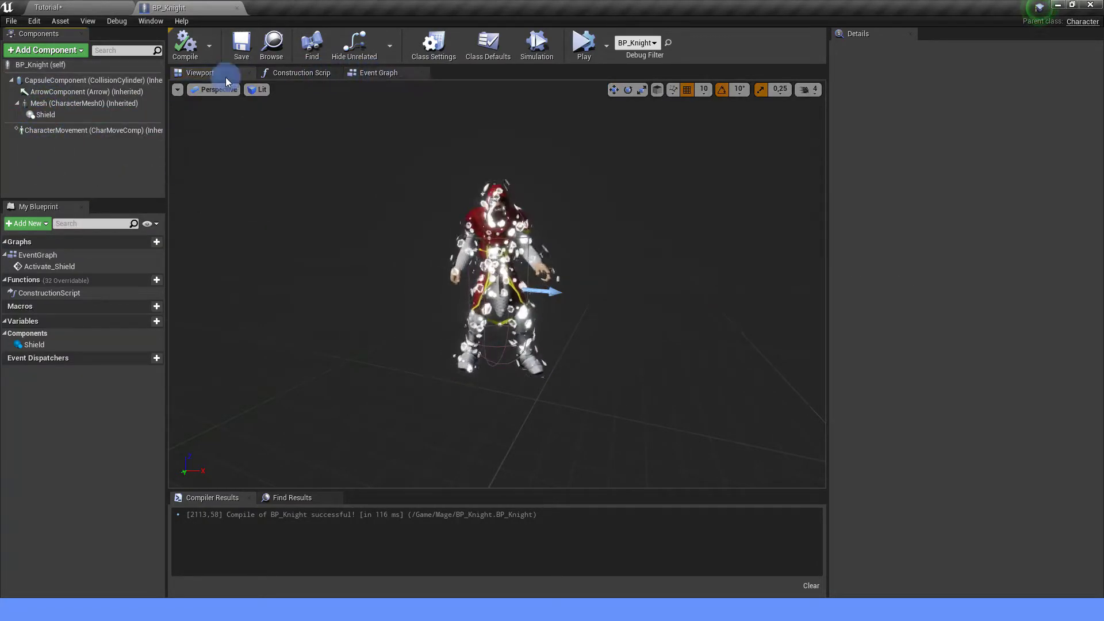
pyautogui.click(97, 115)
pyautogui.scroll(-5, 907, 371)
pyautogui.scroll(-5, 905, 375)
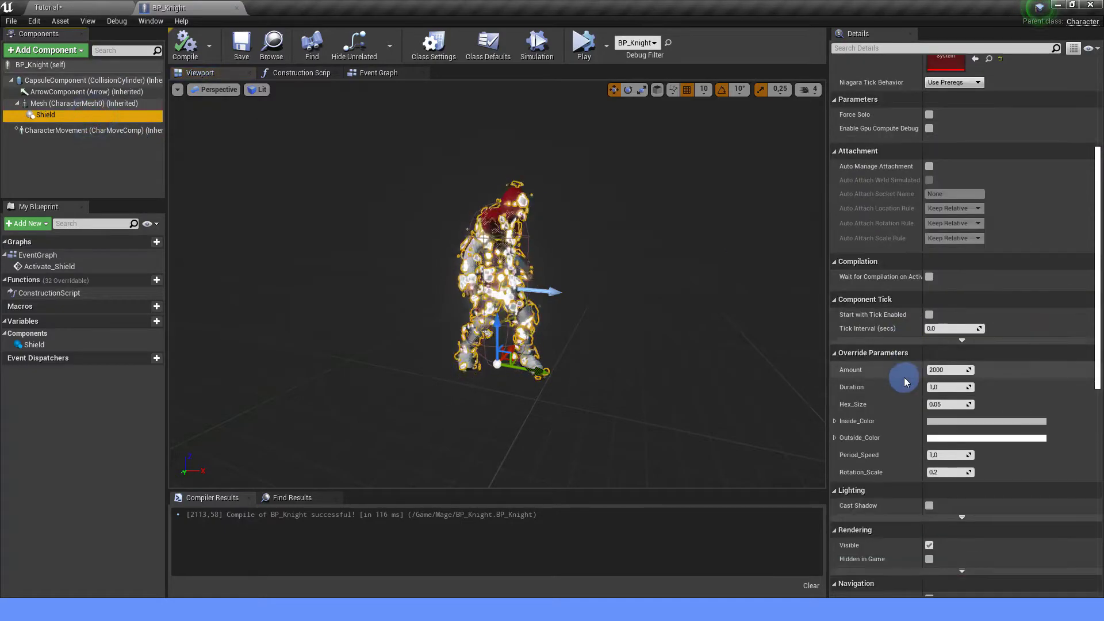
# Set the shield's Hex_Size to 0.07 and make its Inside_Color purple
pyautogui.click(947, 403)
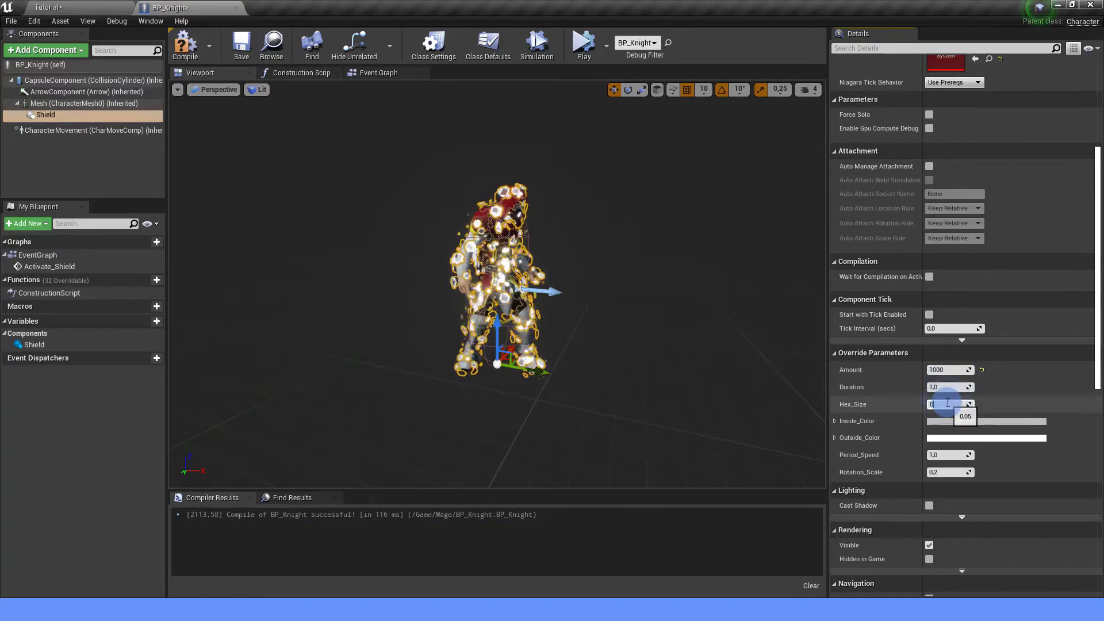
pyautogui.write('0.07')
pyautogui.press('Return')
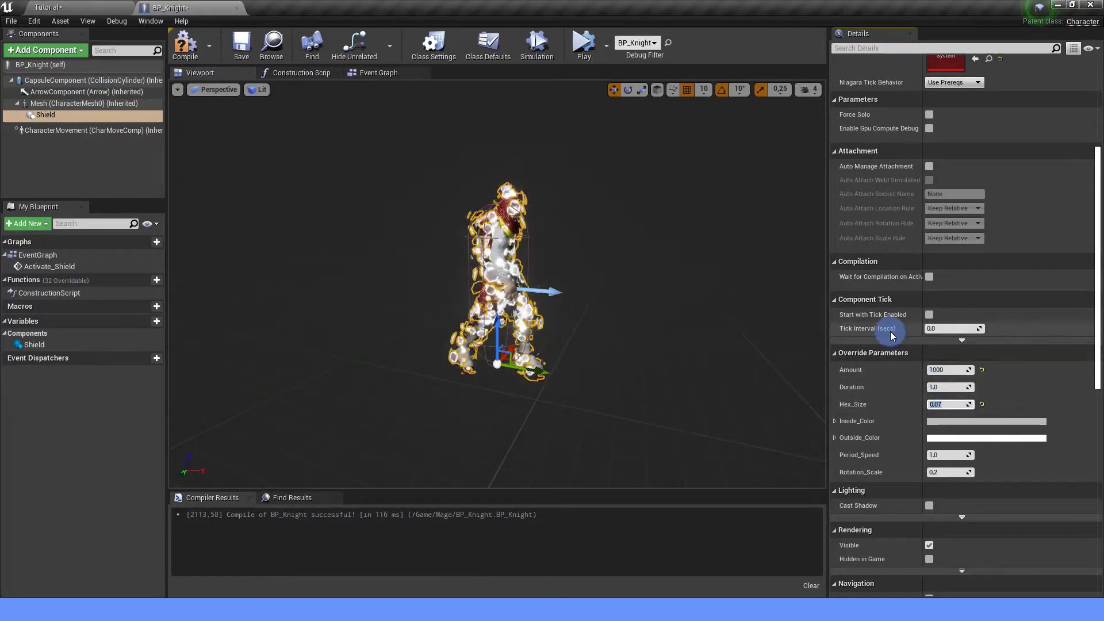
pyautogui.click(957, 421)
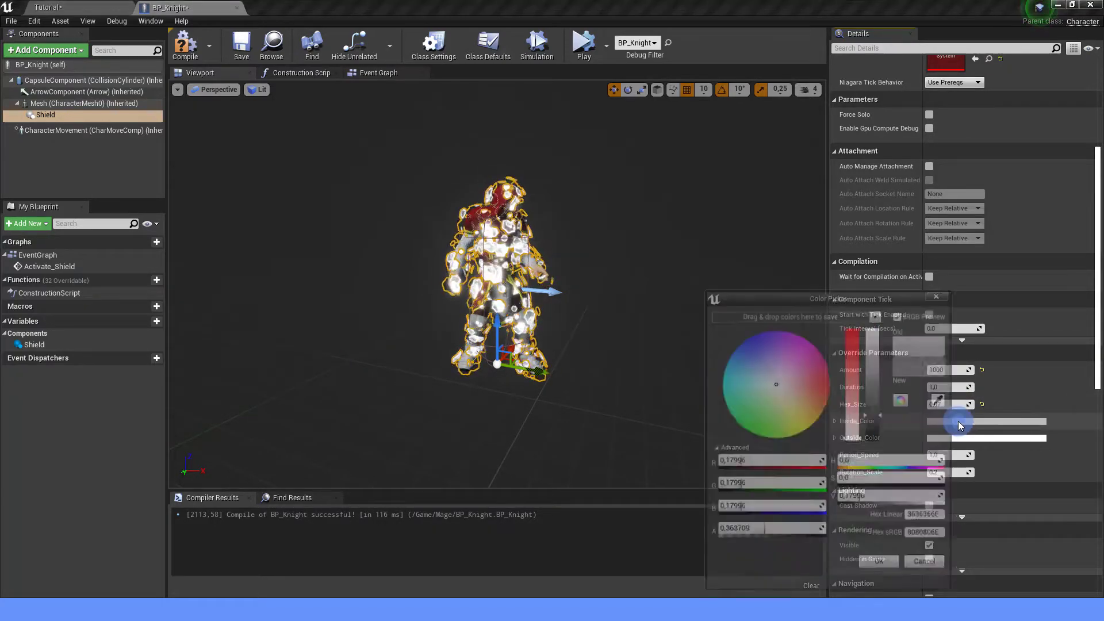
pyautogui.click(723, 359)
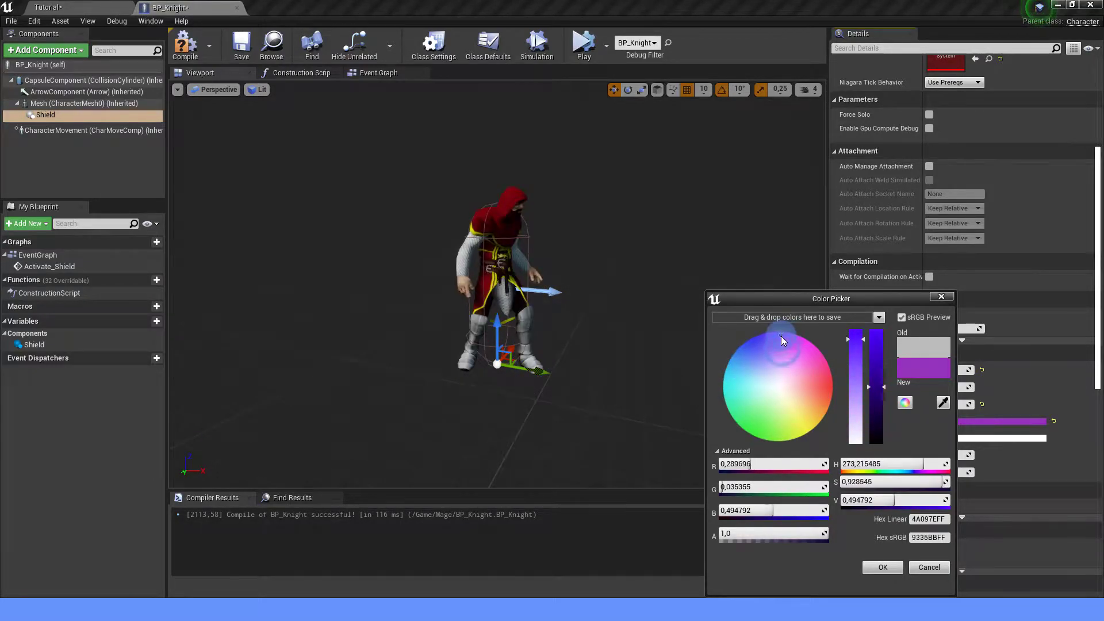
pyautogui.click(883, 567)
# Set the shield's Outside_Color to blue
pyautogui.click(984, 438)
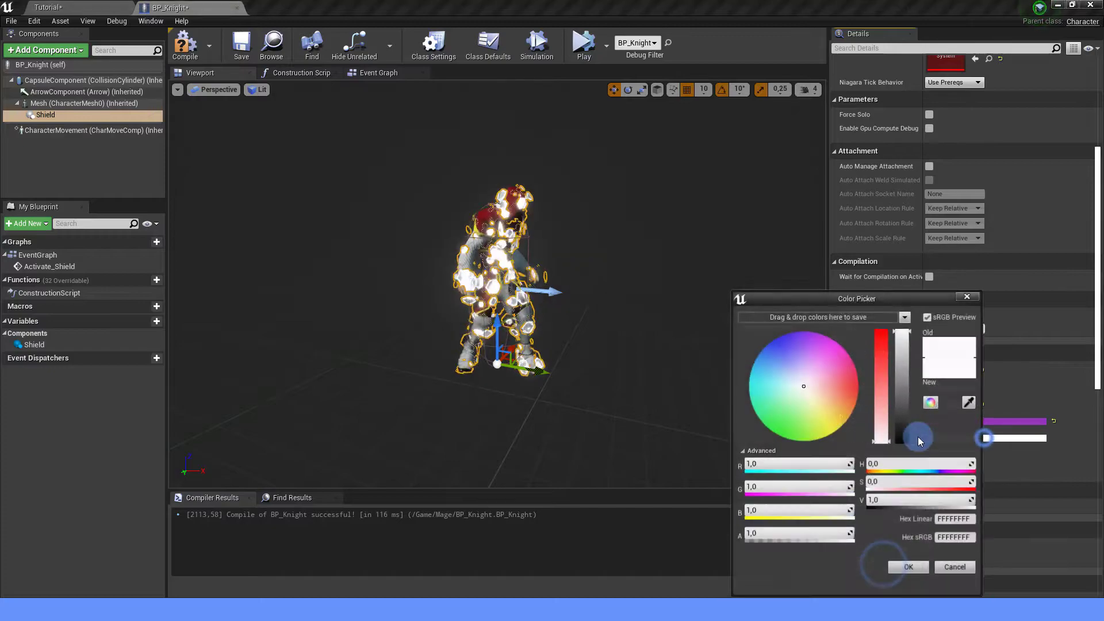
pyautogui.click(765, 348)
pyautogui.click(907, 567)
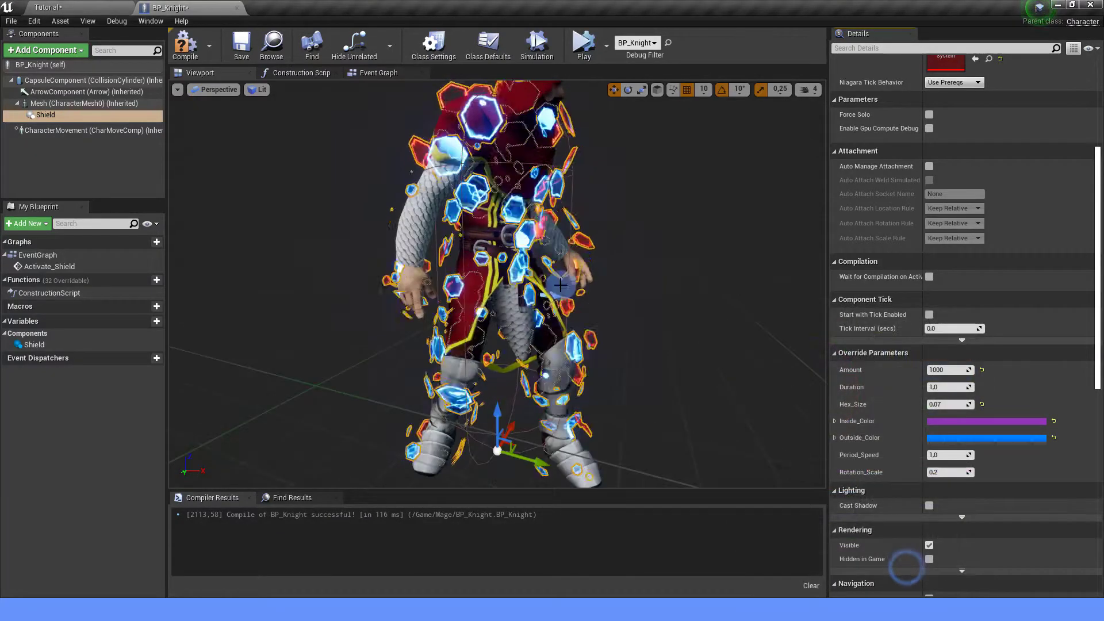
# Adjust the Inside_Color to a lighter purple, viewing the knight from the front
pyautogui.moveTo(611, 251); pyautogui.dragTo(626, 254)
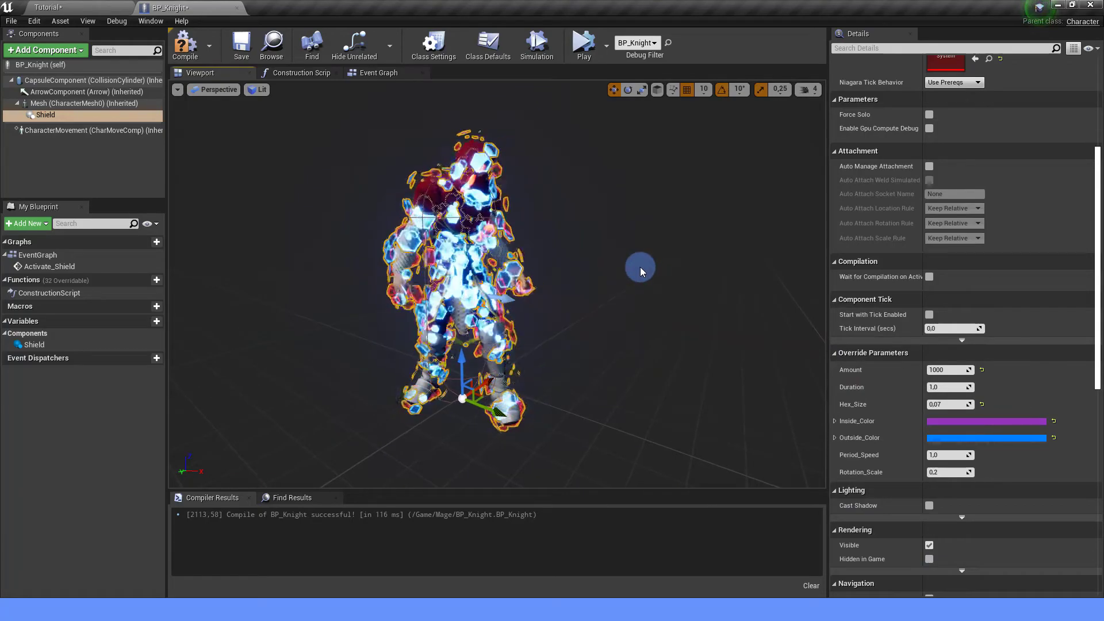
pyautogui.click(964, 423)
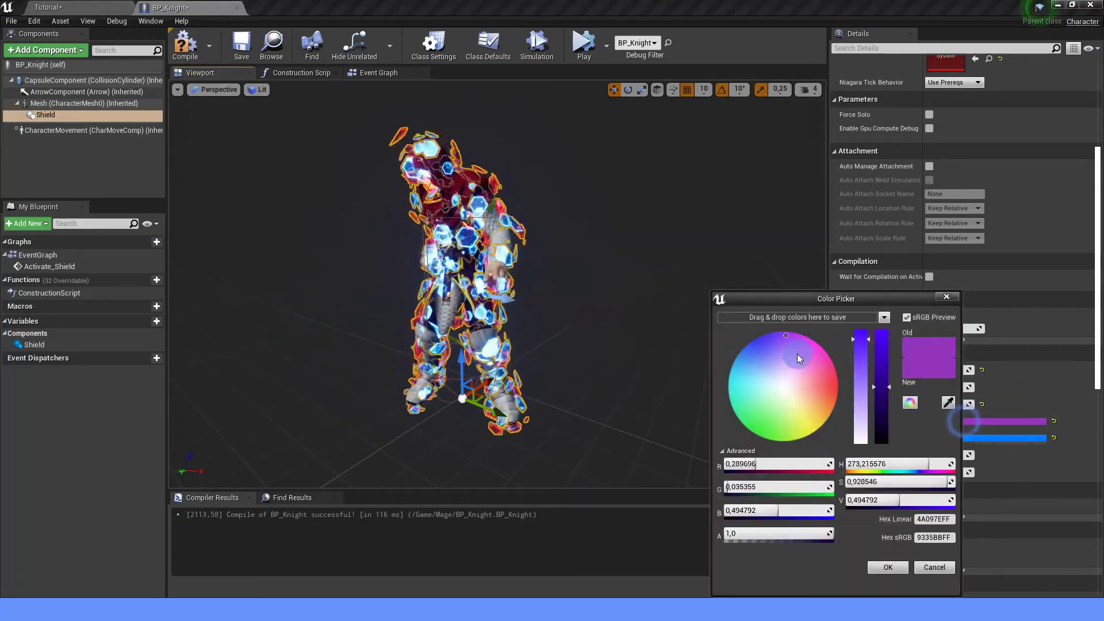
pyautogui.click(787, 350)
pyautogui.moveTo(786, 349); pyautogui.dragTo(785, 344)
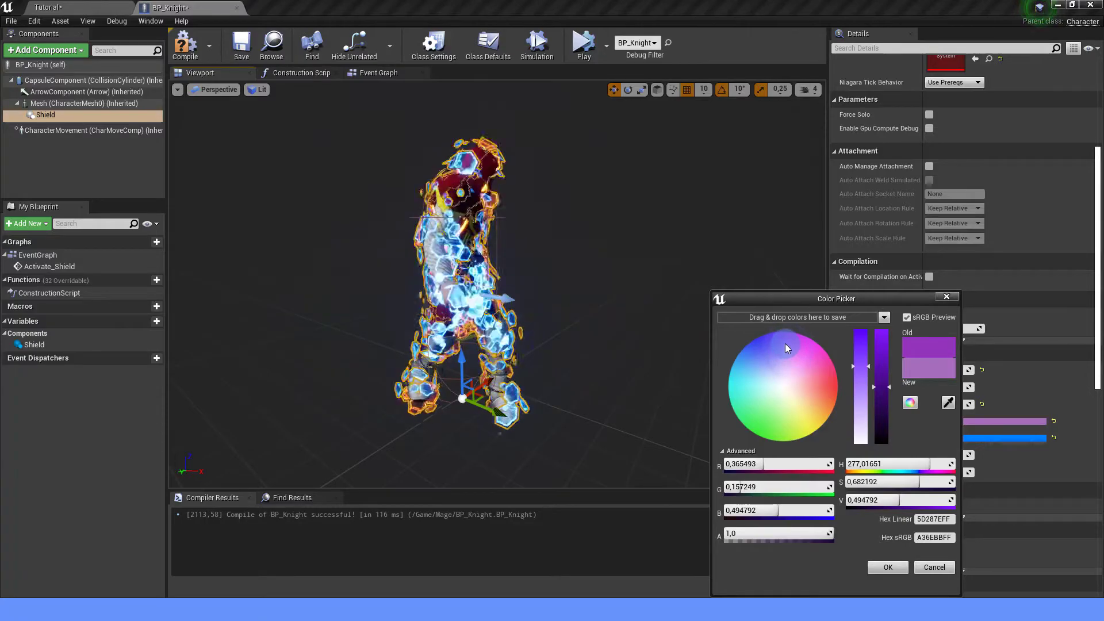
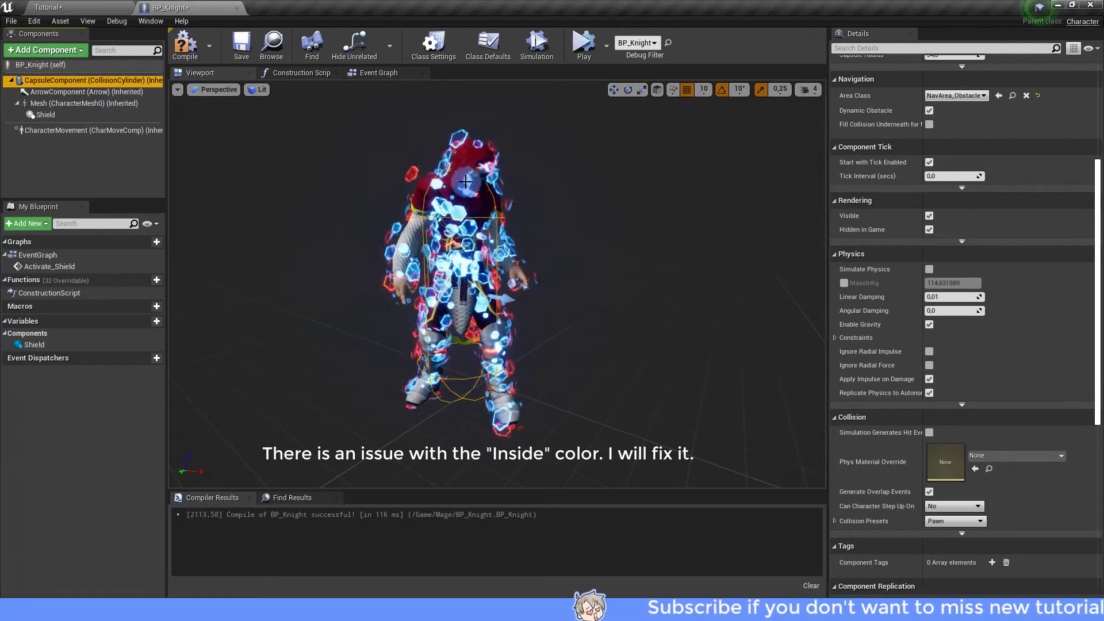
# Turn off Auto Activate on BP_Knight's Shield component, then compile and save the blueprint
pyautogui.click(185, 46)
pyautogui.click(242, 50)
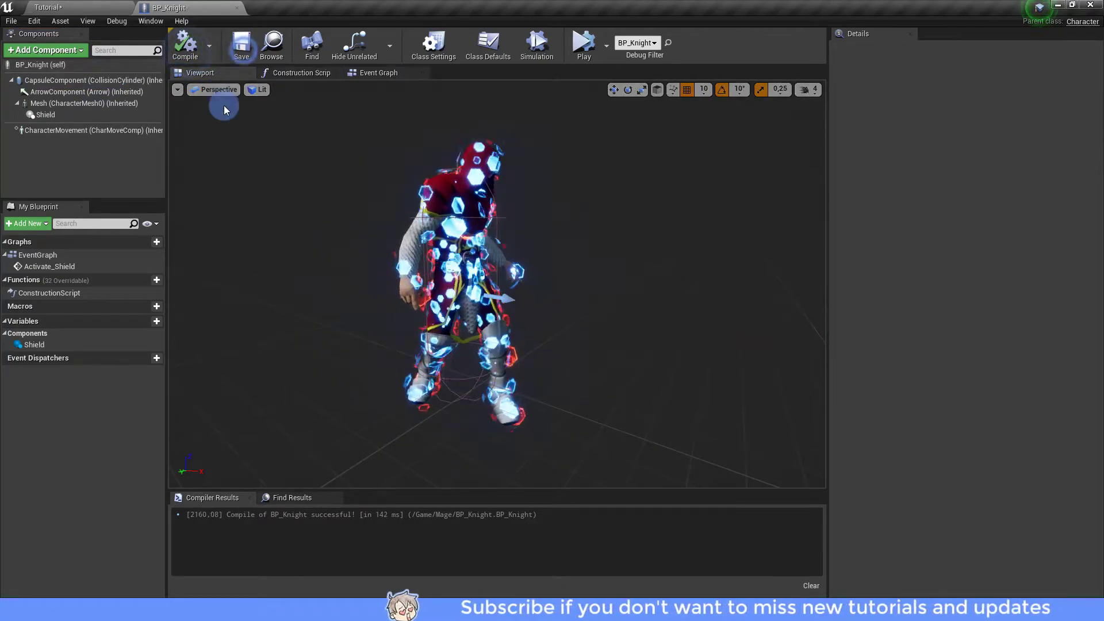
pyautogui.click(71, 115)
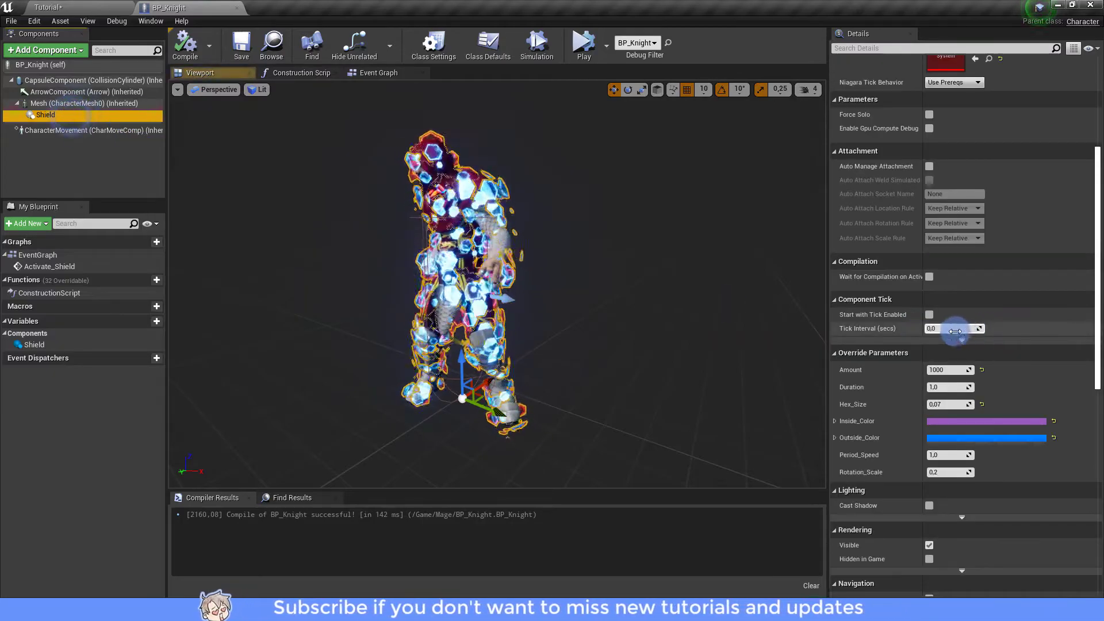
pyautogui.scroll(-4, 940, 330)
pyautogui.scroll(-4, 947, 337)
pyautogui.click(929, 437)
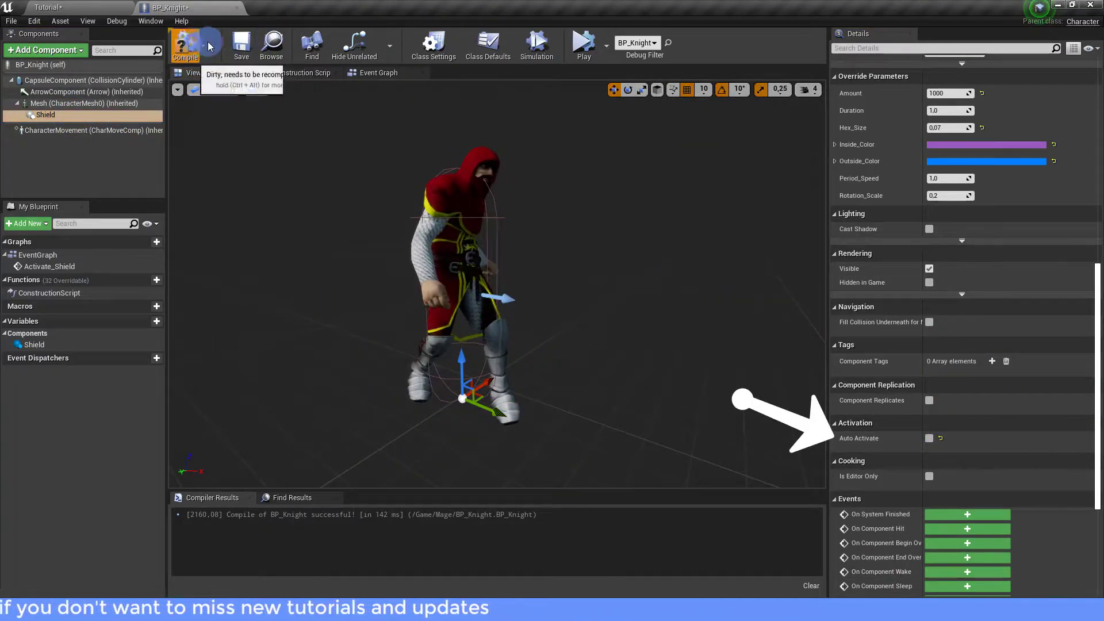
pyautogui.click(185, 45)
pyautogui.click(241, 45)
# Place a Shield component reference in the event graph next to Activate_Shield
pyautogui.click(386, 73)
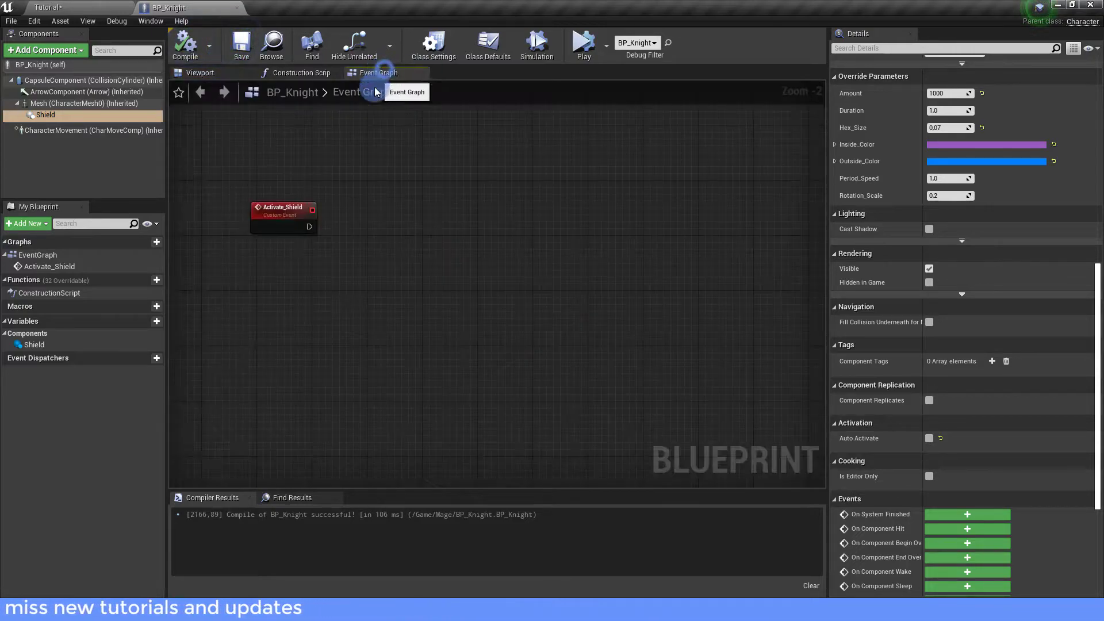
pyautogui.click(287, 209)
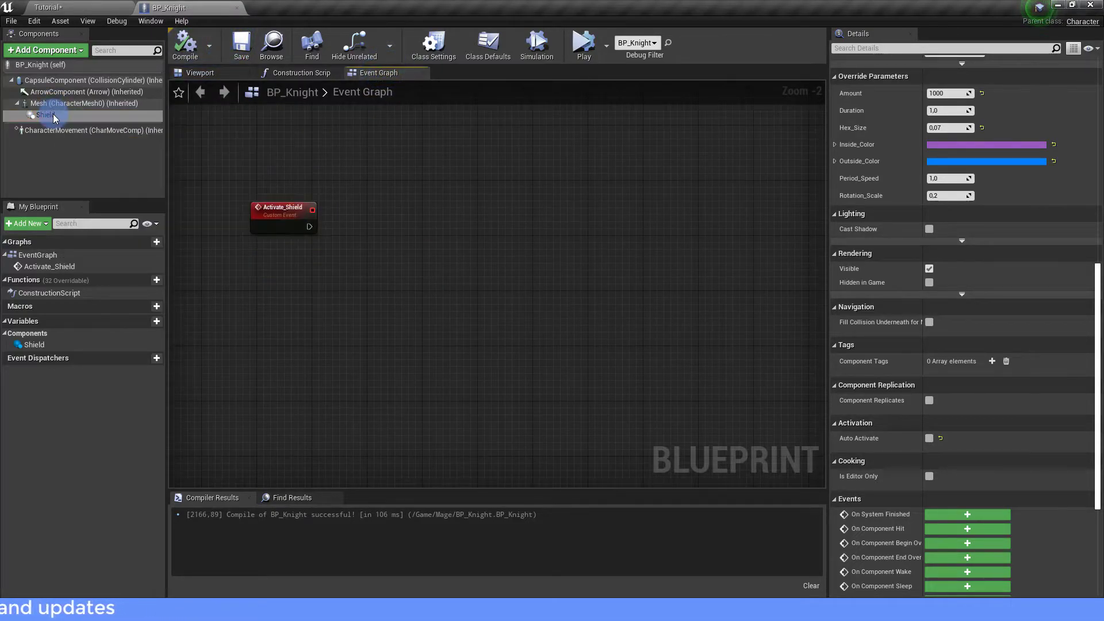
pyautogui.moveTo(54, 118)
pyautogui.mouseDown()
pyautogui.moveTo(288, 258)
pyautogui.moveTo(282, 278)
pyautogui.mouseUp()
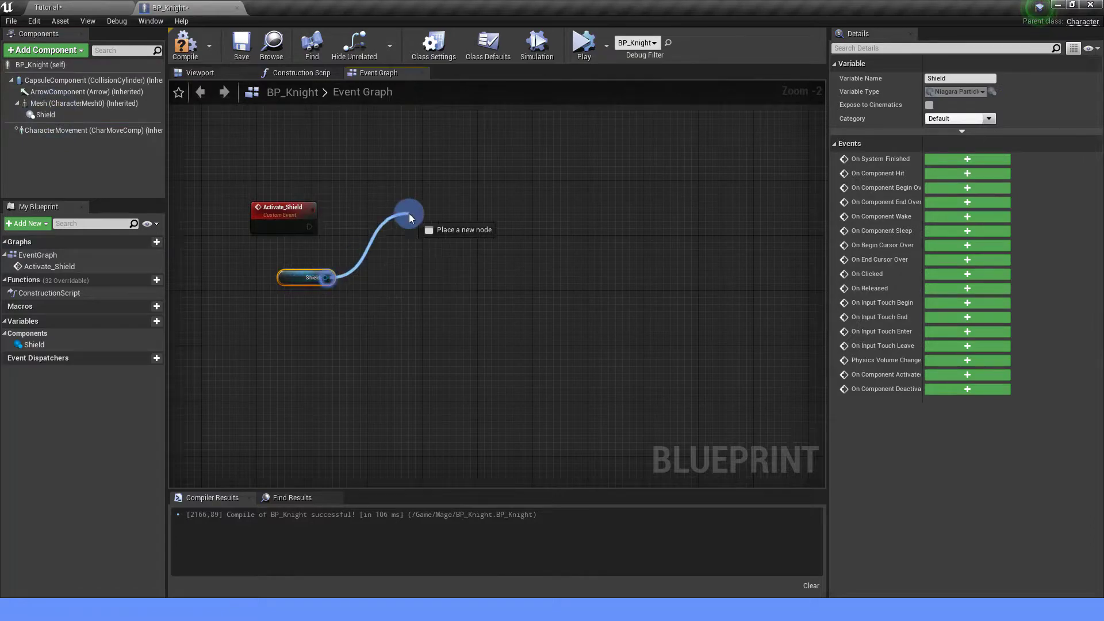
pyautogui.moveTo(408, 216); pyautogui.dragTo(411, 223)
pyautogui.write('activate')
pyautogui.click(461, 195)
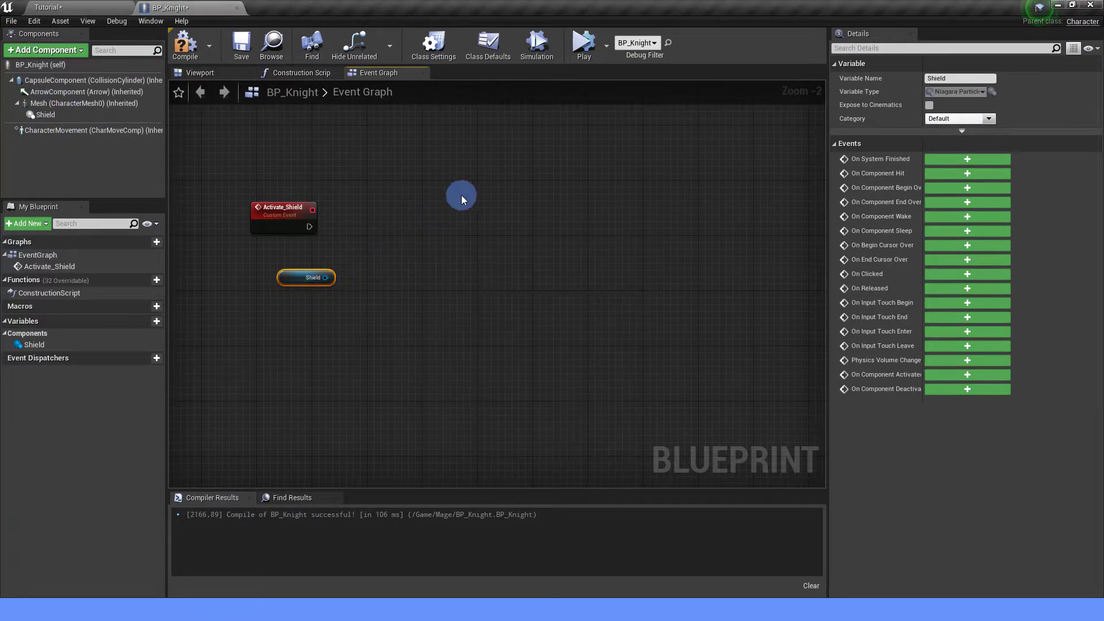
# Add an Activate node targeting Shield with Reset enabled, then return to the Tutorial level
pyautogui.moveTo(341, 278); pyautogui.dragTo(412, 233)
pyautogui.write('activa')
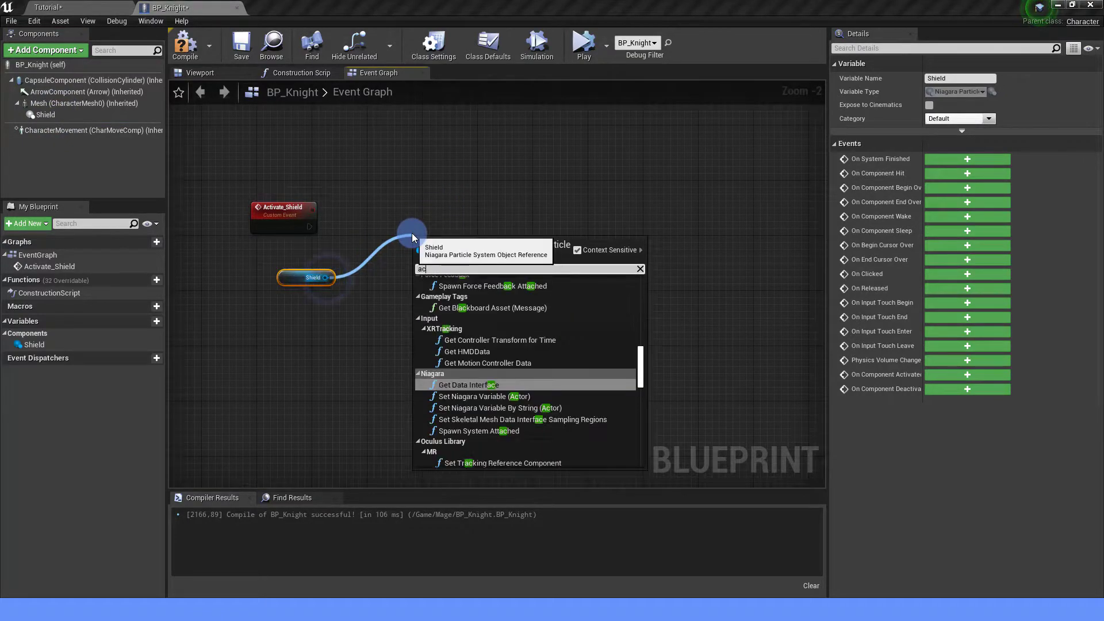
pyautogui.click(458, 288)
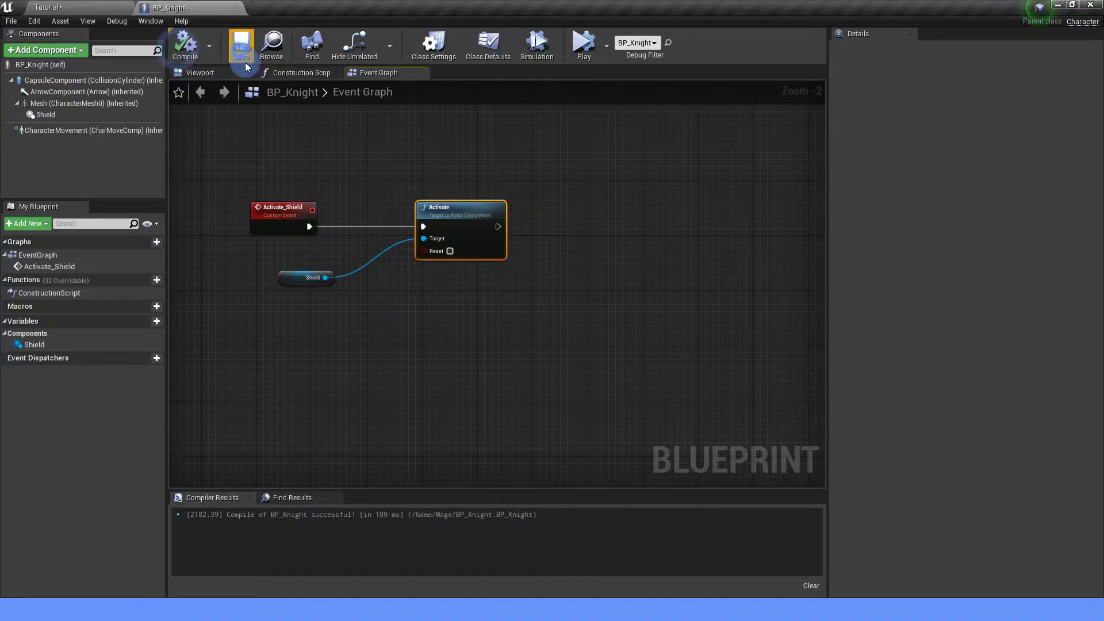
pyautogui.click(450, 251)
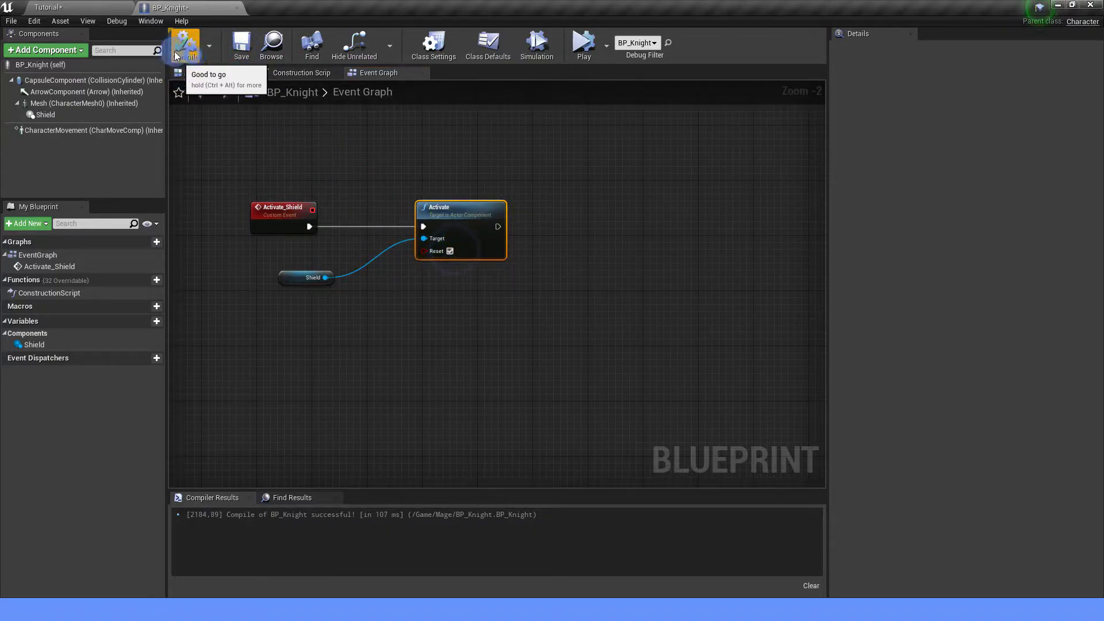
pyautogui.click(105, 6)
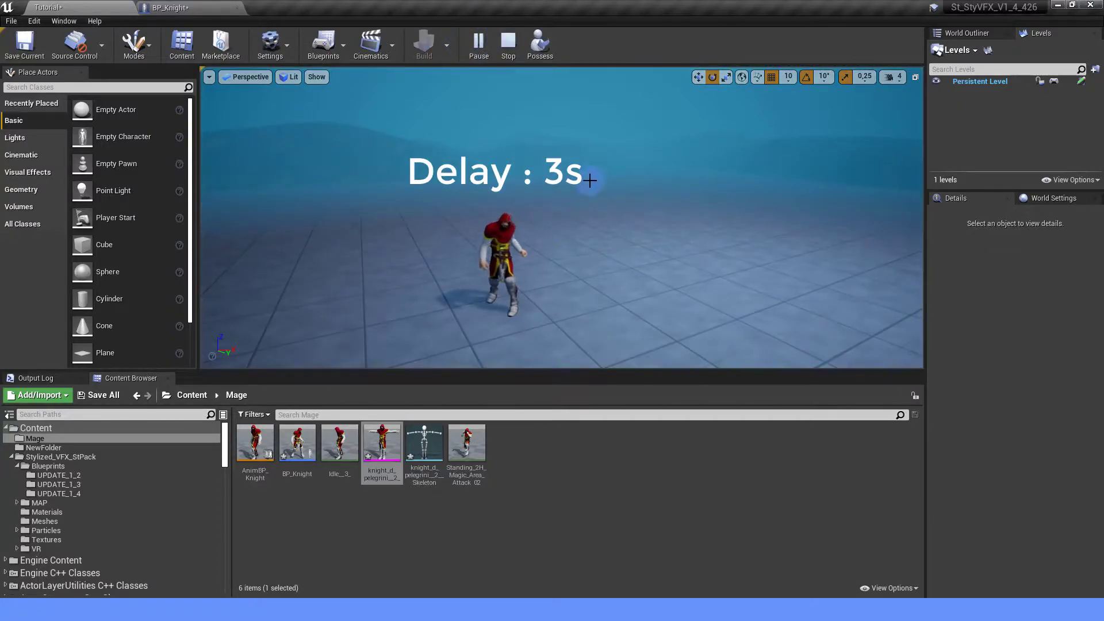
# Watch the knight's shield fire during the playtest, stop it, and reselect BP_Knight's Shield component
pyautogui.click(610, 119)
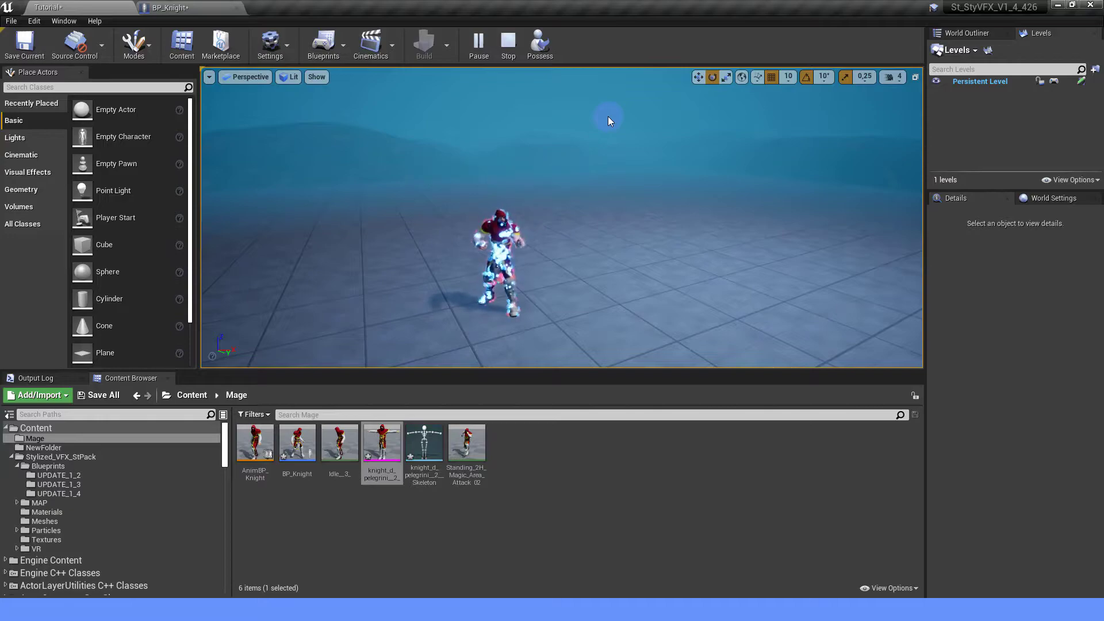
pyautogui.moveTo(554, 234)
pyautogui.mouseDown(button='right')
pyautogui.moveTo(543, 260)
pyautogui.moveTo(550, 229)
pyautogui.mouseUp(button='right')
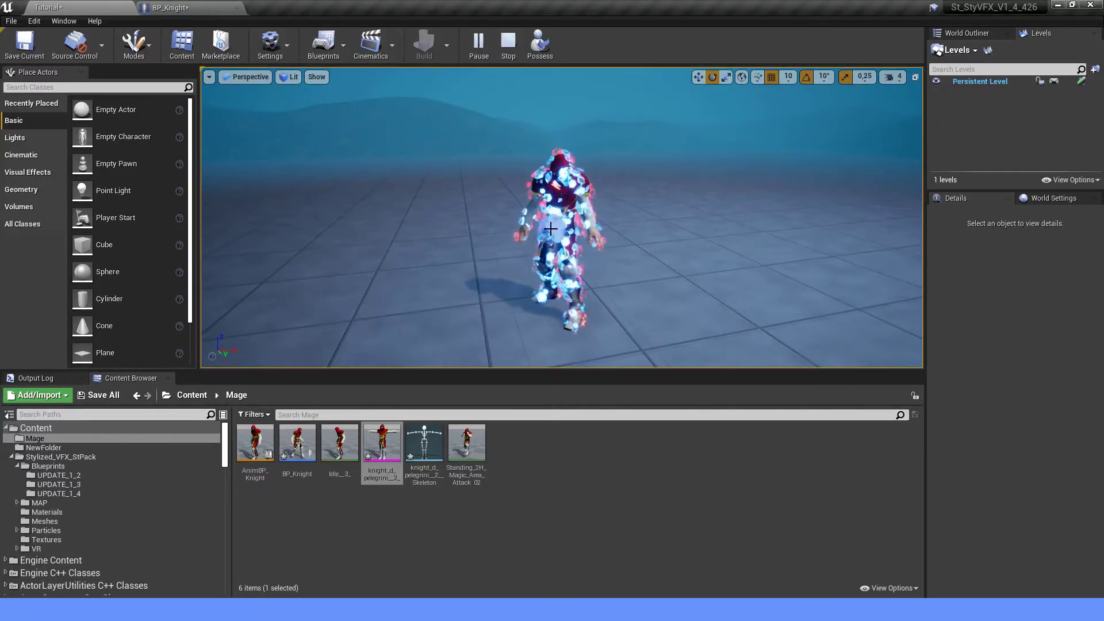
pyautogui.click(506, 43)
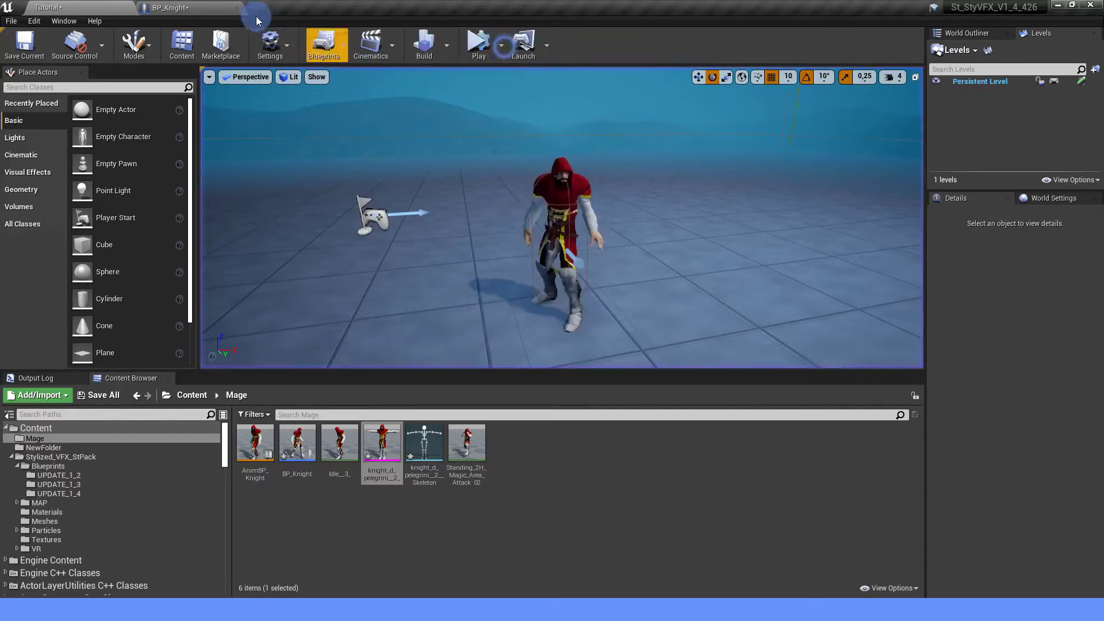
pyautogui.click(219, 7)
pyautogui.click(73, 113)
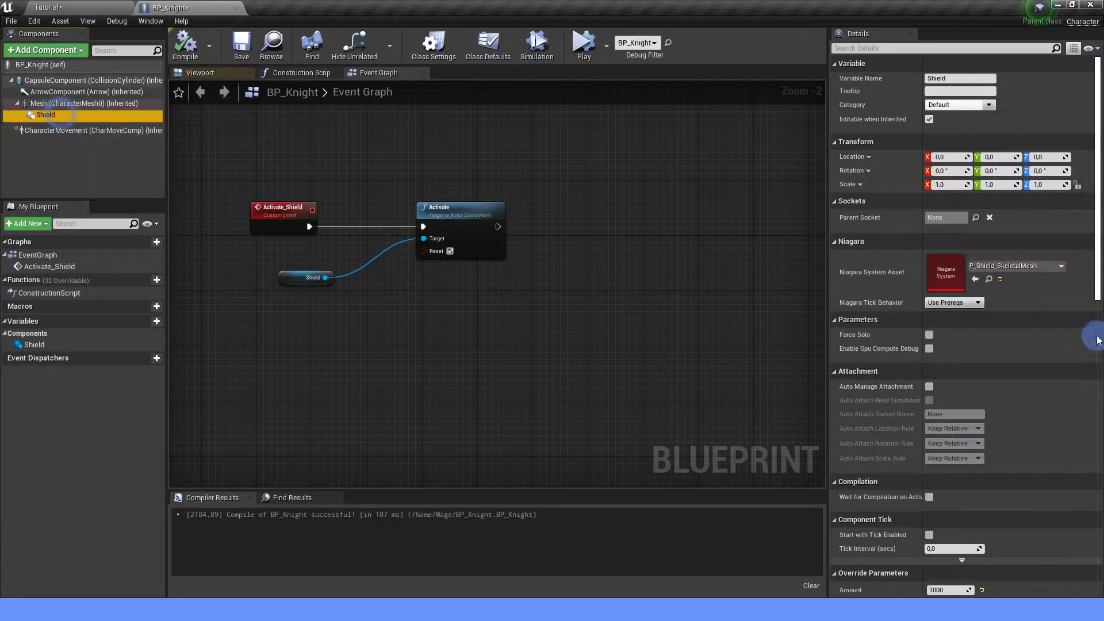
# Change the Shield's Inside_Color override to teal and go back to the Tutorial level
pyautogui.scroll(-3, 936, 383)
pyautogui.scroll(-2, 936, 384)
pyautogui.click(985, 477)
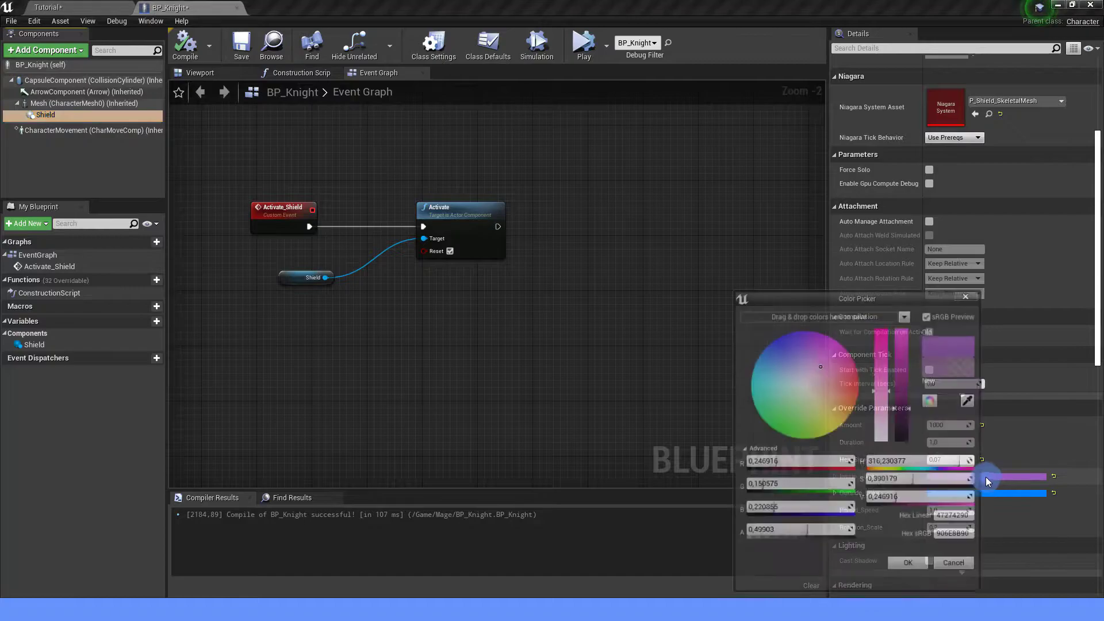
pyautogui.click(755, 383)
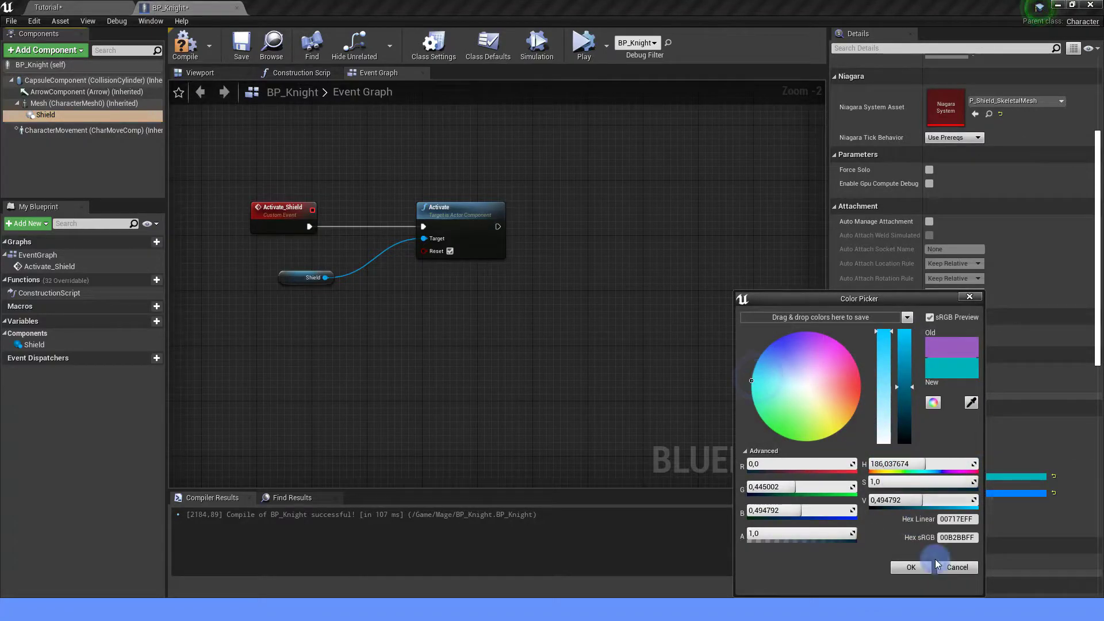
pyautogui.click(919, 571)
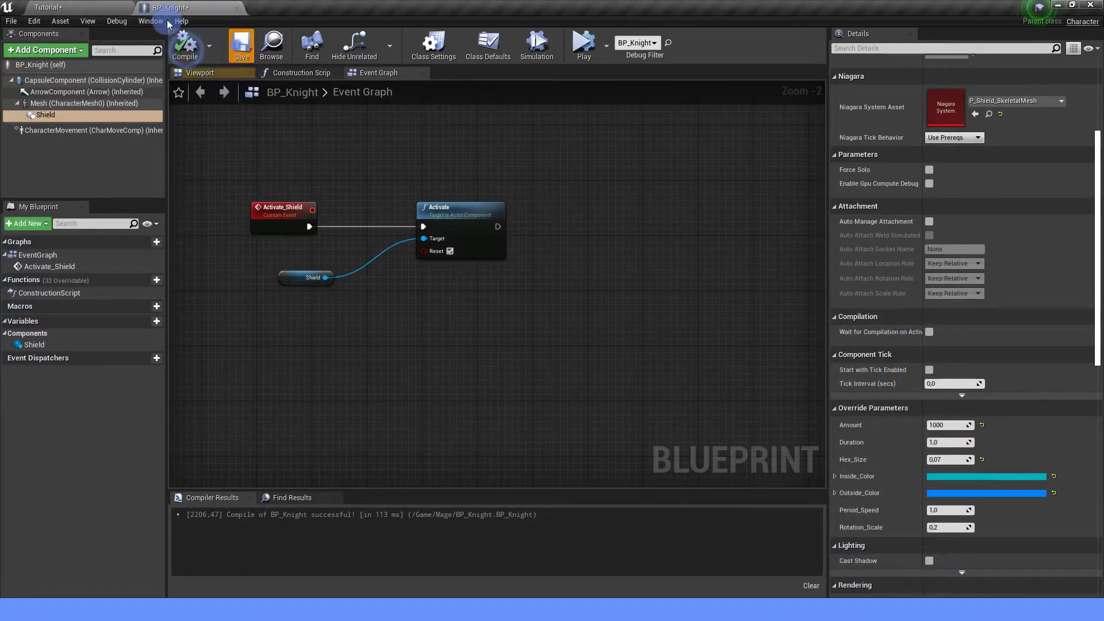
pyautogui.click(113, 6)
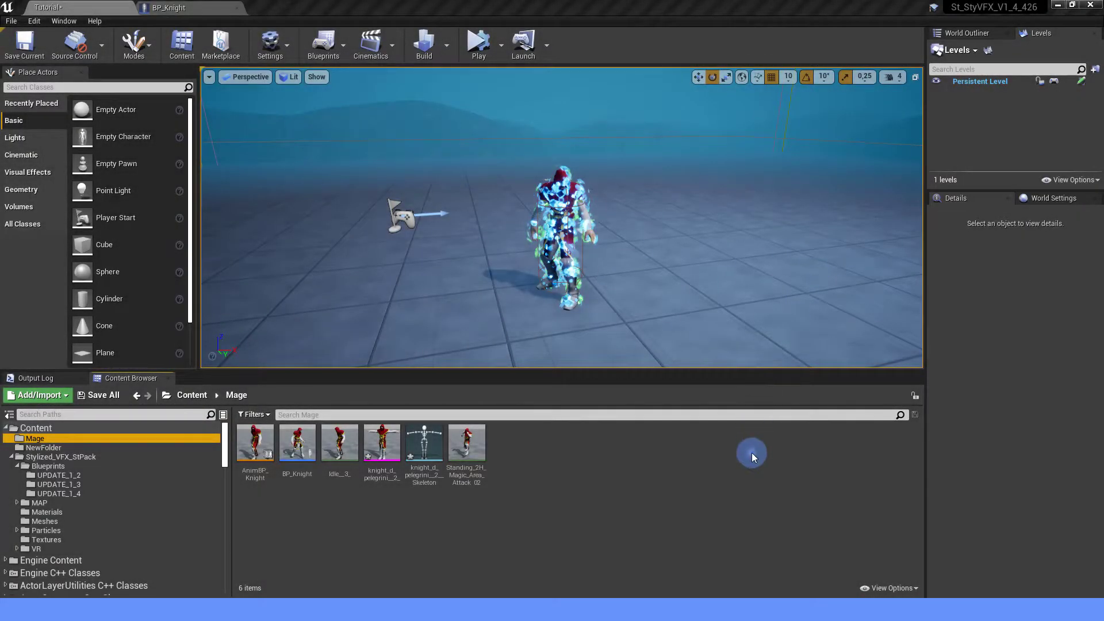
# Browse Stylized_VFX_StPack Blueprints folders UPDATE_1_3, then UPDATE_1_2 to list its 14 assets
pyautogui.click(754, 456)
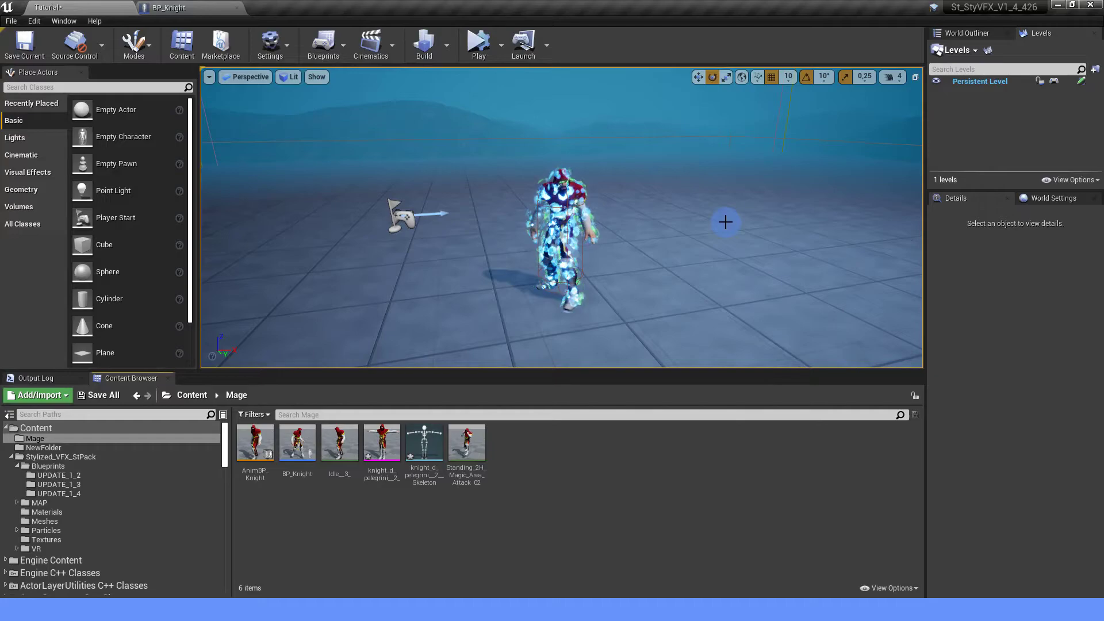
pyautogui.scroll(-3, 725, 222)
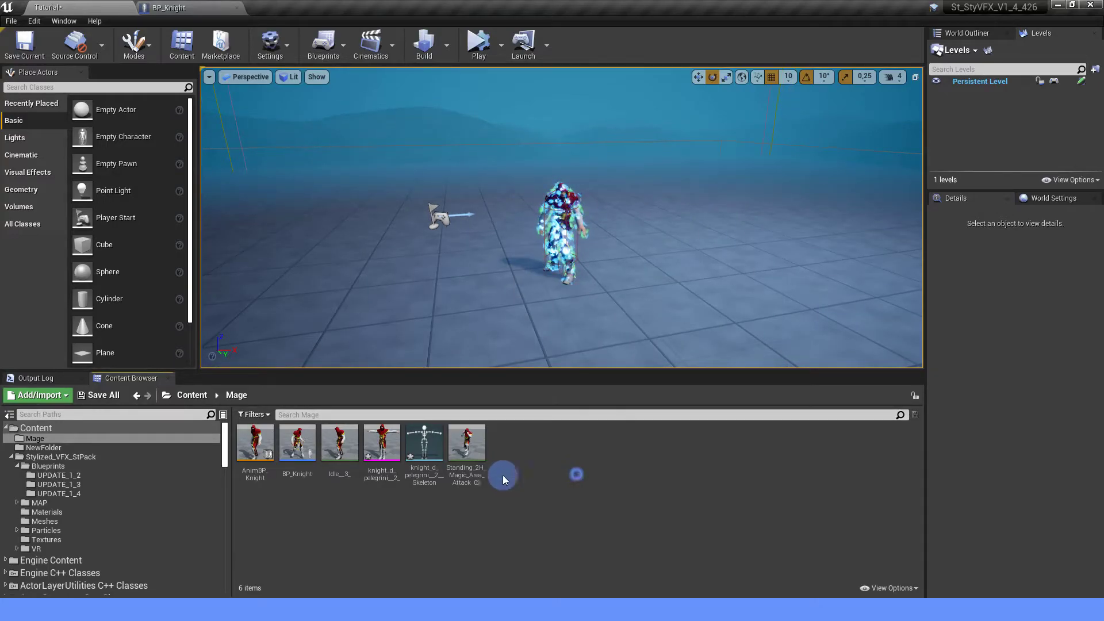
pyautogui.click(58, 484)
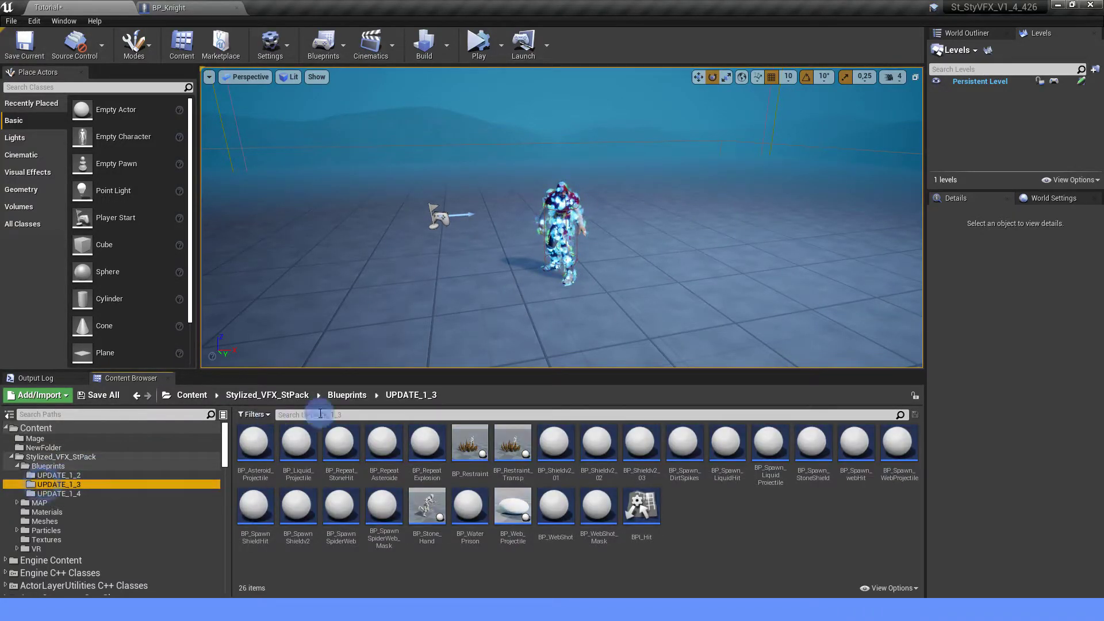
pyautogui.moveTo(508, 284)
pyautogui.mouseDown(button='right')
pyautogui.moveTo(541, 273)
pyautogui.moveTo(541, 305)
pyautogui.mouseUp(button='right')
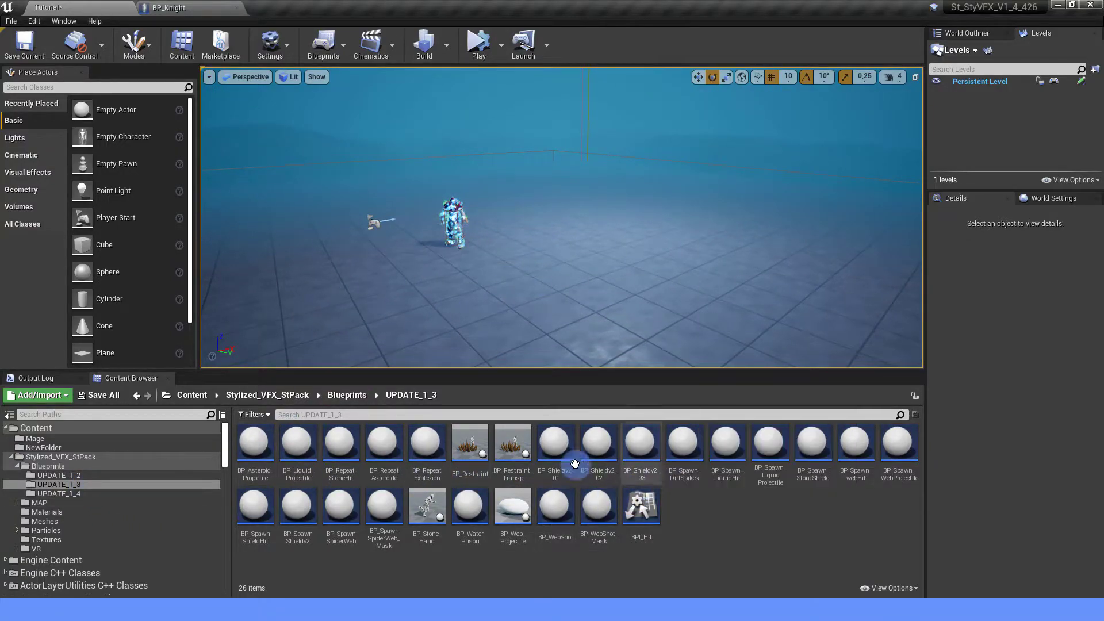
pyautogui.click(89, 476)
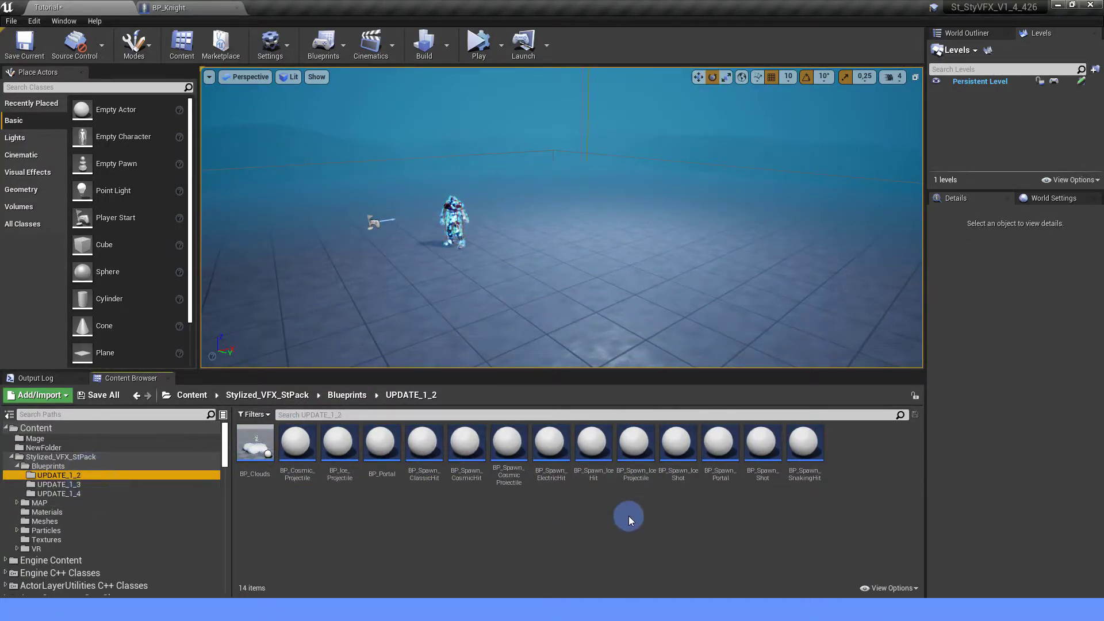
# Place and aim the ice projectile spawner, playtest the ice casting, then open BP_Spawn_IceProjectile
pyautogui.moveTo(635, 446)
pyautogui.mouseDown()
pyautogui.moveTo(618, 335)
pyautogui.moveTo(608, 342)
pyautogui.mouseUp()
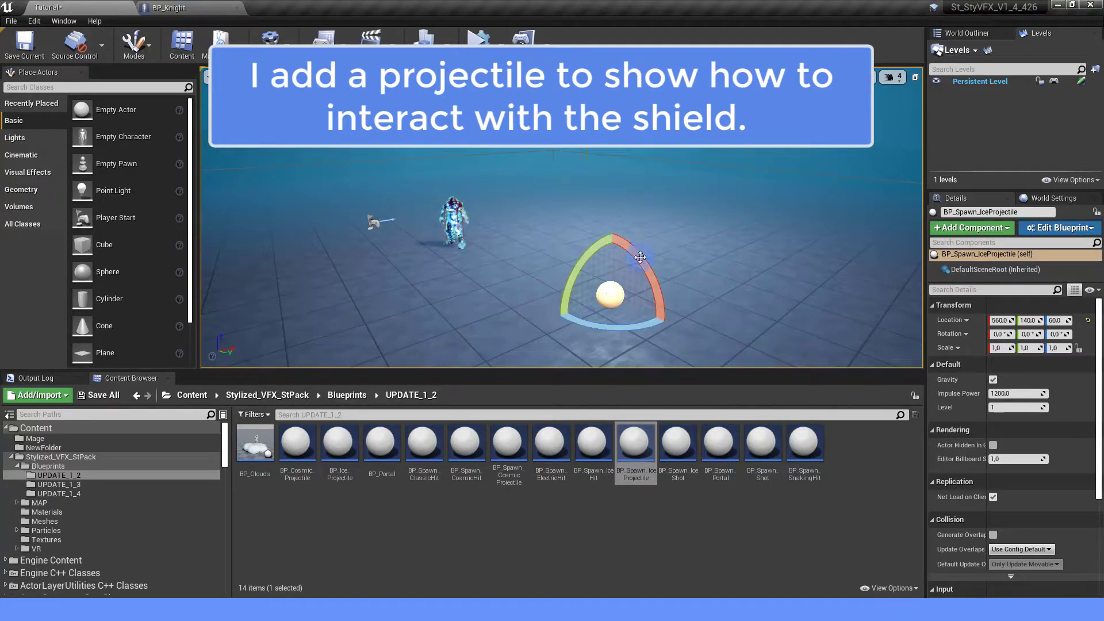
pyautogui.moveTo(580, 275); pyautogui.dragTo(568, 277)
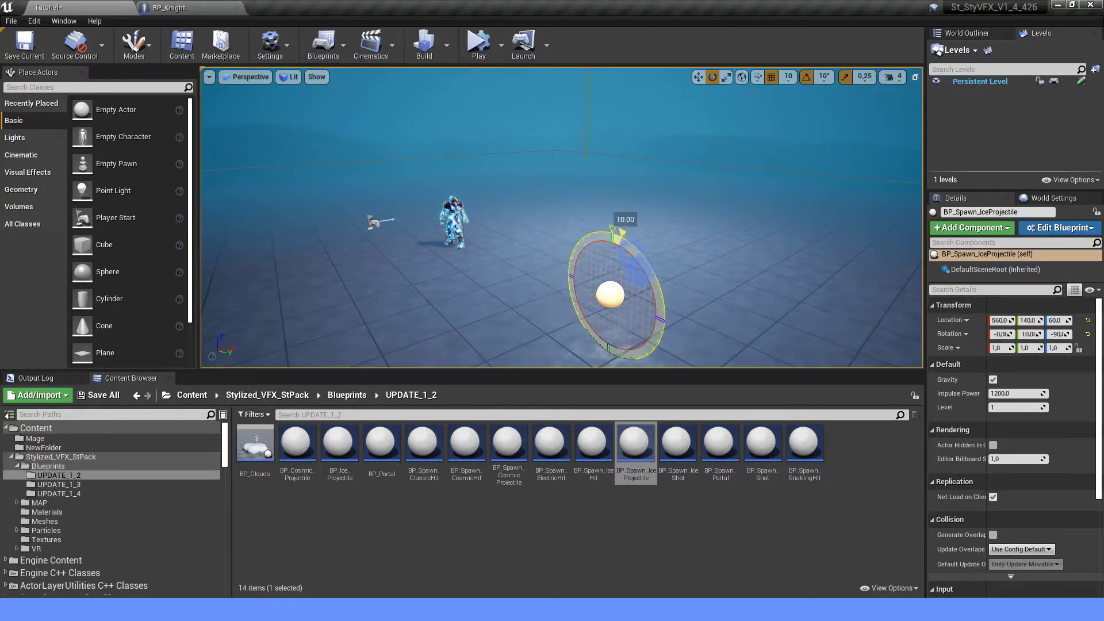
pyautogui.click(482, 55)
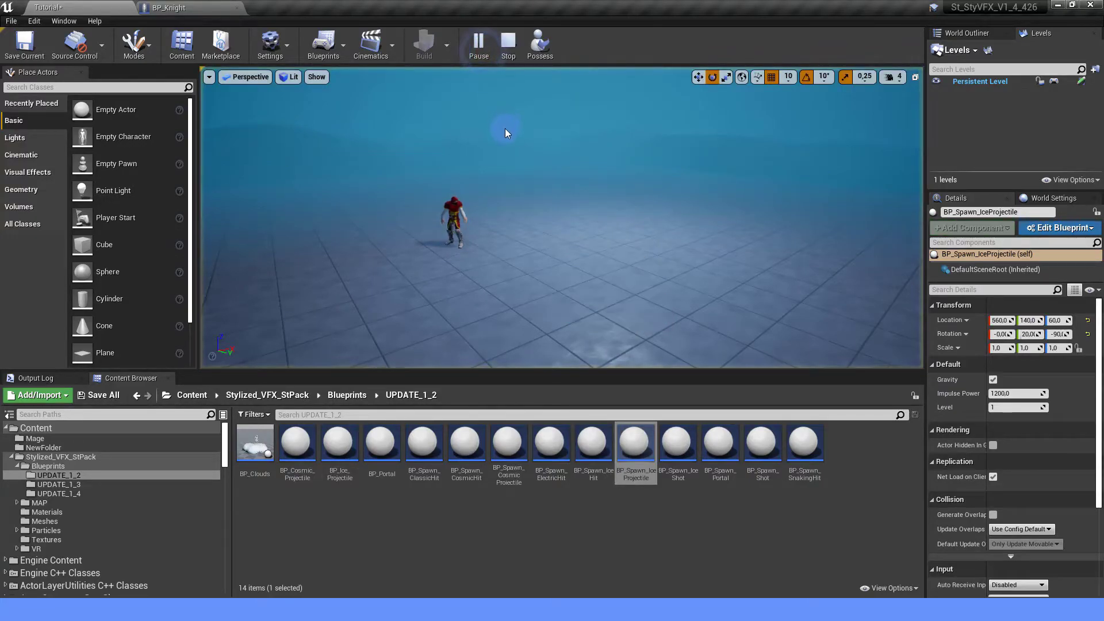
pyautogui.click(504, 127)
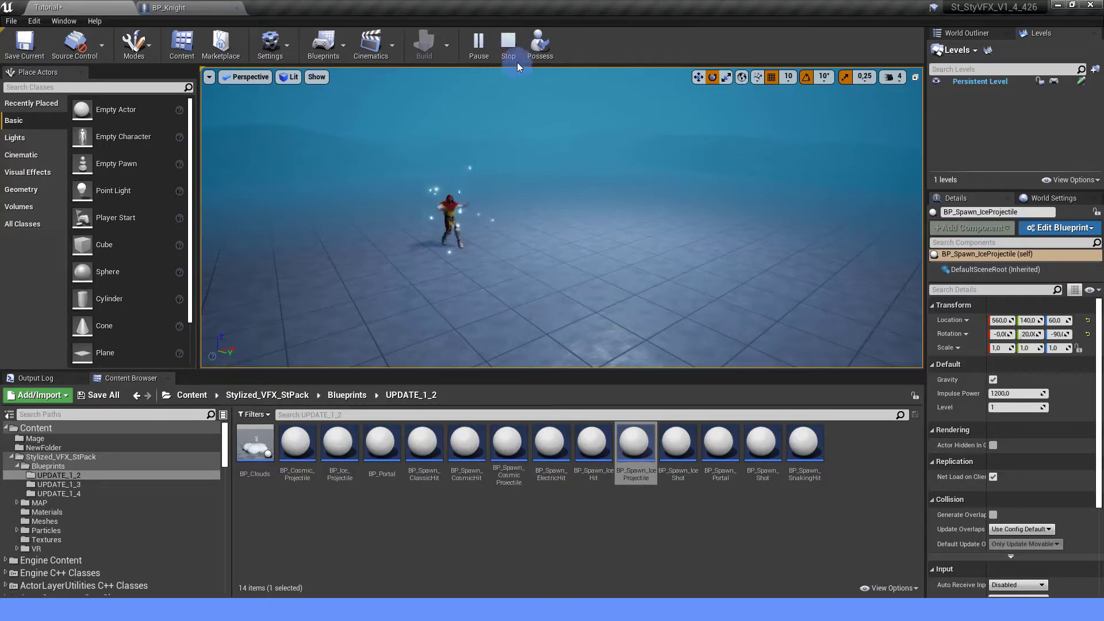
pyautogui.click(525, 131)
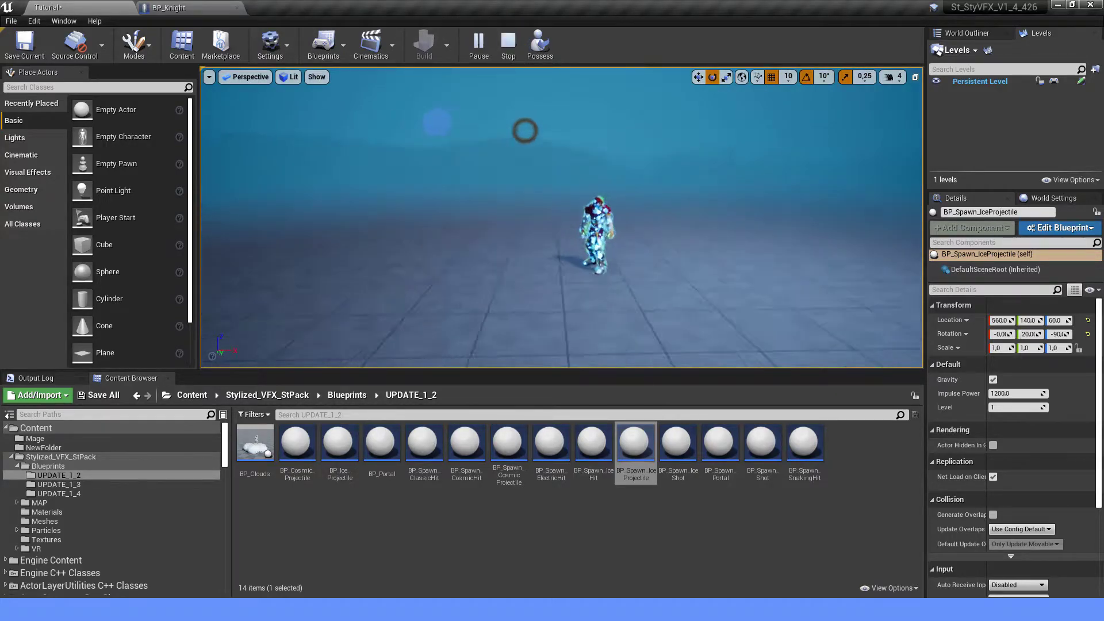
pyautogui.click(526, 131)
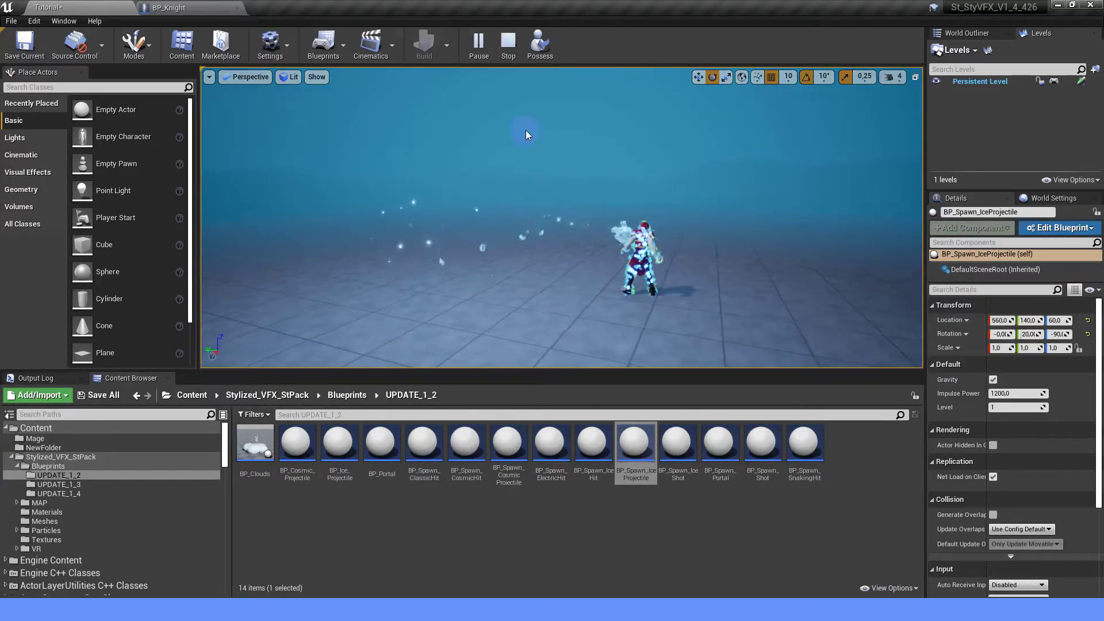
pyautogui.click(509, 45)
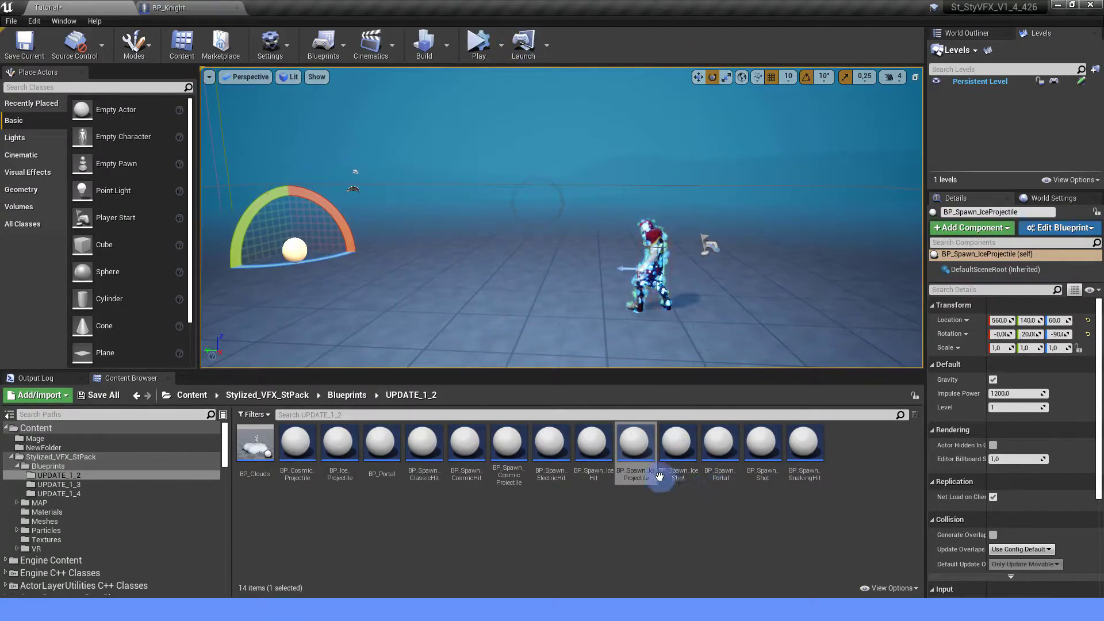
pyautogui.doubleClick(635, 455)
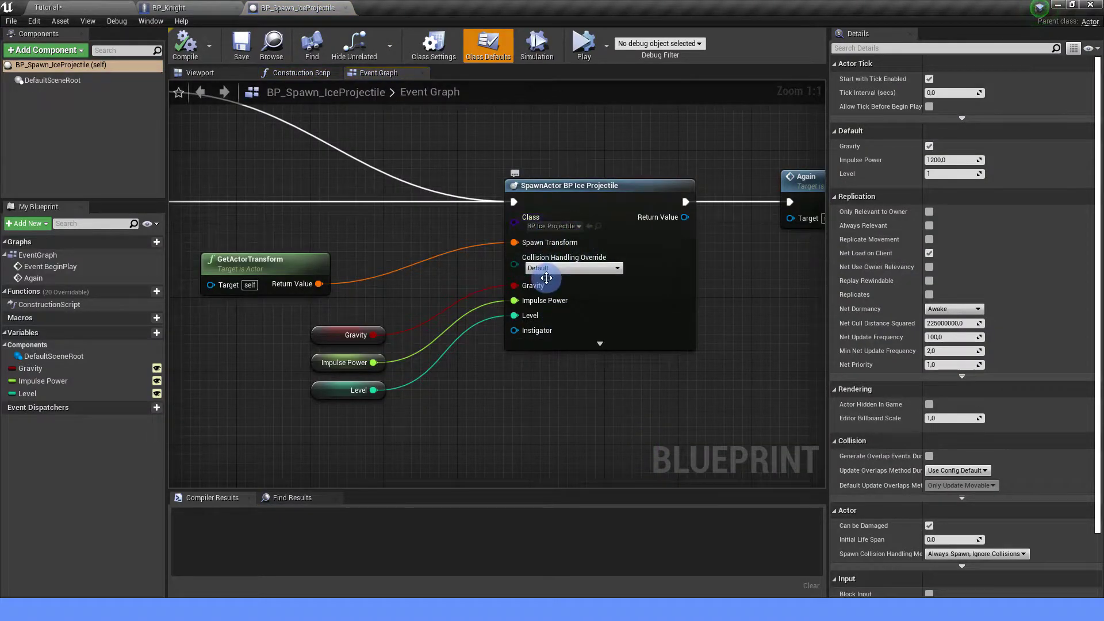
# Open BP_Ice_Projectile and pan its Event Graph to the Shield sections
pyautogui.scroll(-5, 546, 278)
pyautogui.scroll(5, 560, 271)
pyautogui.click(598, 226)
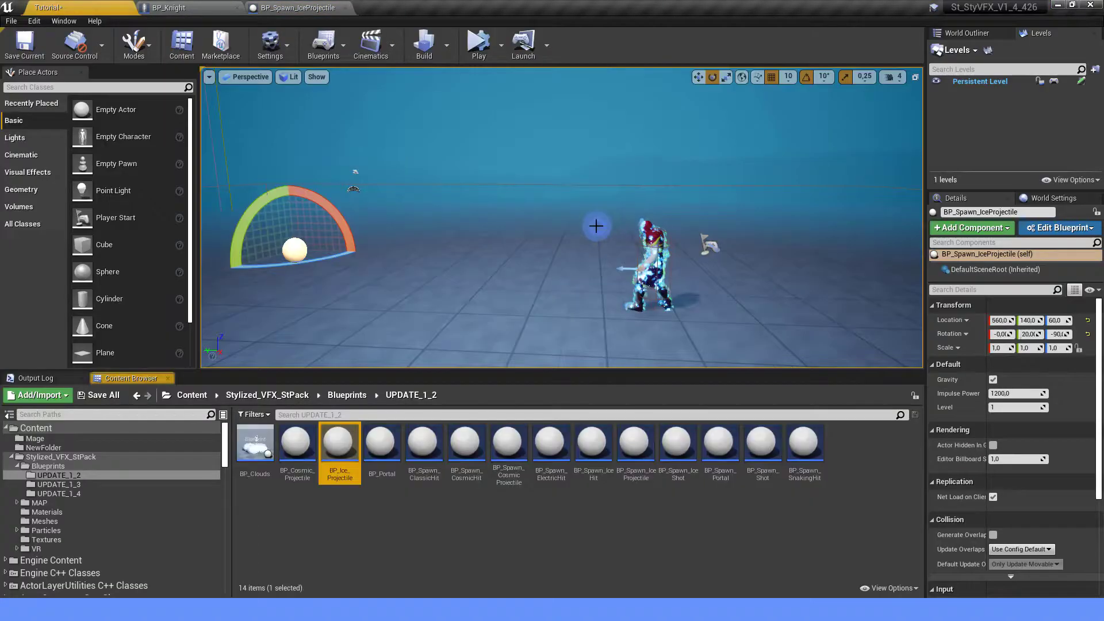
pyautogui.doubleClick(338, 442)
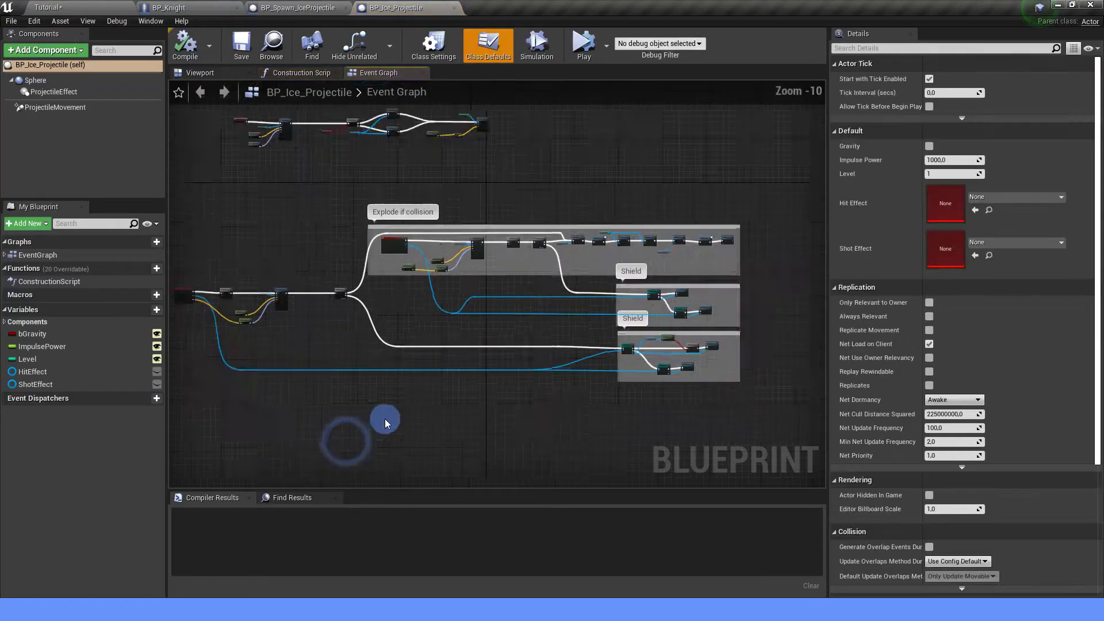
pyautogui.scroll(2, 410, 390)
pyautogui.moveTo(438, 375); pyautogui.dragTo(322, 393, button='right')
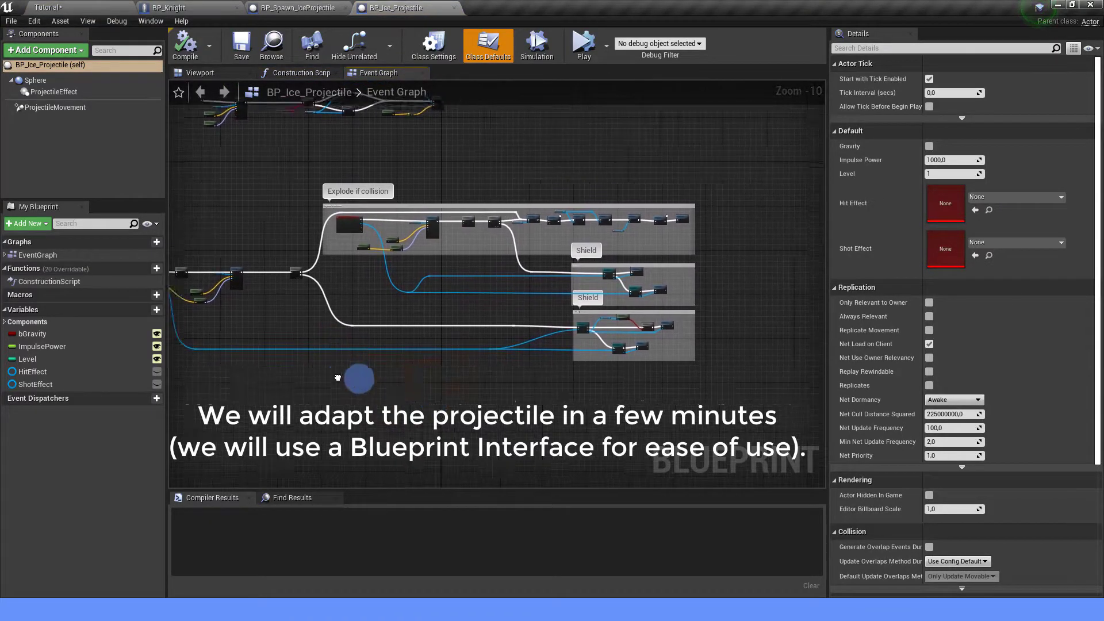
# Back in the level editor, select BP_Shield_SkMesh in the Blueprints folder
pyautogui.click(99, 5)
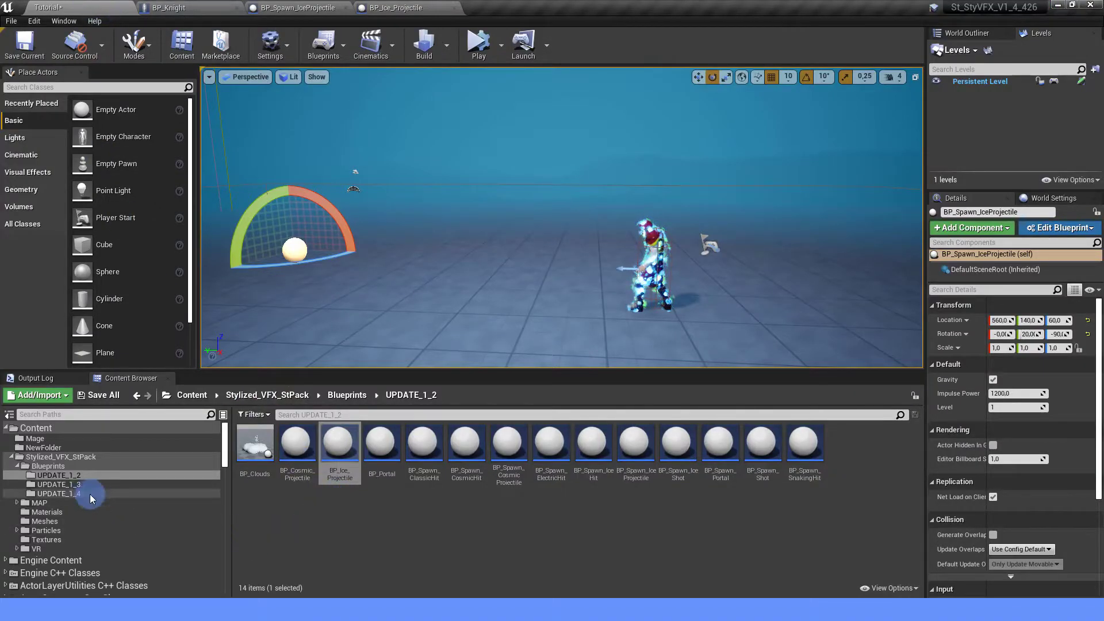
pyautogui.click(48, 466)
pyautogui.click(424, 506)
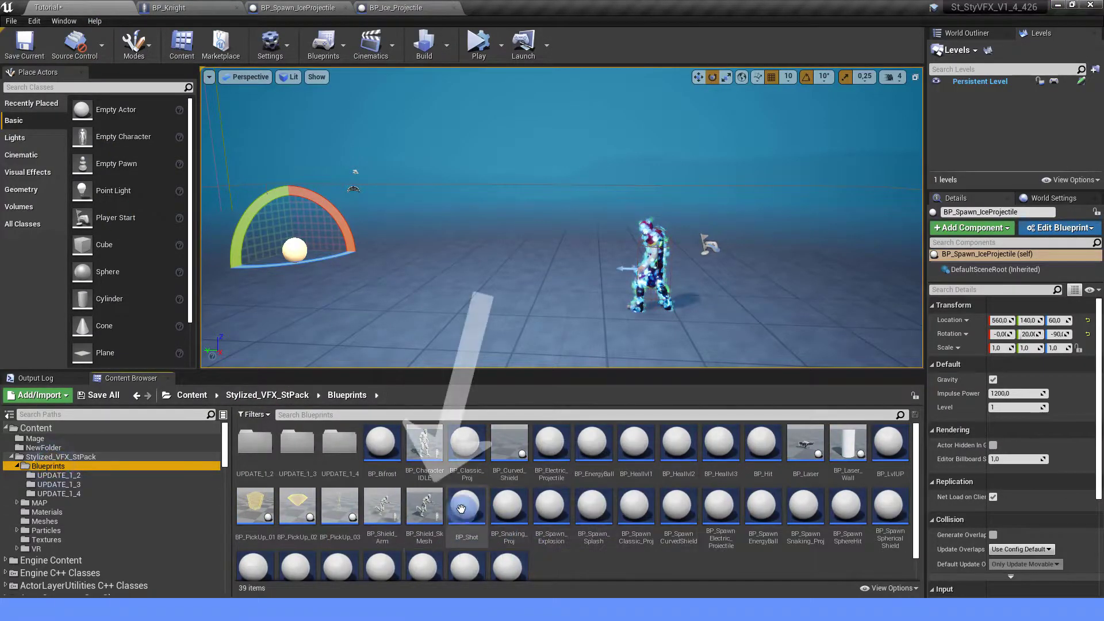
# Open BP_Shield_SkMesh, box-select its shield logic nodes, and switch to BP_Knight
pyautogui.doubleClick(424, 506)
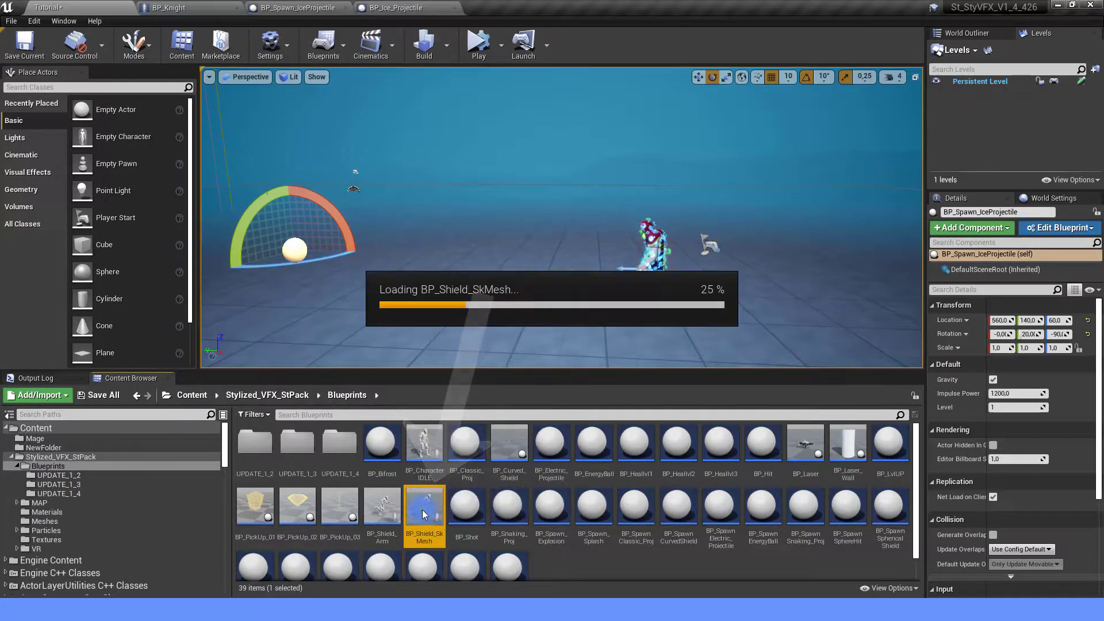
pyautogui.scroll(-1, 444, 458)
pyautogui.moveTo(214, 206); pyautogui.dragTo(661, 394)
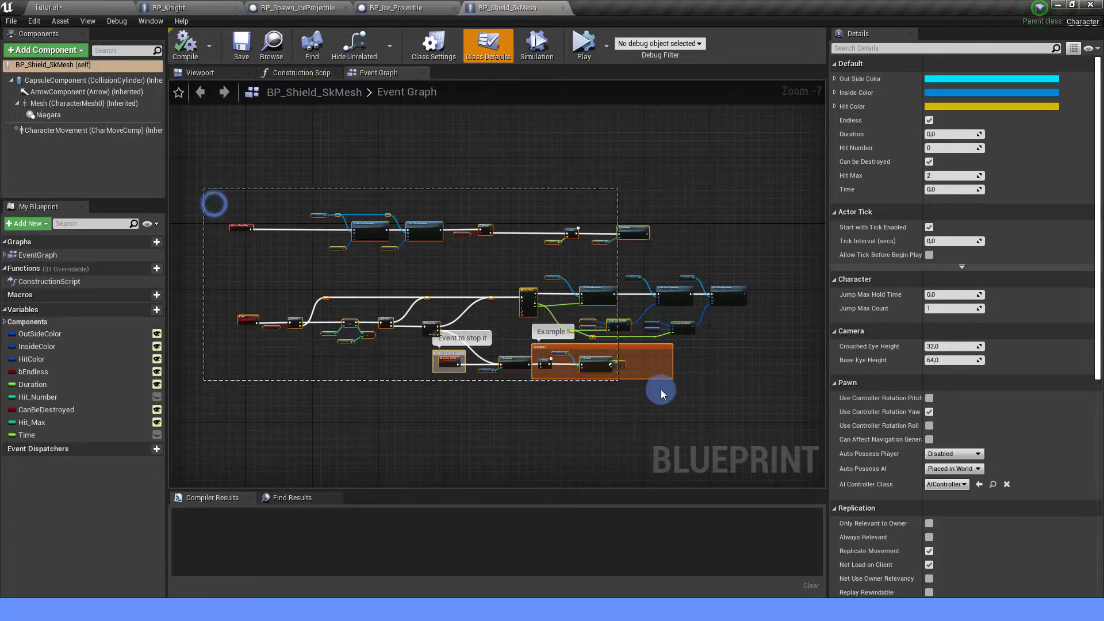
pyautogui.moveTo(738, 410); pyautogui.dragTo(745, 408)
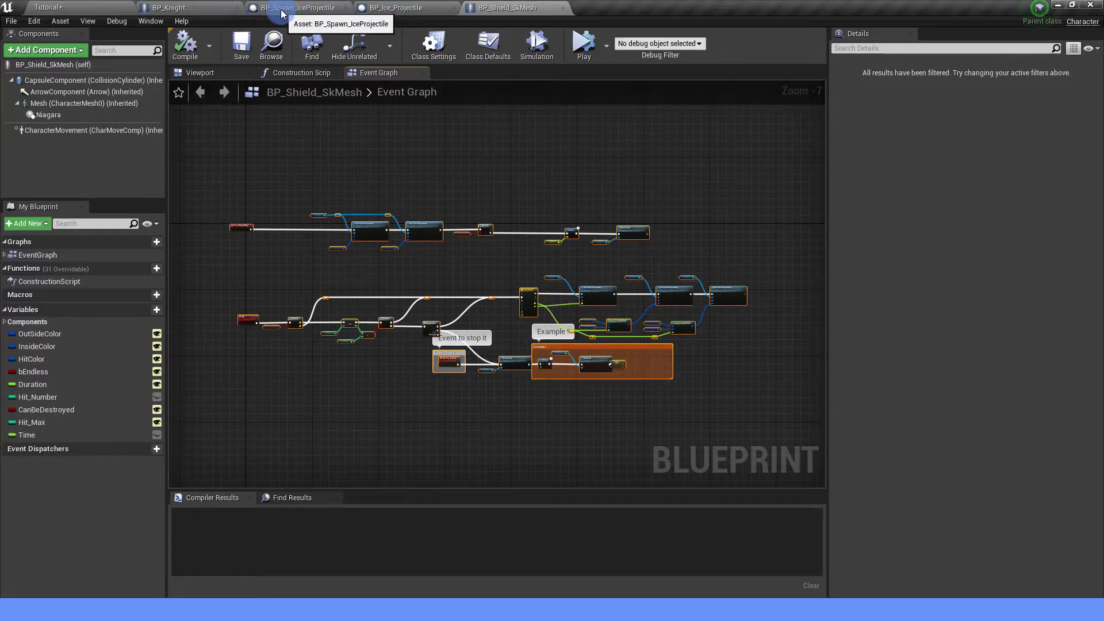
pyautogui.click(210, 10)
# Paste the copied shield nodes into BP_Knight's graph and move them to the right
pyautogui.scroll(-2, 413, 243)
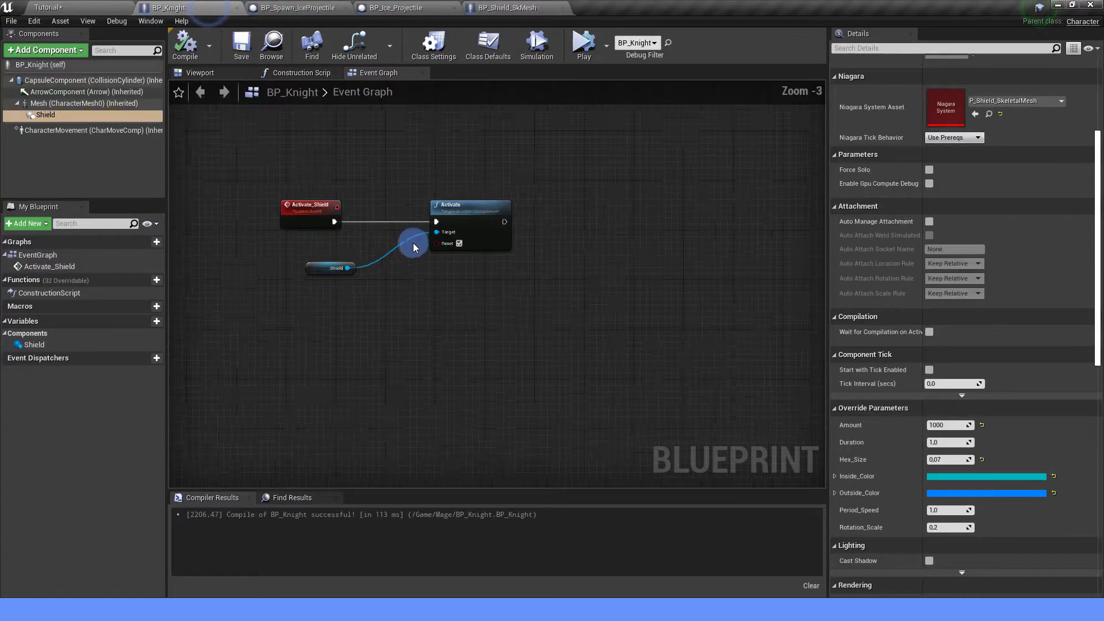
pyautogui.moveTo(413, 243); pyautogui.dragTo(429, 281, button='right')
pyautogui.hotkey('ctrl', 'v')
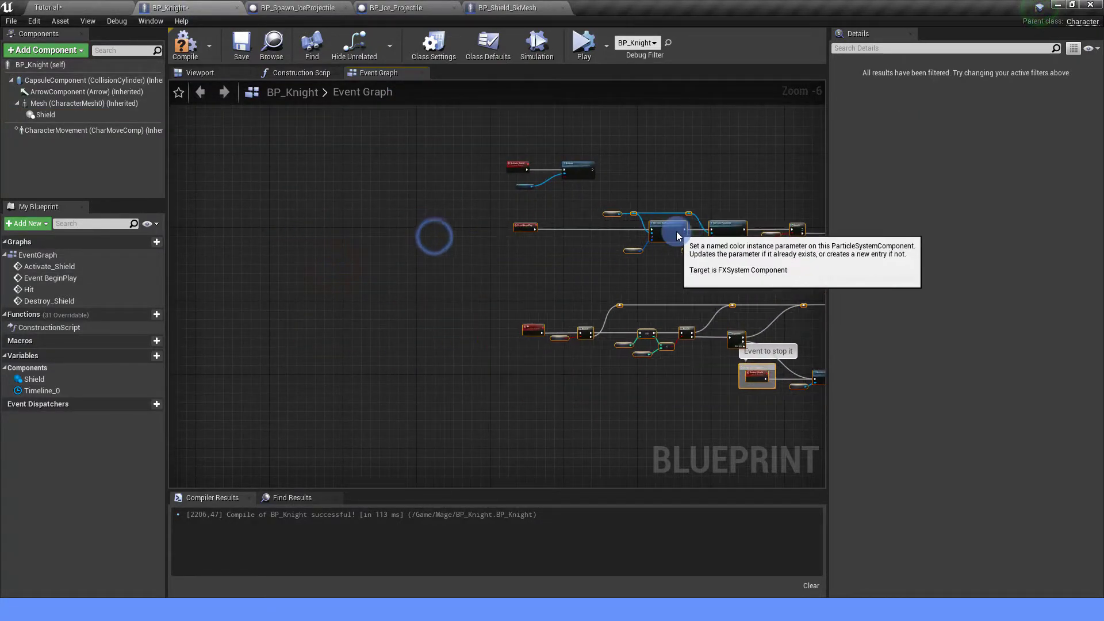
pyautogui.moveTo(425, 243); pyautogui.dragTo(647, 236)
pyautogui.click(534, 269)
# Delete the pasted Event BeginPlay node from BP_Knight's graph
pyautogui.scroll(4, 533, 268)
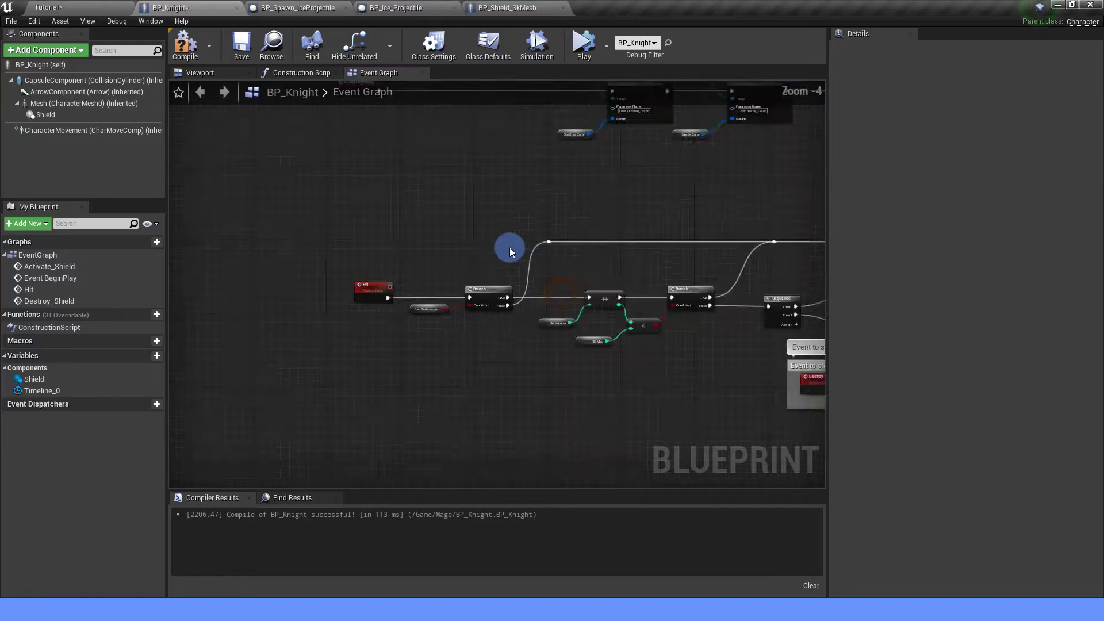
pyautogui.moveTo(414, 280)
pyautogui.mouseDown(button='right')
pyautogui.moveTo(456, 298)
pyautogui.moveTo(388, 331)
pyautogui.mouseUp(button='right')
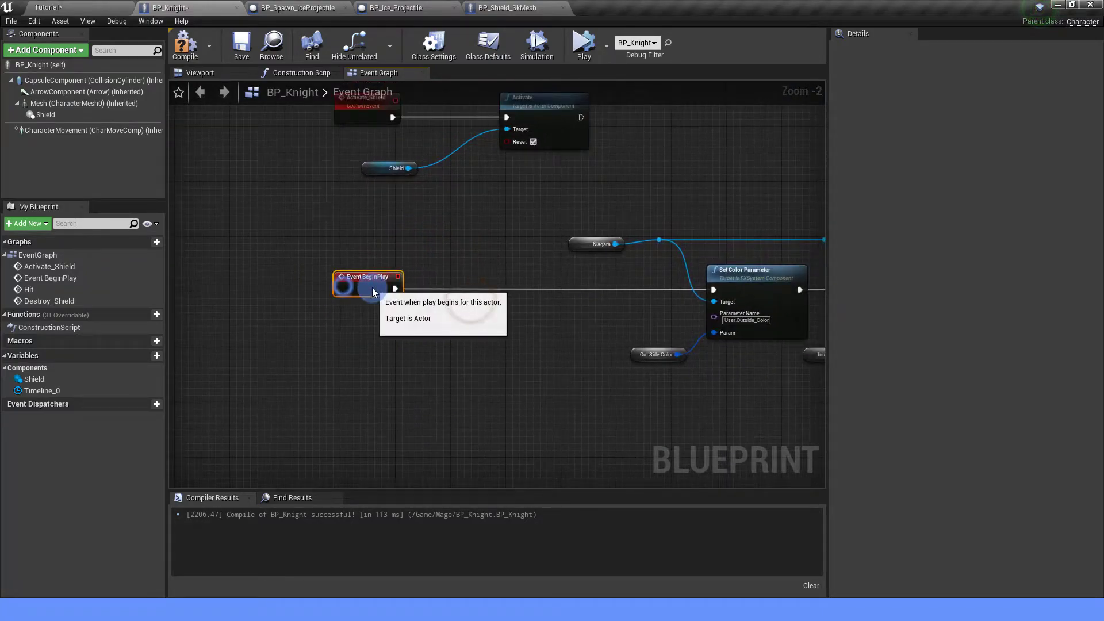
pyautogui.scroll(-1, 371, 287)
pyautogui.moveTo(555, 314)
pyautogui.mouseDown(button='right')
pyautogui.moveTo(301, 297)
pyautogui.moveTo(371, 337)
pyautogui.mouseUp(button='right')
pyautogui.click(344, 255)
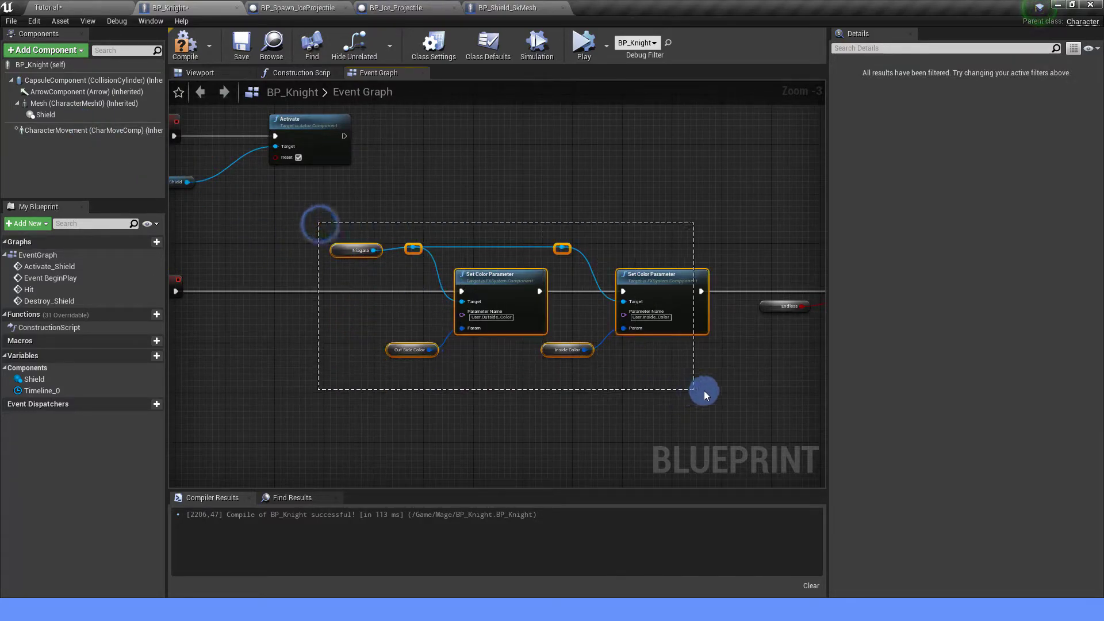
pyautogui.moveTo(425, 361); pyautogui.dragTo(684, 351, button='right')
pyautogui.click(402, 282)
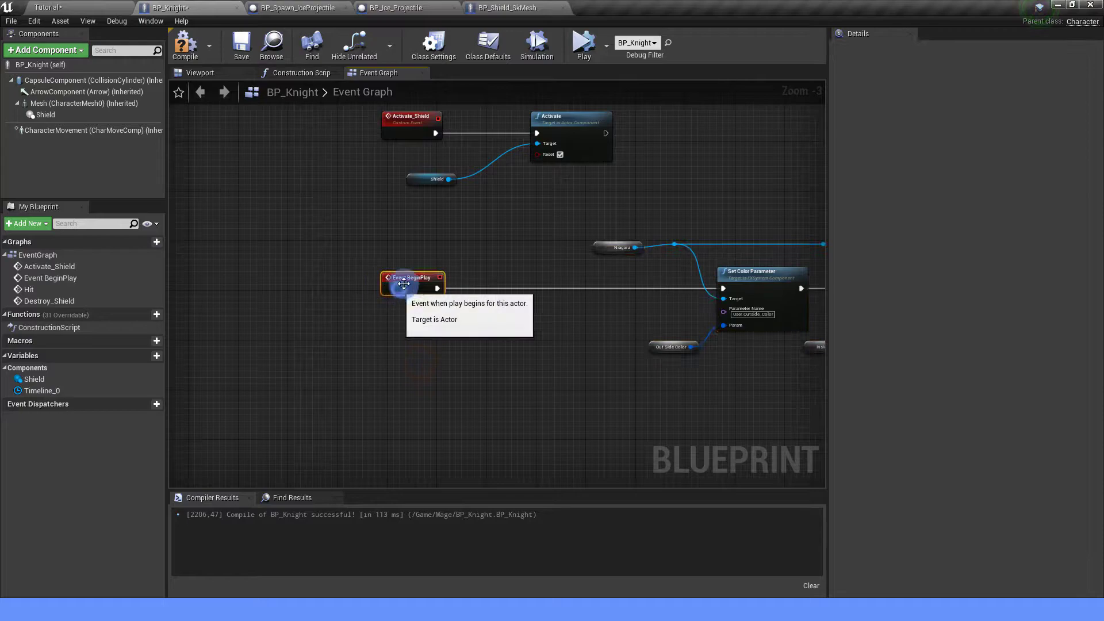
pyautogui.press('Delete')
# Chain Activate into Set Color Parameter and drop Shield in place of the top Niagara reference
pyautogui.moveTo(394, 287); pyautogui.dragTo(449, 334, button='right')
pyautogui.scroll(-2, 437, 334)
pyautogui.scroll(2, 429, 307)
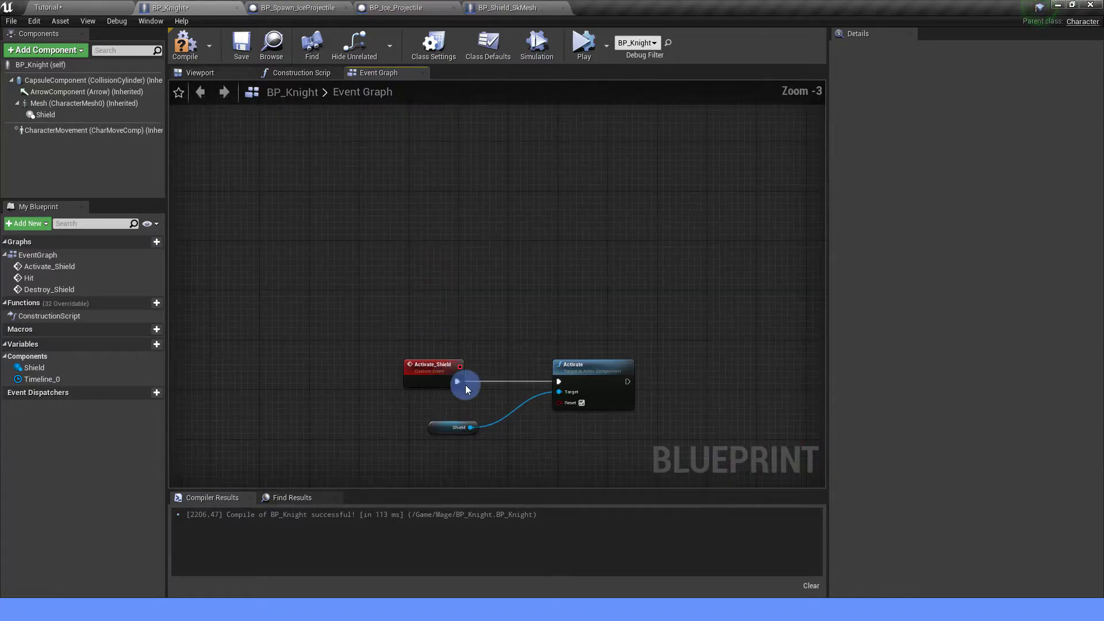
pyautogui.moveTo(464, 384); pyautogui.dragTo(411, 212, button='right')
pyautogui.moveTo(351, 165); pyautogui.dragTo(529, 248)
pyautogui.moveTo(525, 195); pyautogui.dragTo(500, 351)
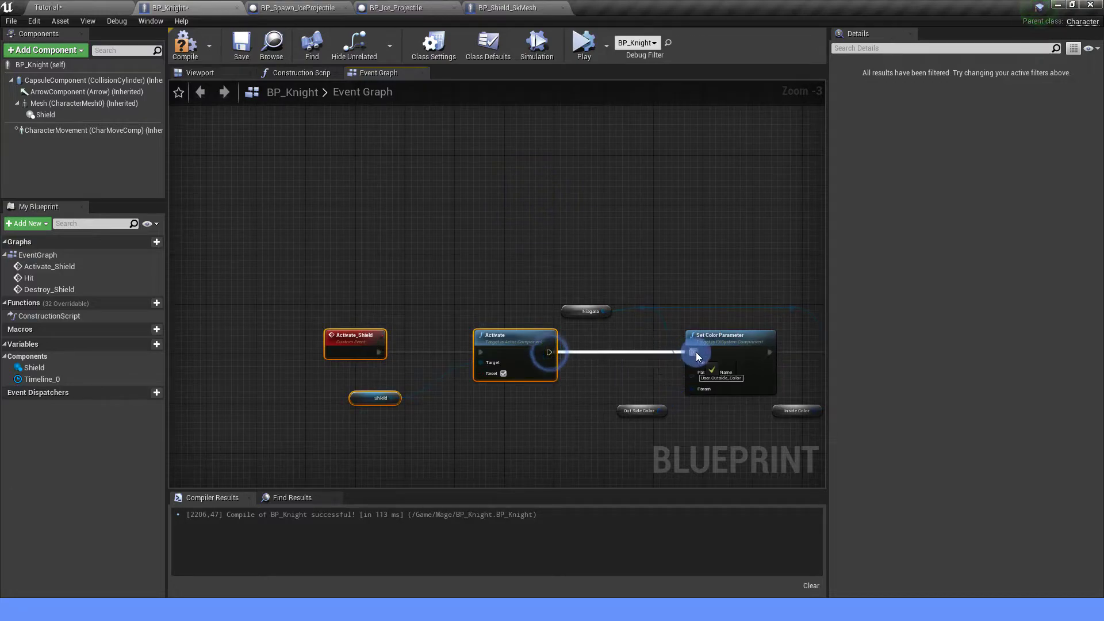
pyautogui.moveTo(695, 355); pyautogui.dragTo(693, 353)
pyautogui.moveTo(615, 377); pyautogui.dragTo(553, 285, button='right')
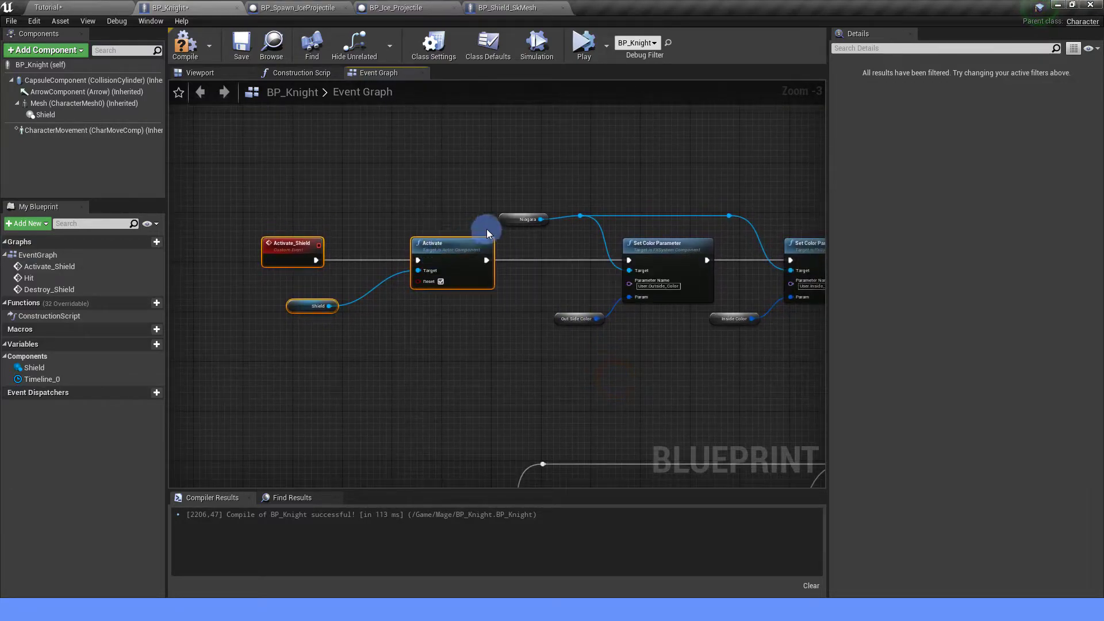
pyautogui.moveTo(46, 115); pyautogui.dragTo(490, 206)
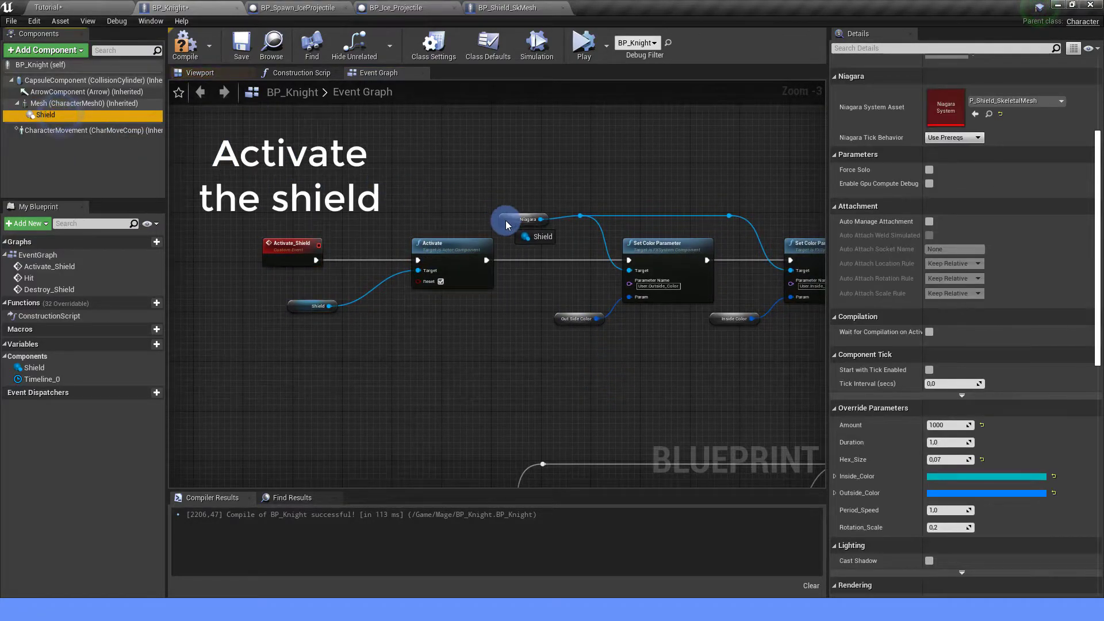
# Connect Shield to the Niagara getter and create OutSideColor and InsideColor variables
pyautogui.moveTo(50, 120); pyautogui.dragTo(504, 239)
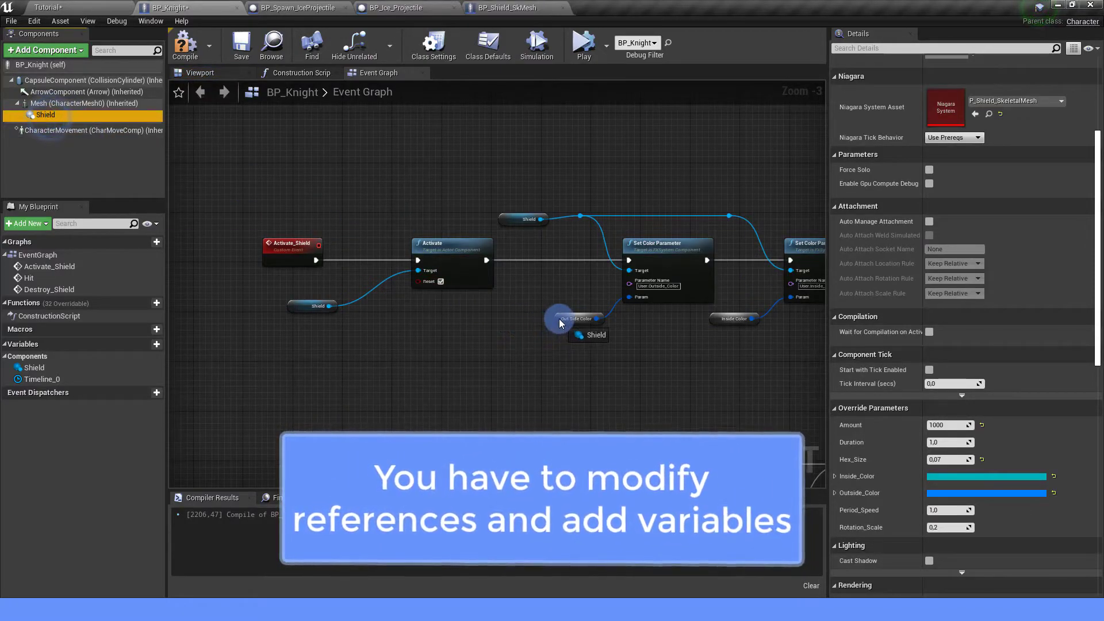
pyautogui.rightClick(565, 318)
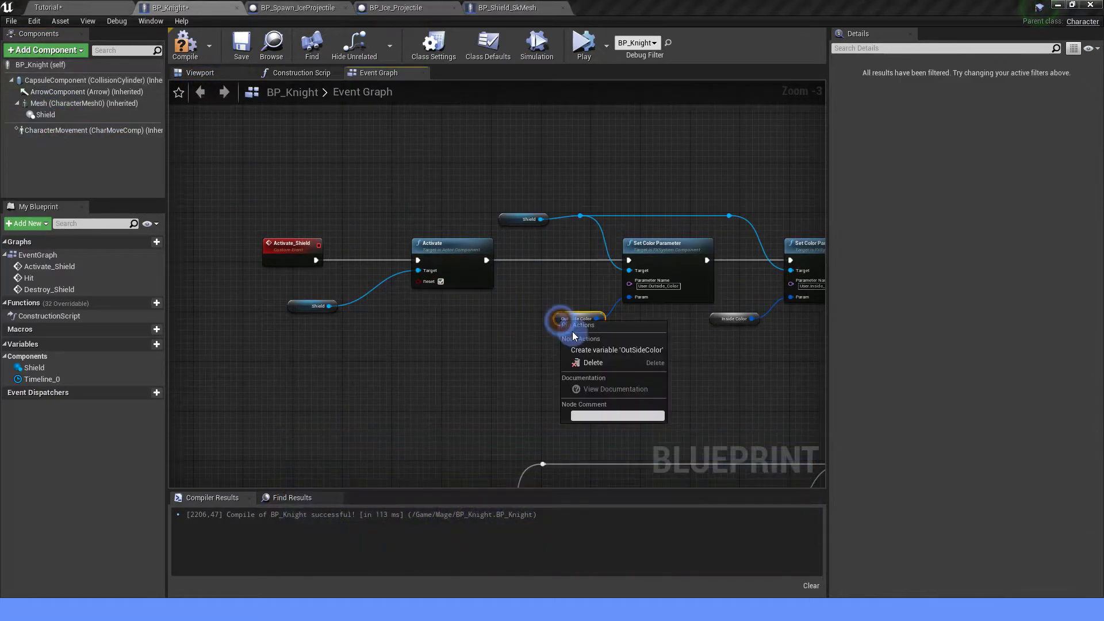
pyautogui.click(608, 353)
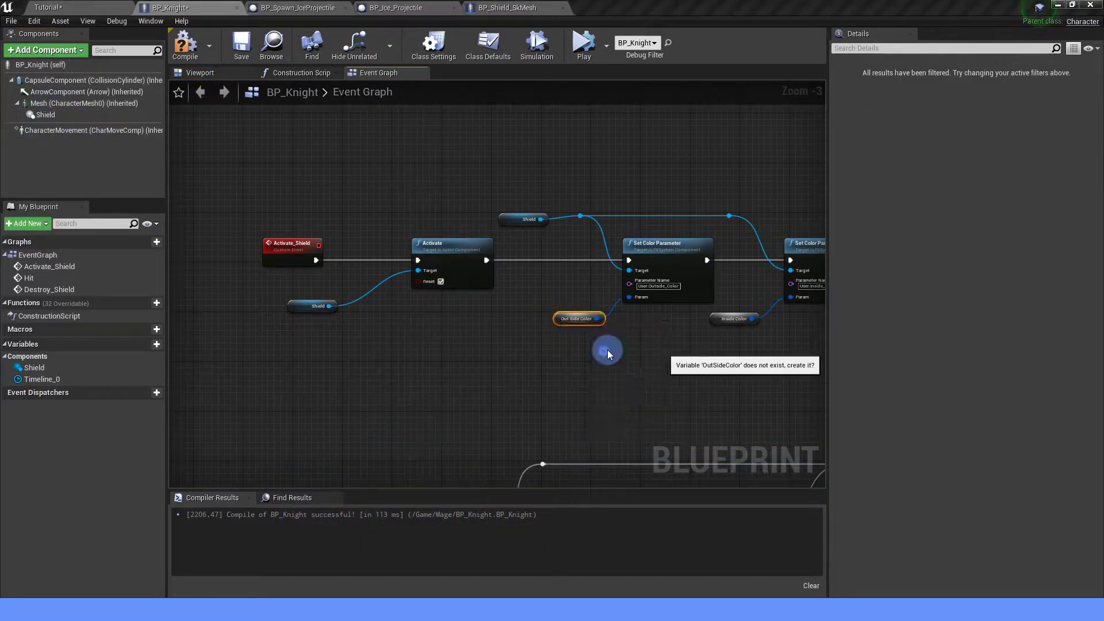
pyautogui.rightClick(719, 320)
pyautogui.click(741, 346)
# Create bEndless and Duration variables, and feed Shield into Deactivate's target
pyautogui.moveTo(729, 369); pyautogui.dragTo(495, 327, button='right')
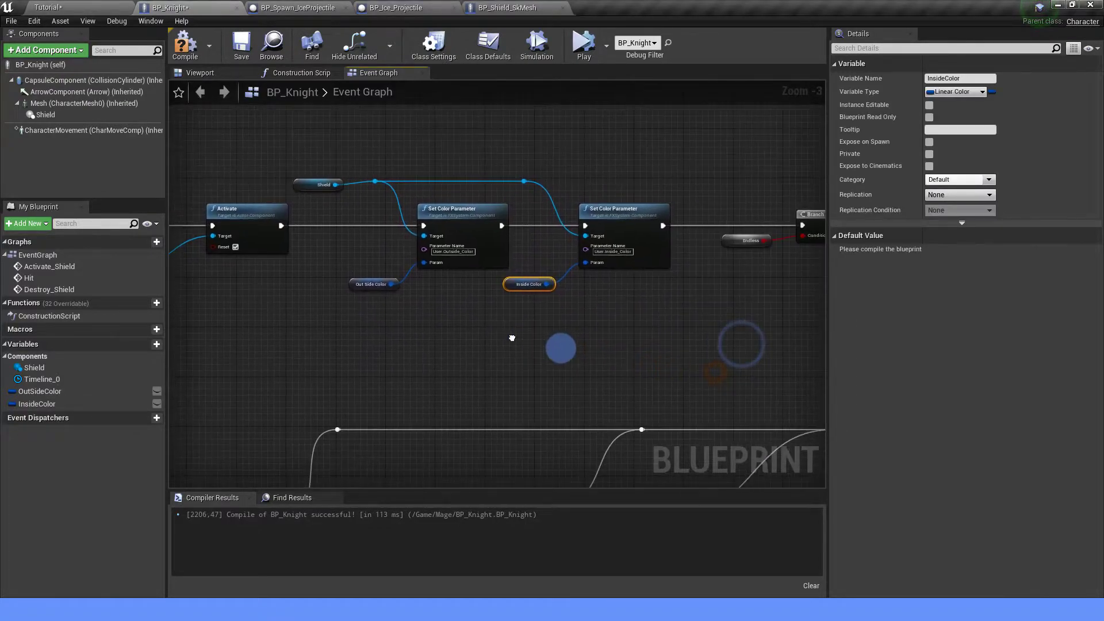
pyautogui.moveTo(581, 314); pyautogui.dragTo(418, 262, button='right')
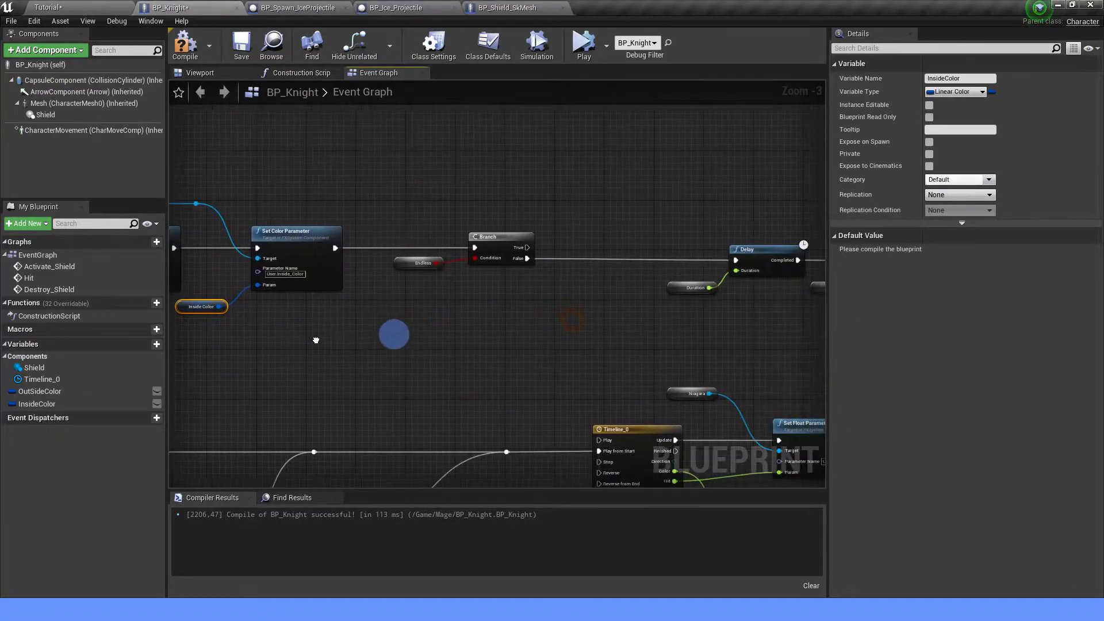
pyautogui.rightClick(402, 266)
pyautogui.click(428, 291)
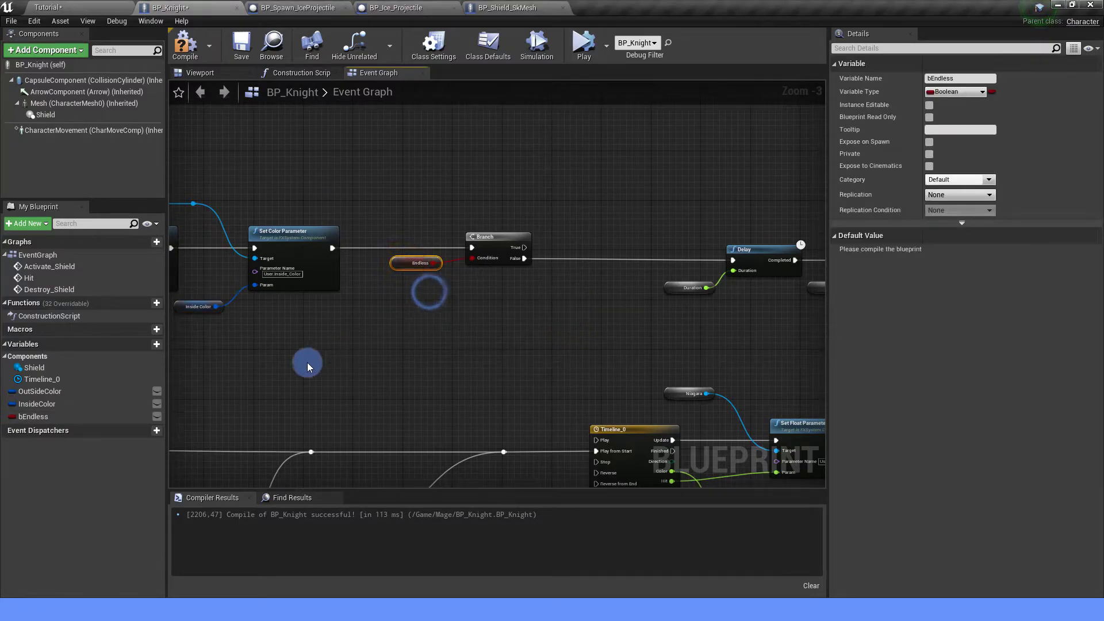
pyautogui.click(83, 416)
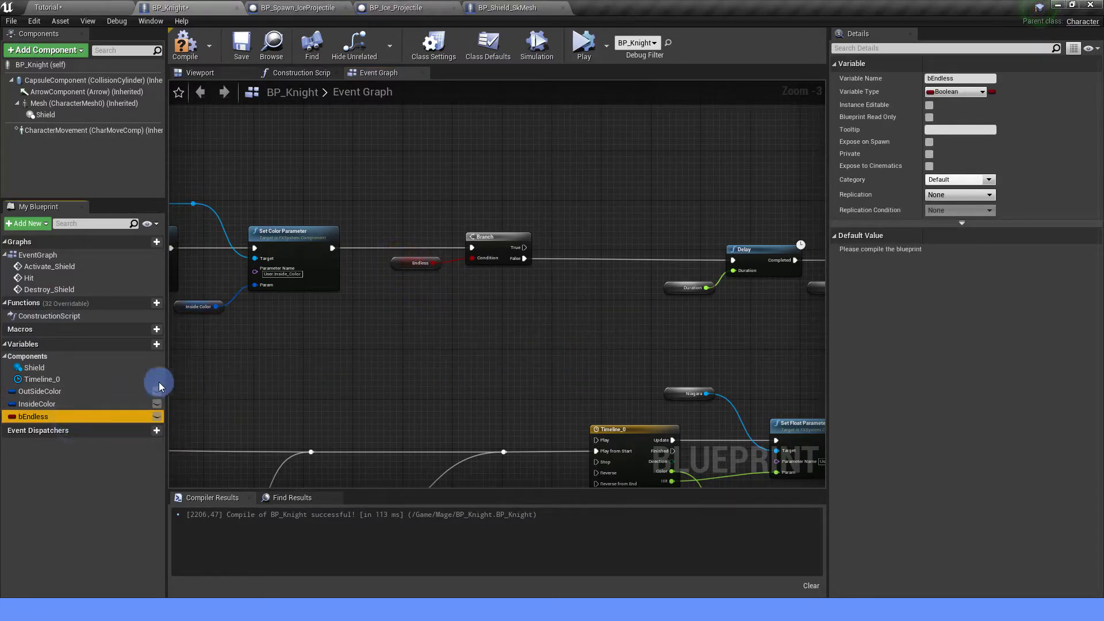
pyautogui.moveTo(404, 355); pyautogui.dragTo(216, 339, button='right')
pyautogui.rightClick(375, 296)
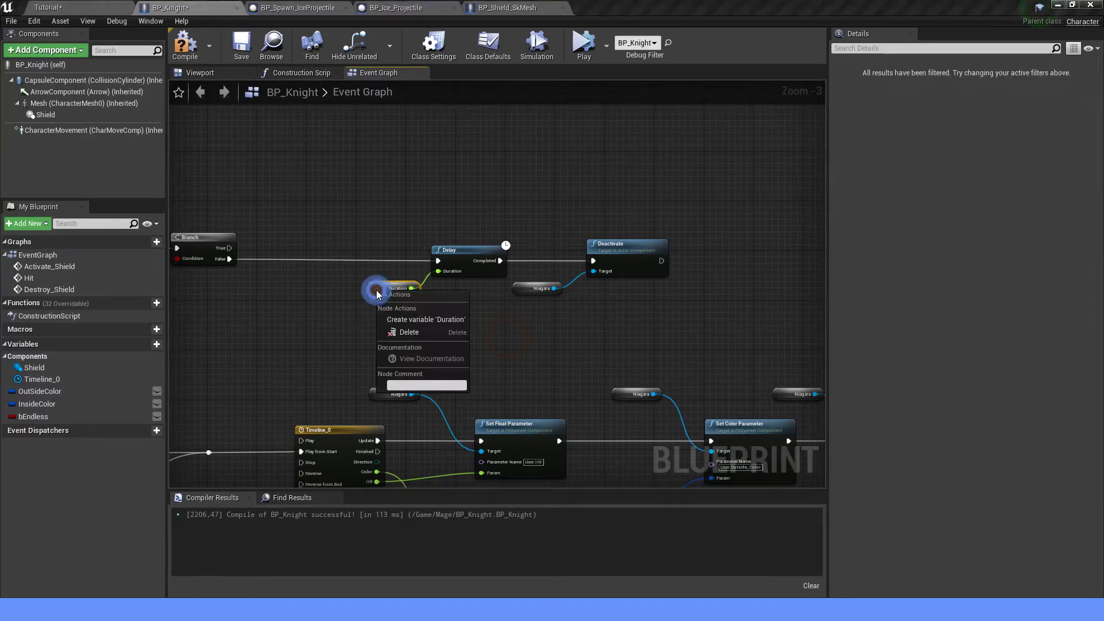
pyautogui.click(392, 320)
pyautogui.moveTo(439, 365); pyautogui.dragTo(363, 323, button='right')
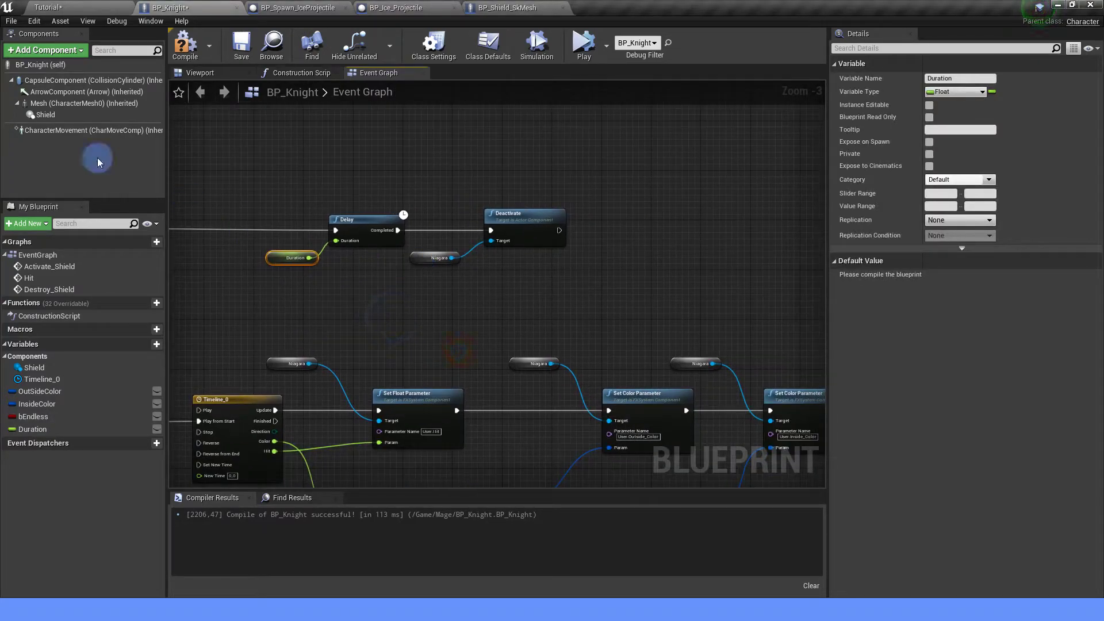
pyautogui.moveTo(57, 115); pyautogui.dragTo(423, 257)
# Promote the Can Bedestroyed pin at the Hit event's Branch to a CanBedestroyed Boolean variable
pyautogui.scroll(-2, 390, 312)
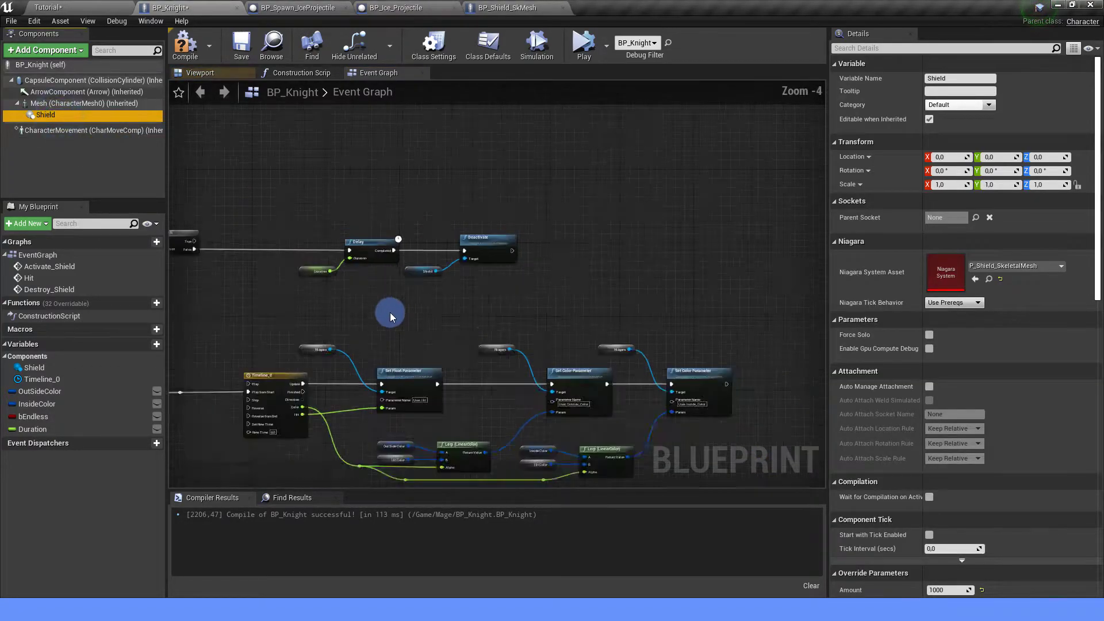
pyautogui.moveTo(334, 299); pyautogui.dragTo(665, 209, button='right')
pyautogui.scroll(2, 608, 316)
pyautogui.scroll(1, 454, 328)
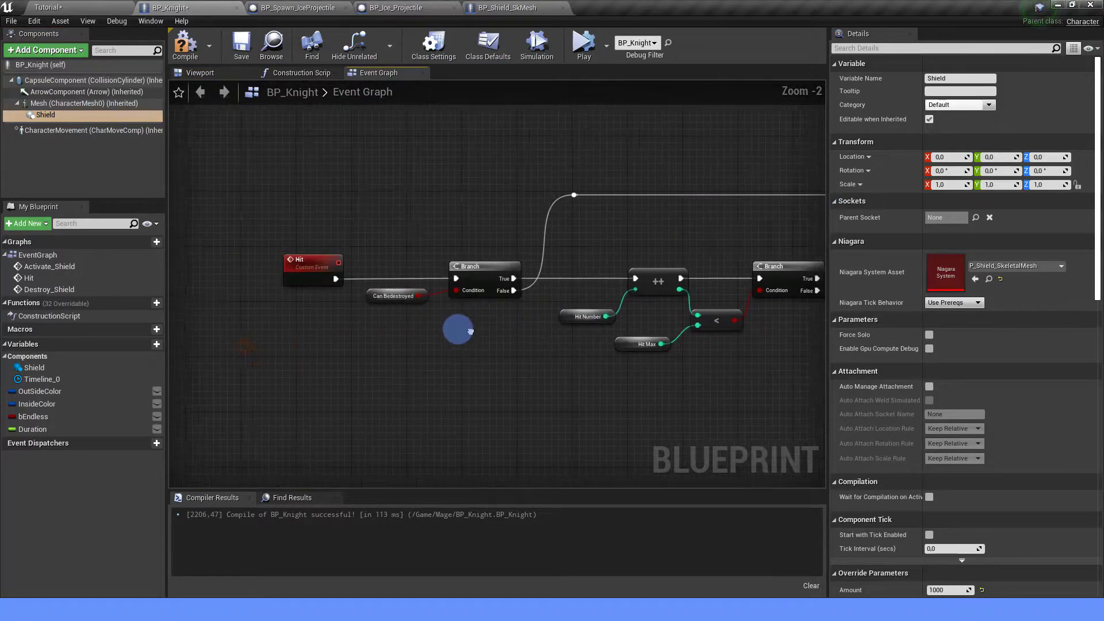
pyautogui.scroll(1, 449, 316)
pyautogui.moveTo(454, 326); pyautogui.dragTo(328, 327, button='right')
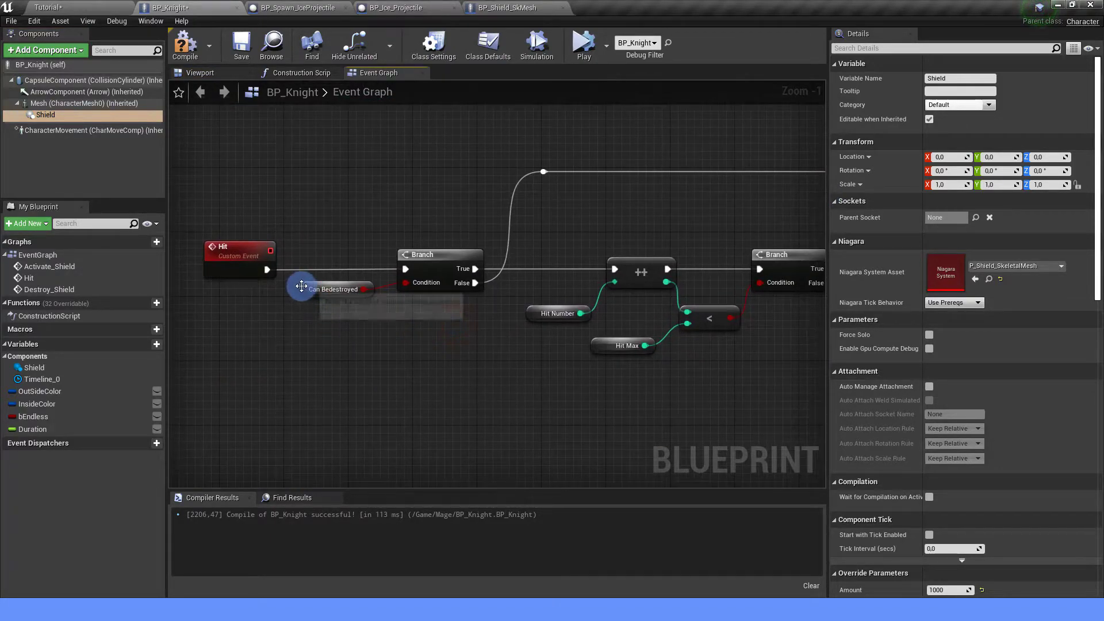
pyautogui.click(302, 286)
pyautogui.rightClick(303, 285)
pyautogui.click(340, 315)
# Create Hit_Number and Hit_Max integer variables from the Hit Number and Hit Max pins
pyautogui.moveTo(504, 376)
pyautogui.mouseDown(button='right')
pyautogui.moveTo(429, 356)
pyautogui.moveTo(377, 321)
pyautogui.mouseUp(button='right')
pyautogui.rightClick(386, 299)
pyautogui.click(435, 355)
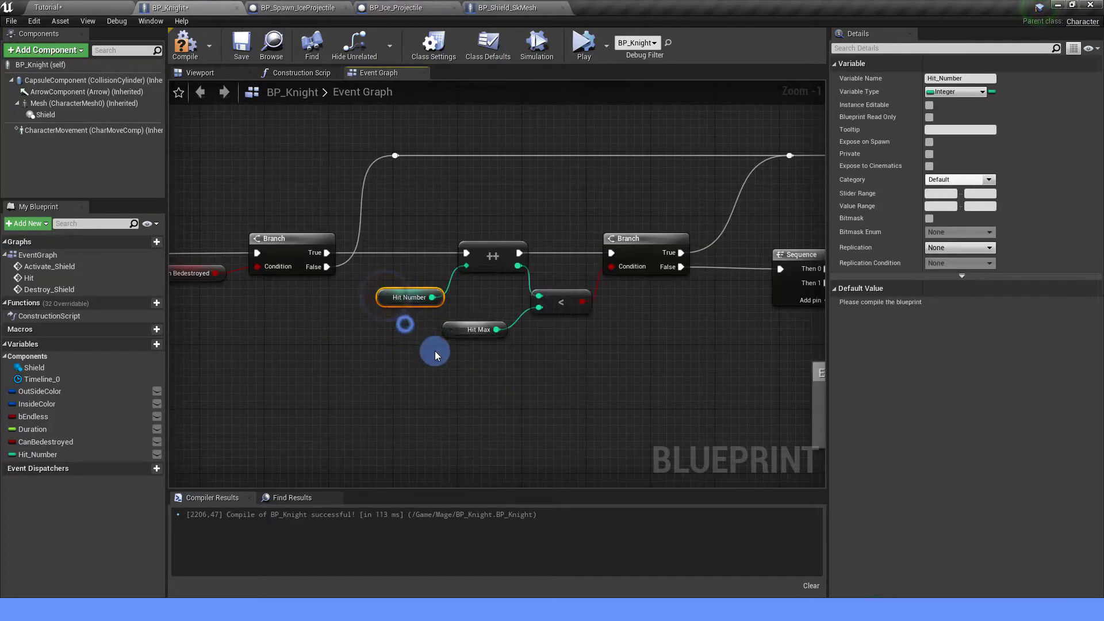
pyautogui.rightClick(462, 333)
pyautogui.click(486, 354)
# Replace Niagara references on Example Activate, Set Float Parameter and Set Color Parameter nodes with Shield
pyautogui.scroll(-1, 591, 368)
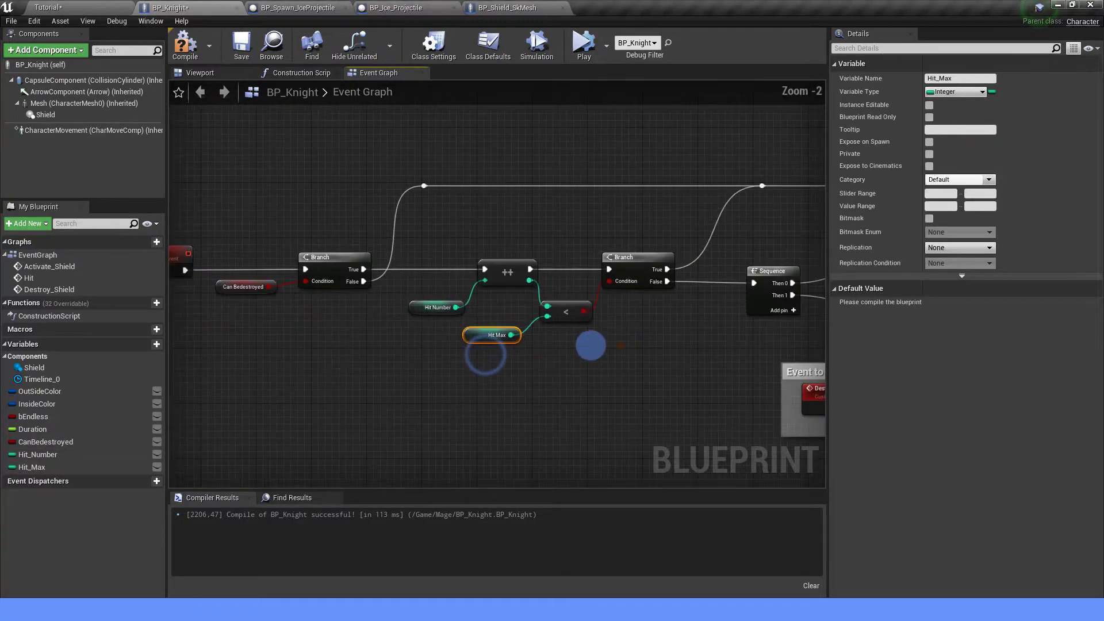
pyautogui.moveTo(591, 368); pyautogui.dragTo(172, 333, button='right')
pyautogui.moveTo(454, 397); pyautogui.dragTo(414, 333, button='right')
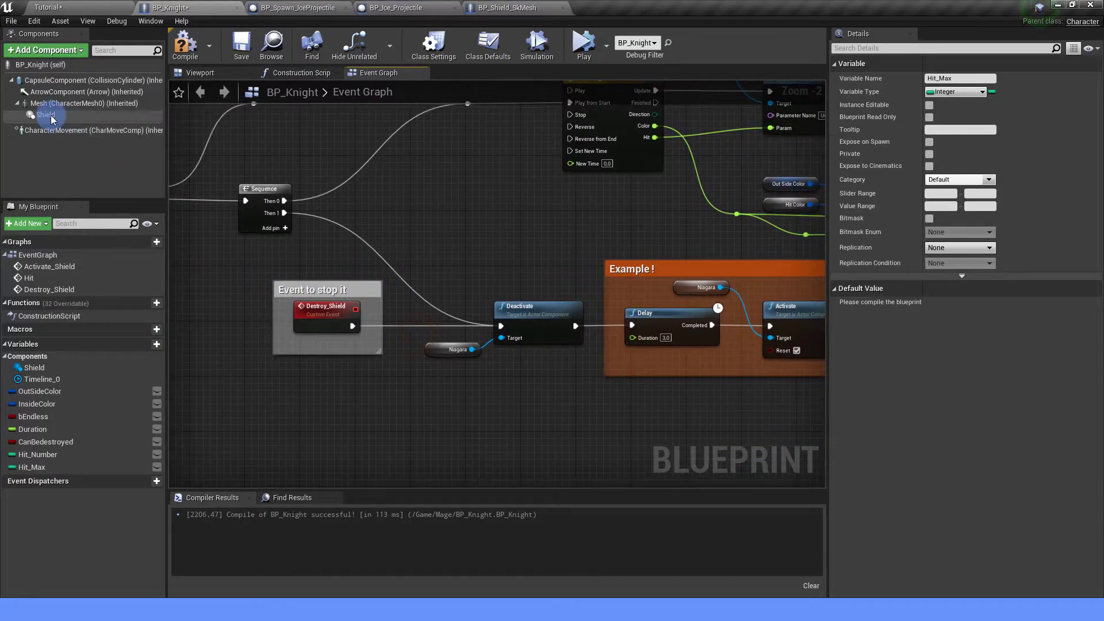
pyautogui.moveTo(52, 119); pyautogui.dragTo(422, 355)
pyautogui.scroll(-1, 441, 349)
pyautogui.moveTo(518, 284); pyautogui.dragTo(238, 270, button='right')
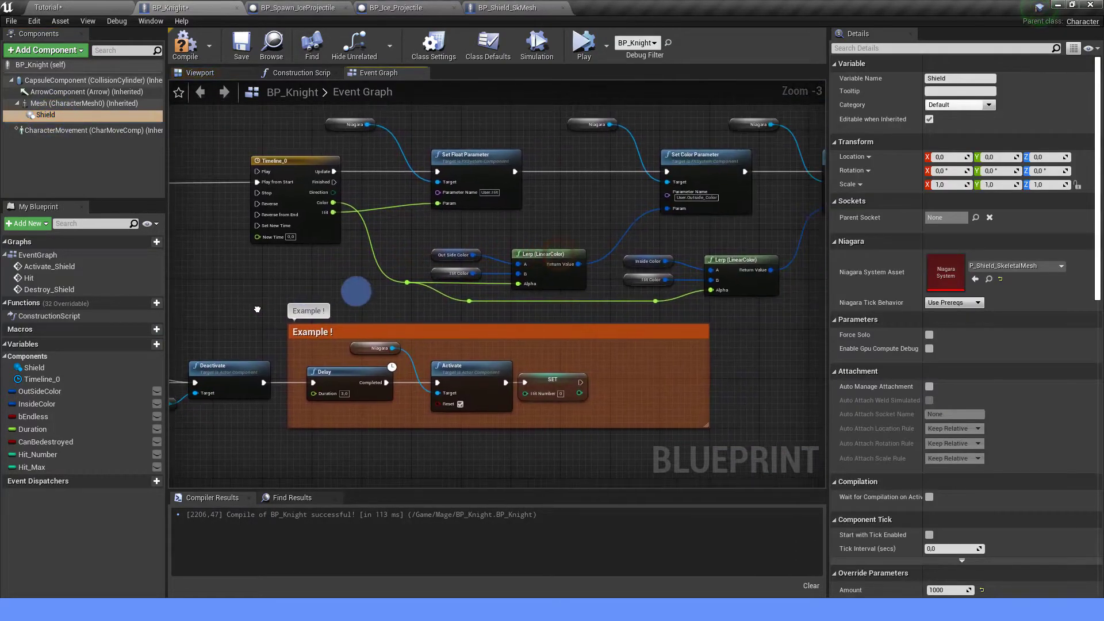
pyautogui.moveTo(45, 115); pyautogui.dragTo(341, 356)
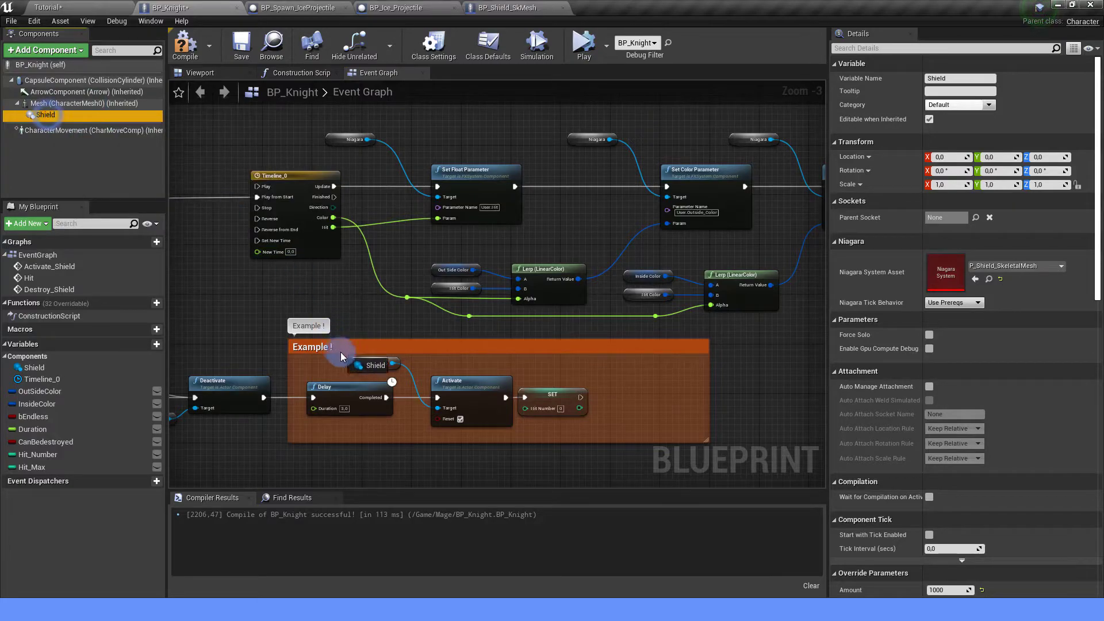
pyautogui.moveTo(51, 117); pyautogui.dragTo(353, 138)
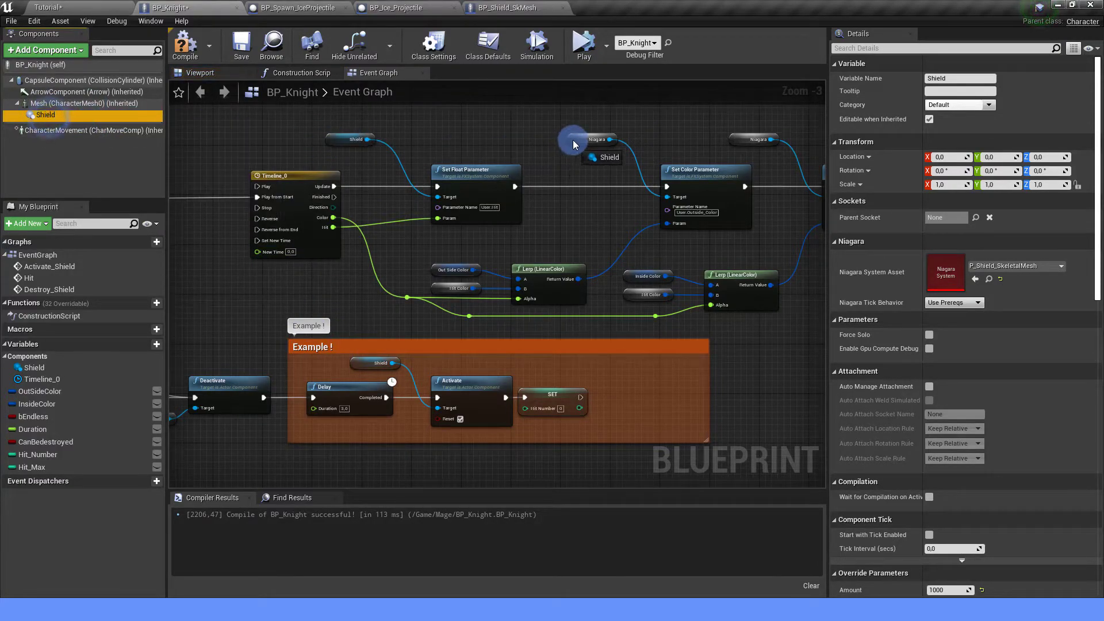
pyautogui.moveTo(573, 144); pyautogui.dragTo(573, 144)
pyautogui.moveTo(430, 161); pyautogui.dragTo(308, 172, button='right')
pyautogui.moveTo(45, 119); pyautogui.dragTo(574, 157)
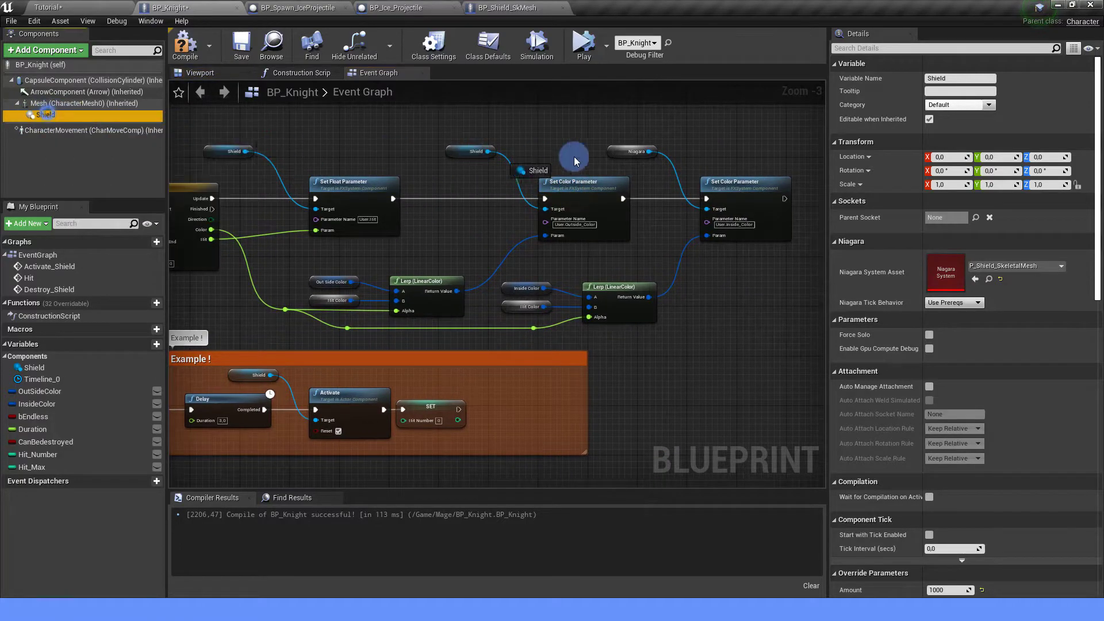
# Promote the Hit Color pin to a new HitColor variable
pyautogui.rightClick(512, 305)
pyautogui.click(557, 335)
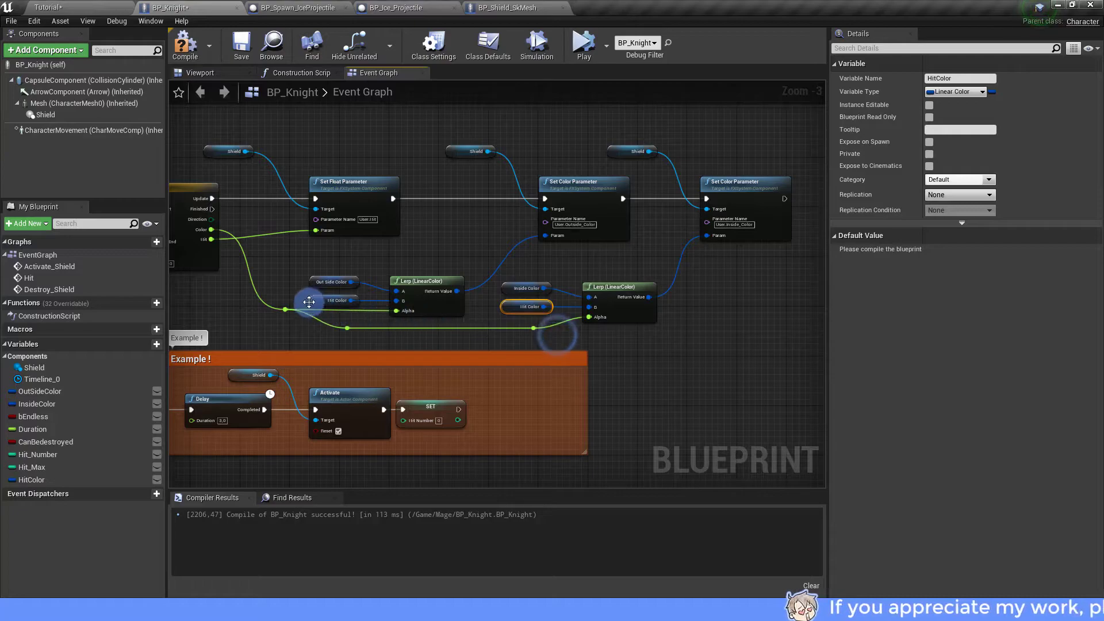
pyautogui.scroll(-1, 486, 331)
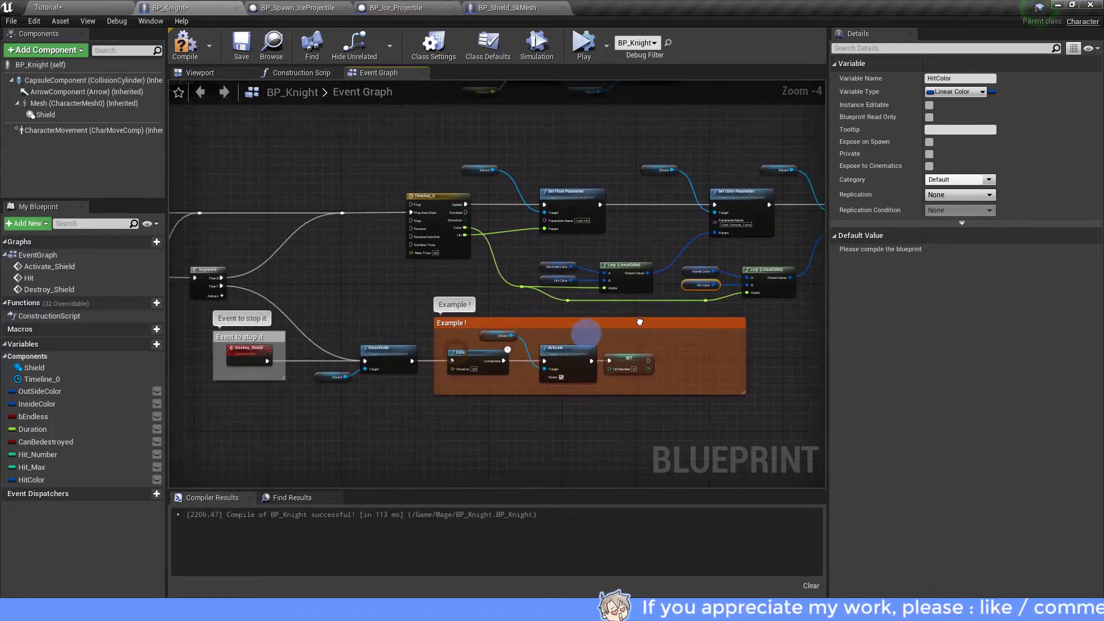
pyautogui.moveTo(455, 352); pyautogui.dragTo(673, 326, button='right')
# Compile and save BP_Knight, then select the OutSideColor variable in My Blueprint
pyautogui.click(216, 61)
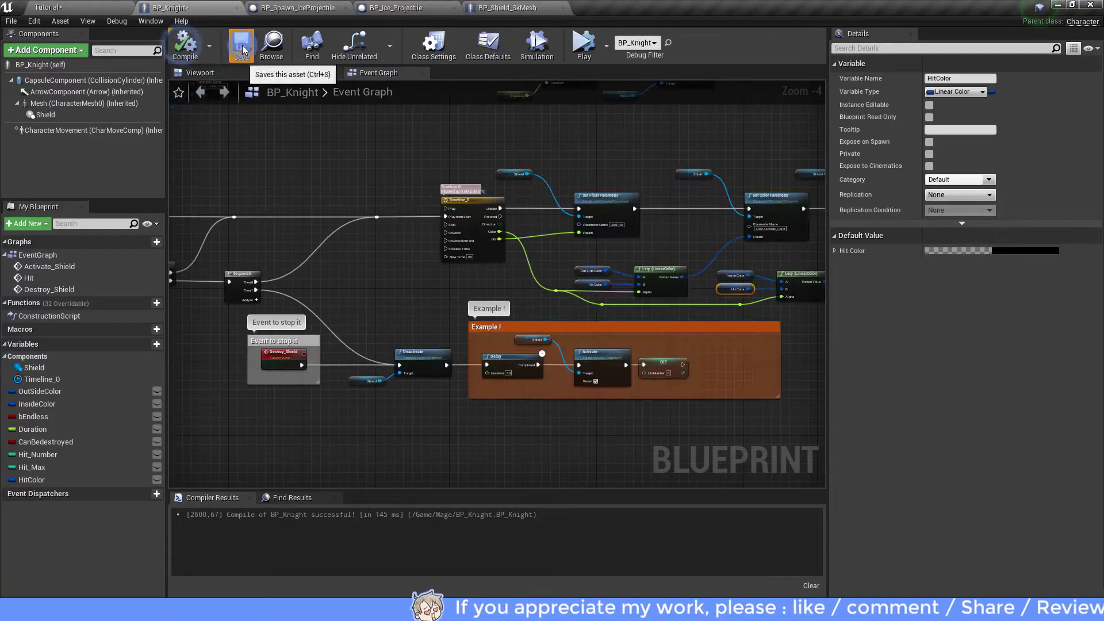
pyautogui.moveTo(222, 362); pyautogui.dragTo(441, 360, button='right')
pyautogui.scroll(-2, 441, 359)
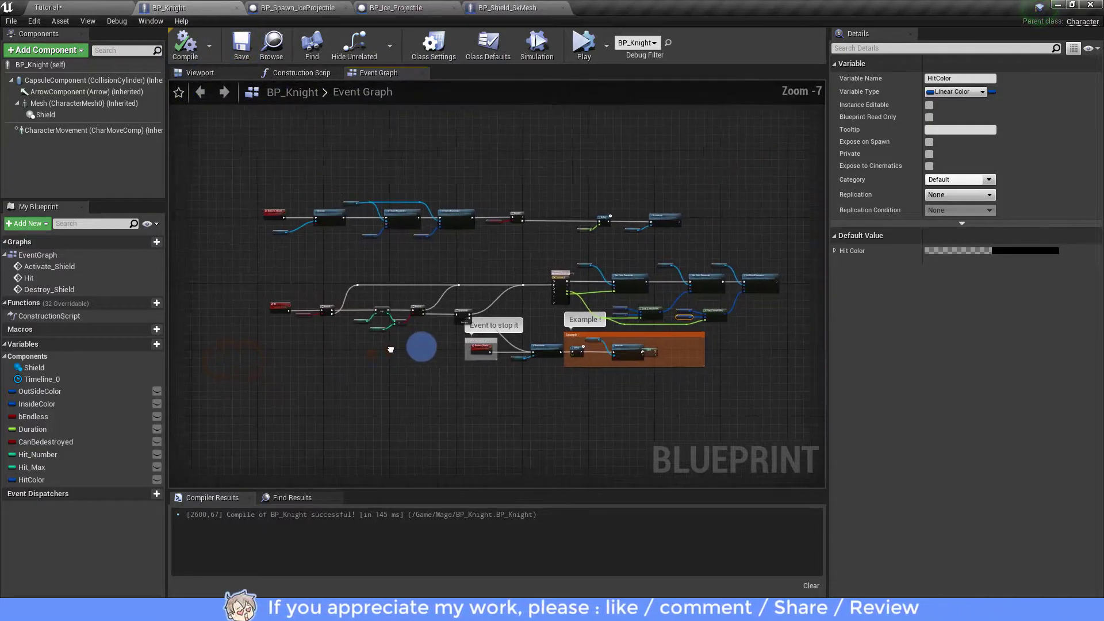
pyautogui.scroll(-1, 421, 345)
pyautogui.click(55, 391)
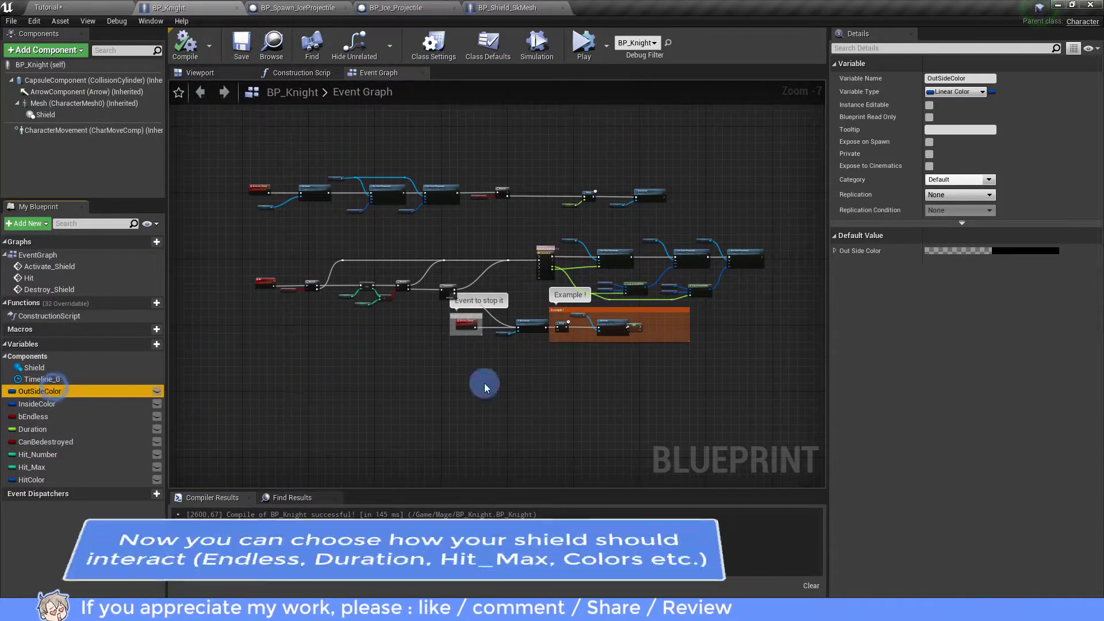
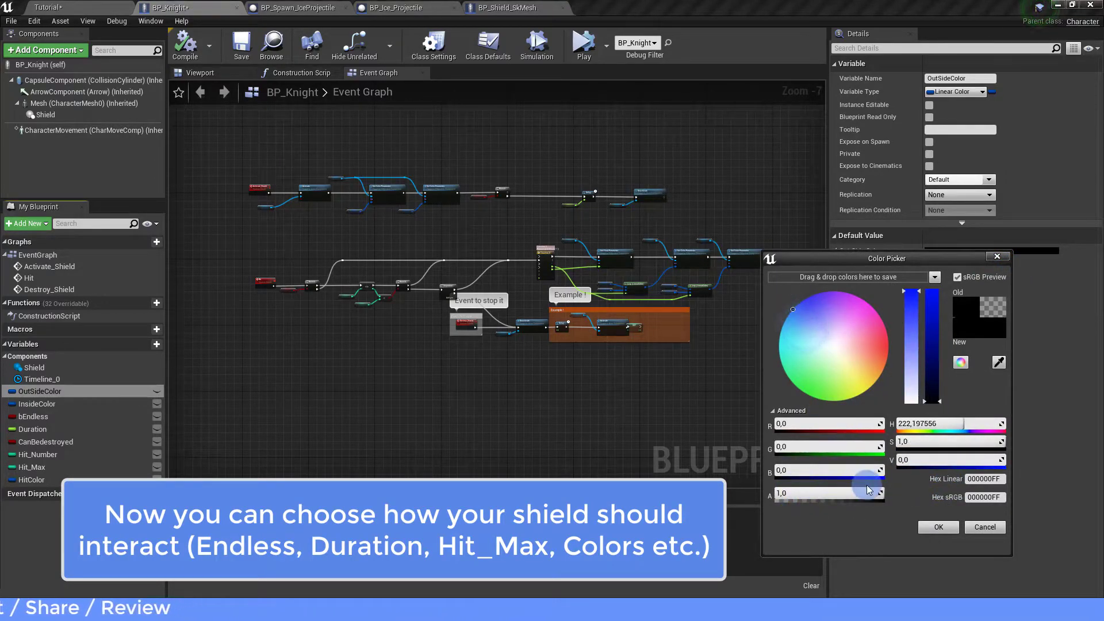
# Set OutSideColor's default to blue and InsideColor's default to cyan
pyautogui.moveTo(930, 363); pyautogui.dragTo(935, 317)
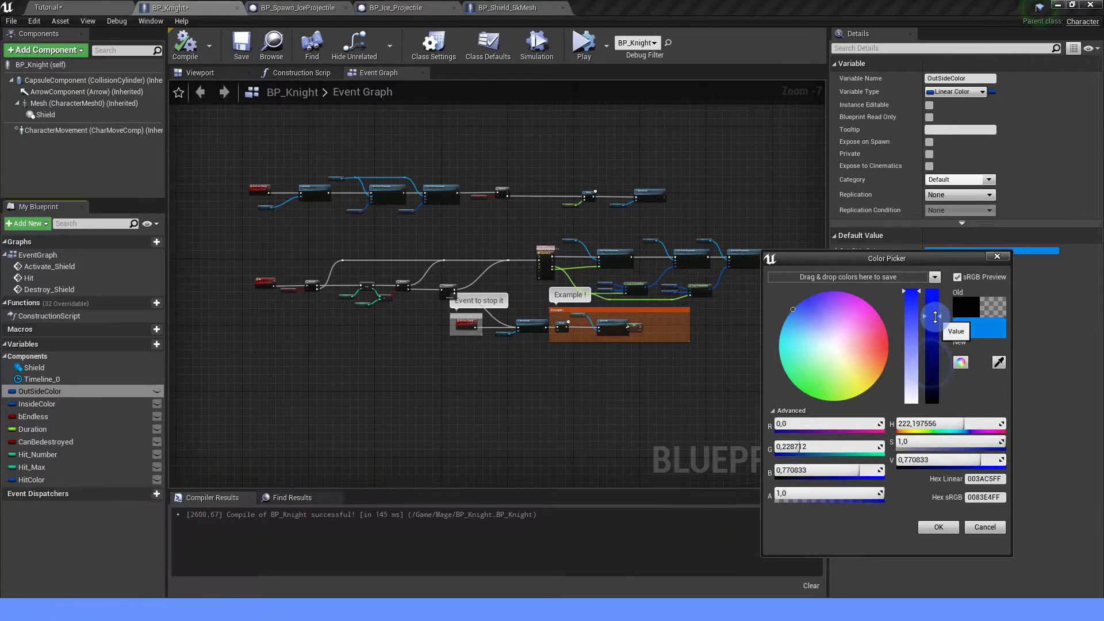
pyautogui.click(951, 529)
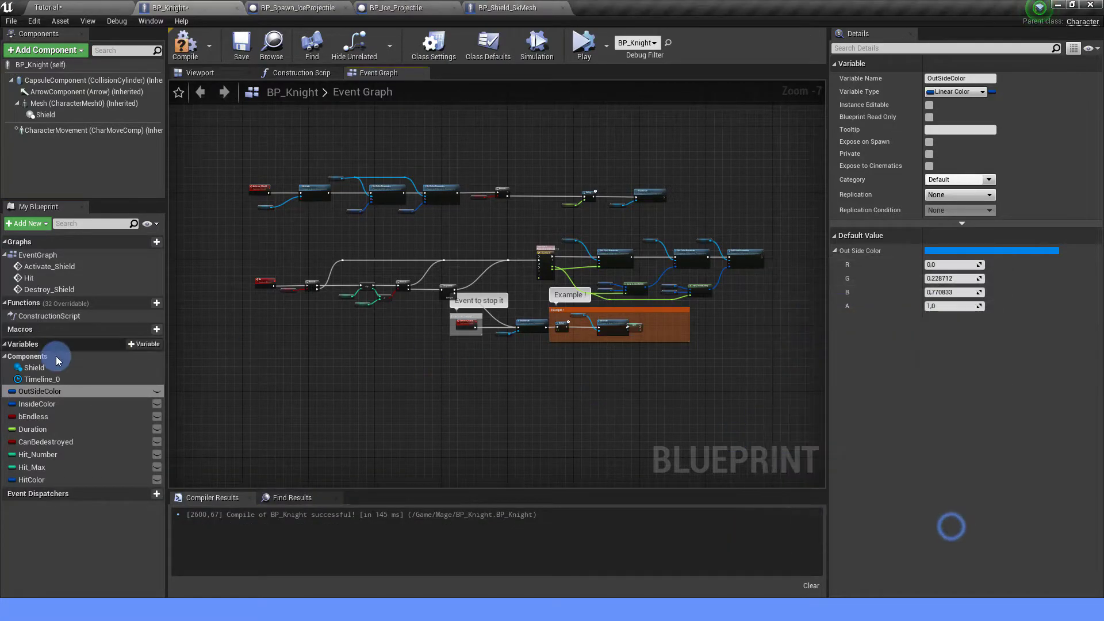
pyautogui.click(38, 403)
pyautogui.click(1005, 252)
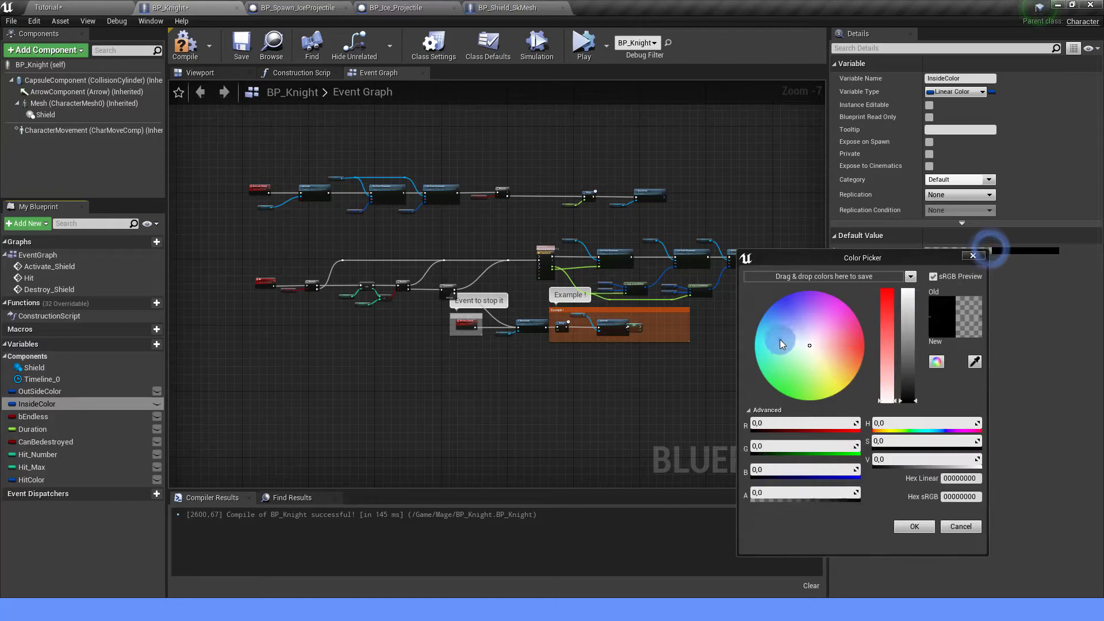
pyautogui.moveTo(915, 325); pyautogui.dragTo(914, 307)
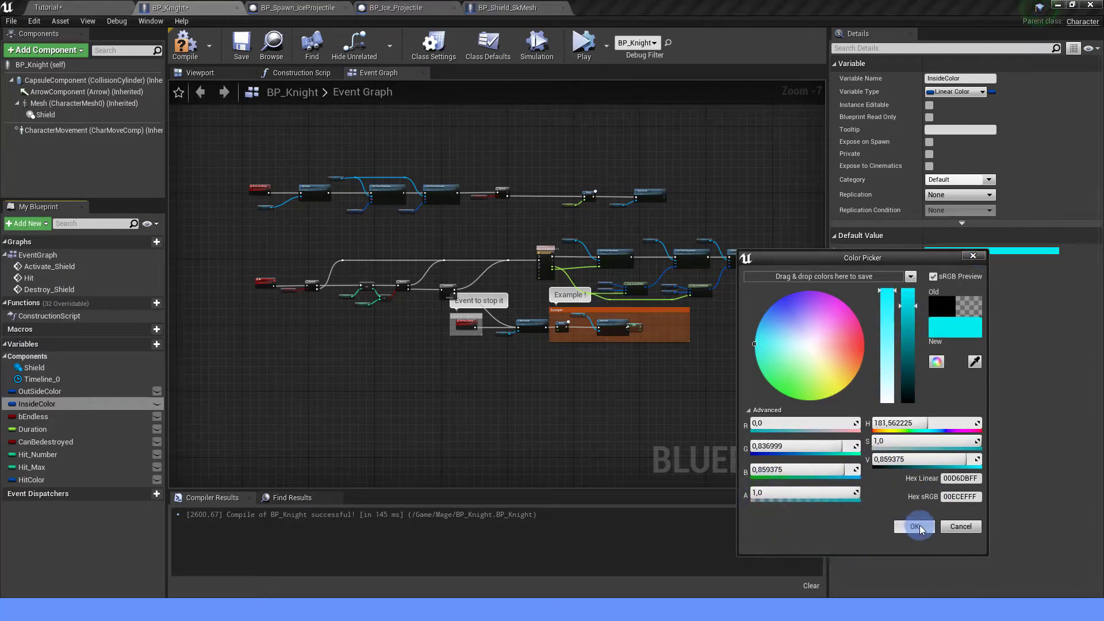
pyautogui.click(919, 526)
# Give HitColor a red-orange default (R 0.984, G 0.085, B 0)
pyautogui.click(31, 480)
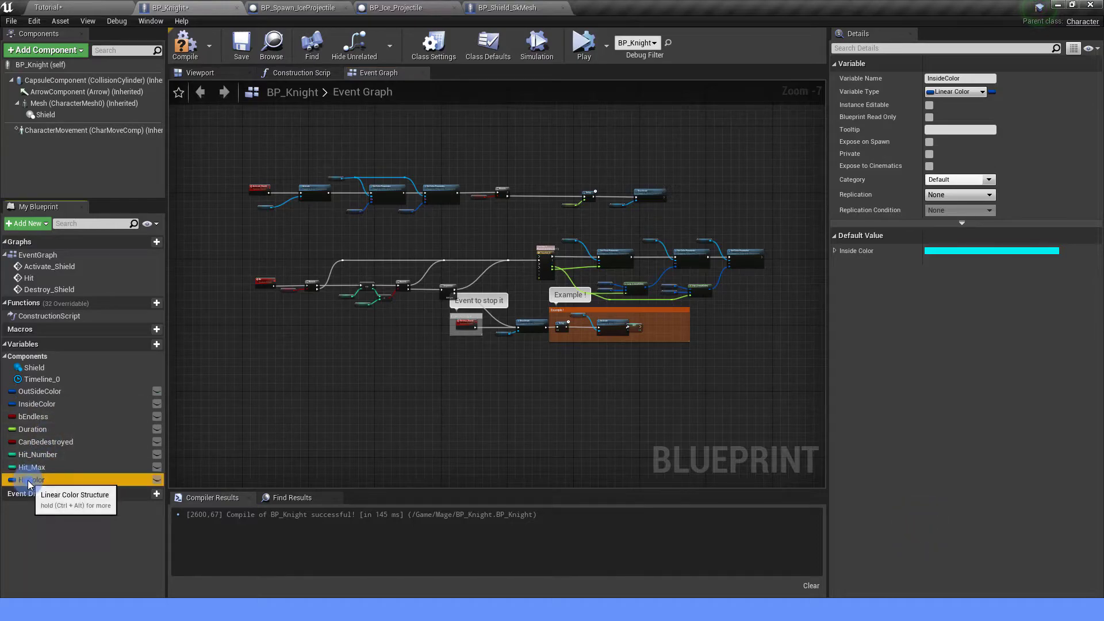
pyautogui.click(1008, 252)
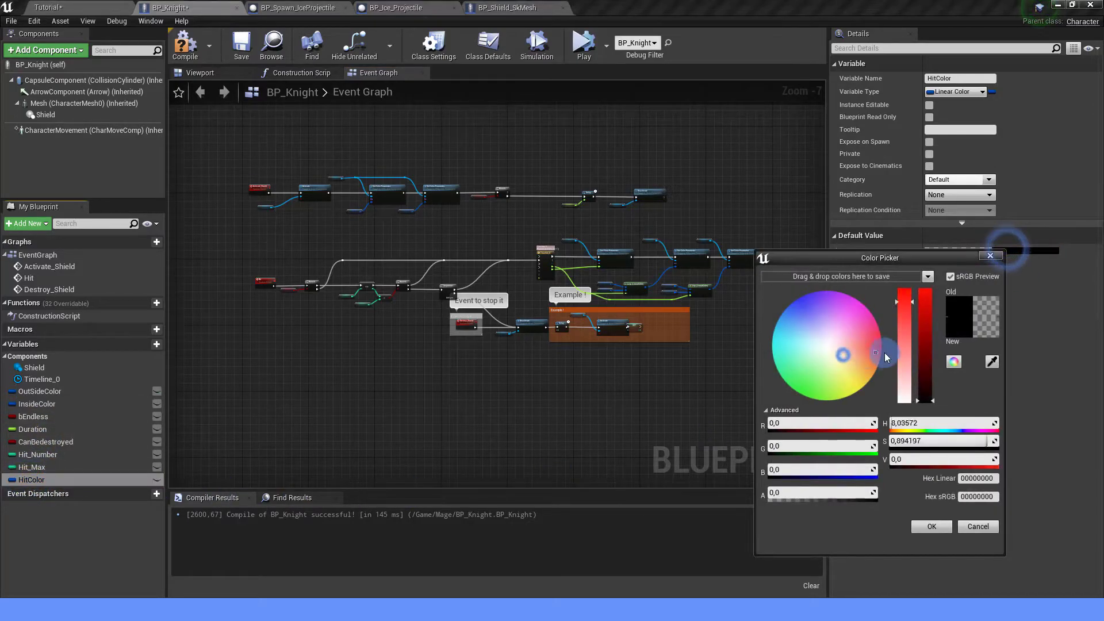
pyautogui.moveTo(933, 378); pyautogui.dragTo(925, 302)
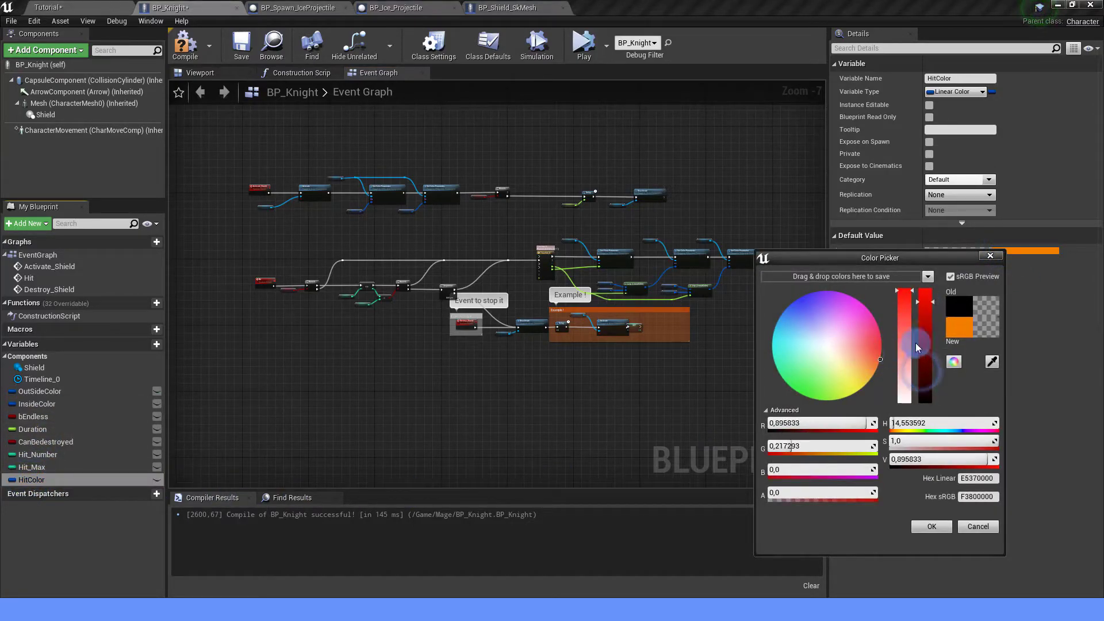
pyautogui.moveTo(916, 345); pyautogui.dragTo(929, 292)
pyautogui.moveTo(881, 357); pyautogui.dragTo(885, 353)
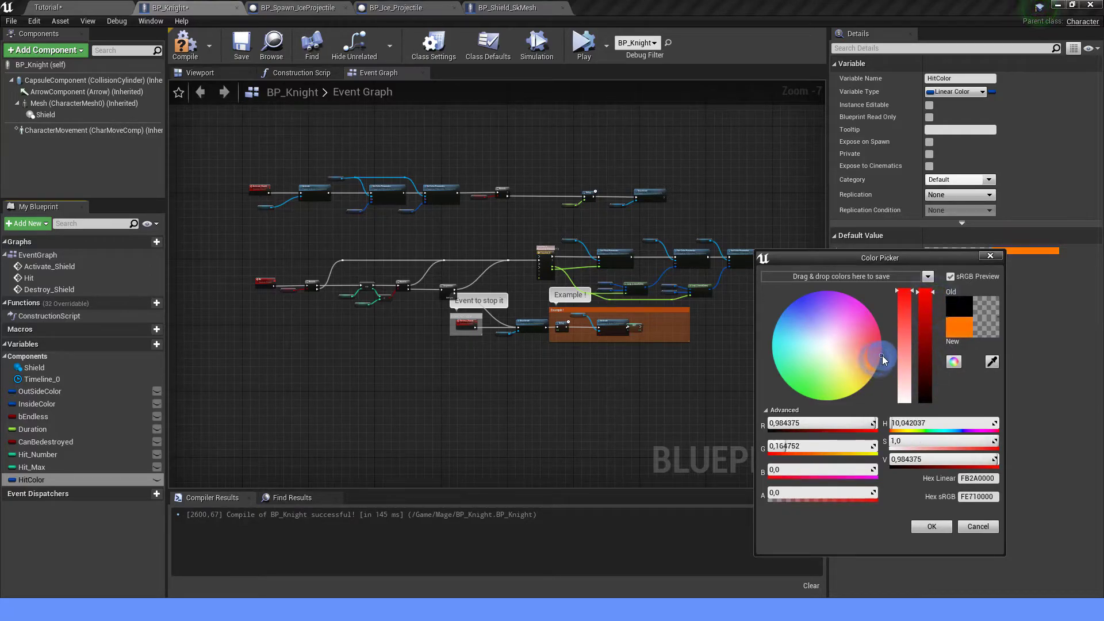
pyautogui.click(940, 527)
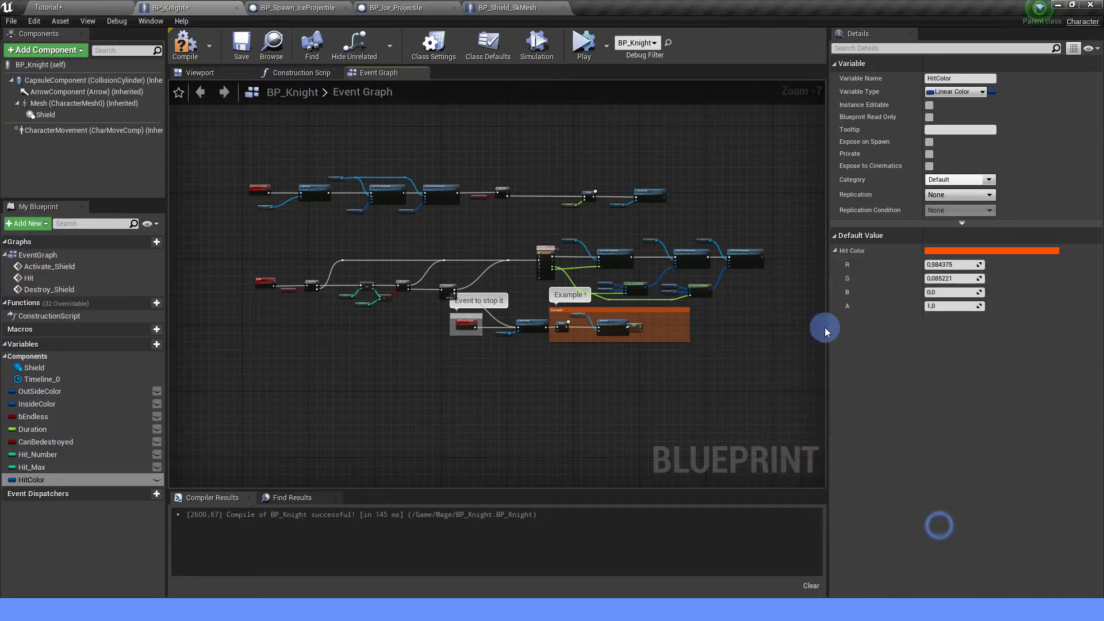
# Set the shield's Duration default to 3 and tick CanBedestroyed
pyautogui.click(50, 421)
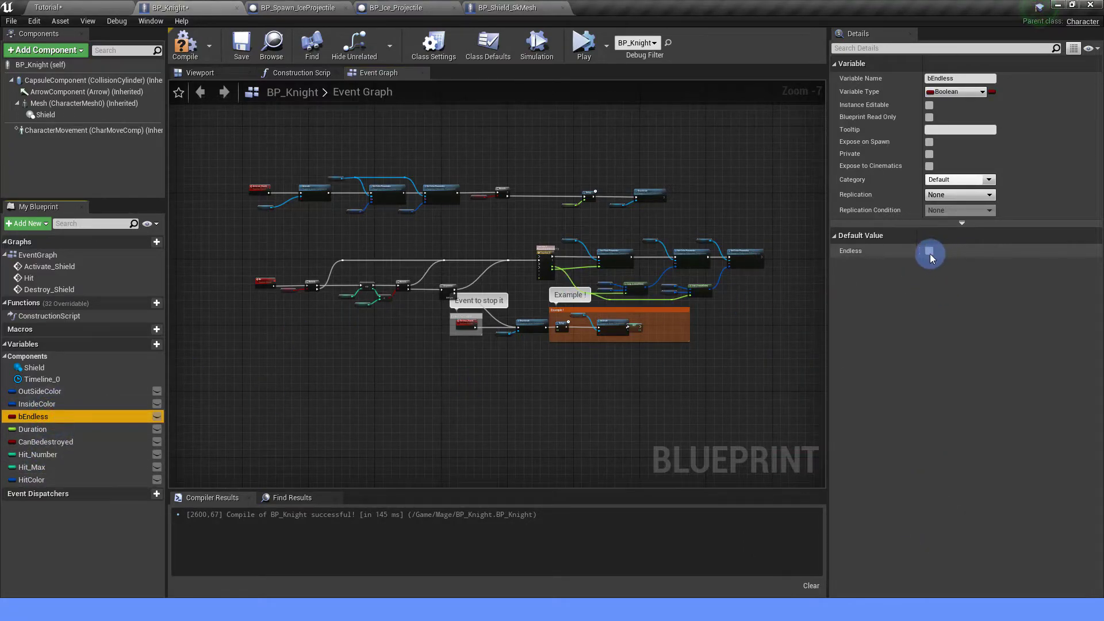
pyautogui.click(86, 429)
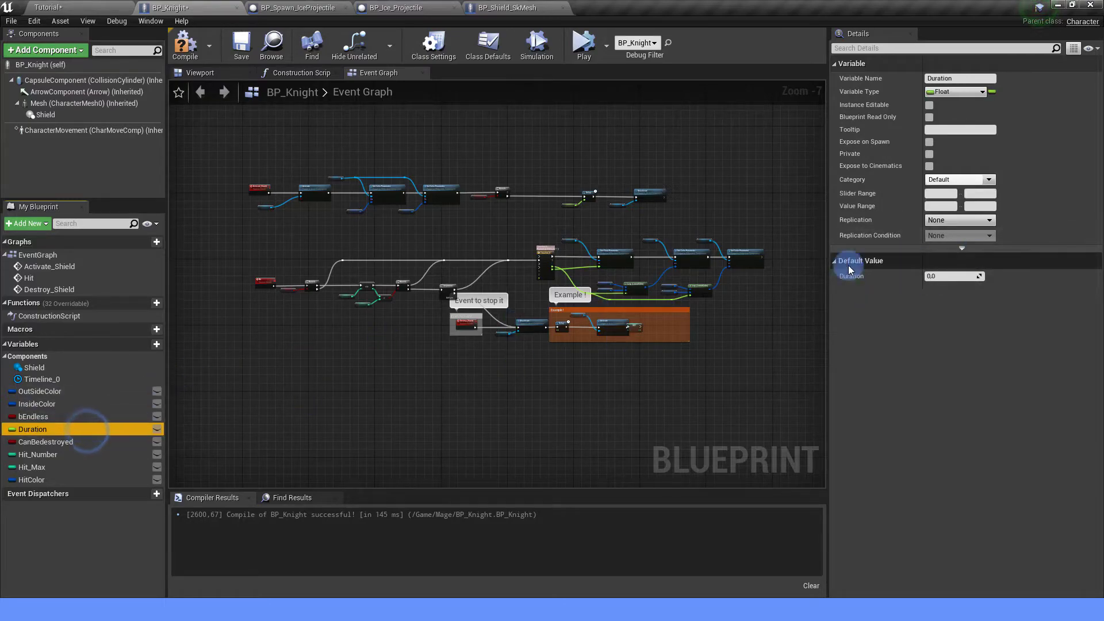
pyautogui.click(957, 277)
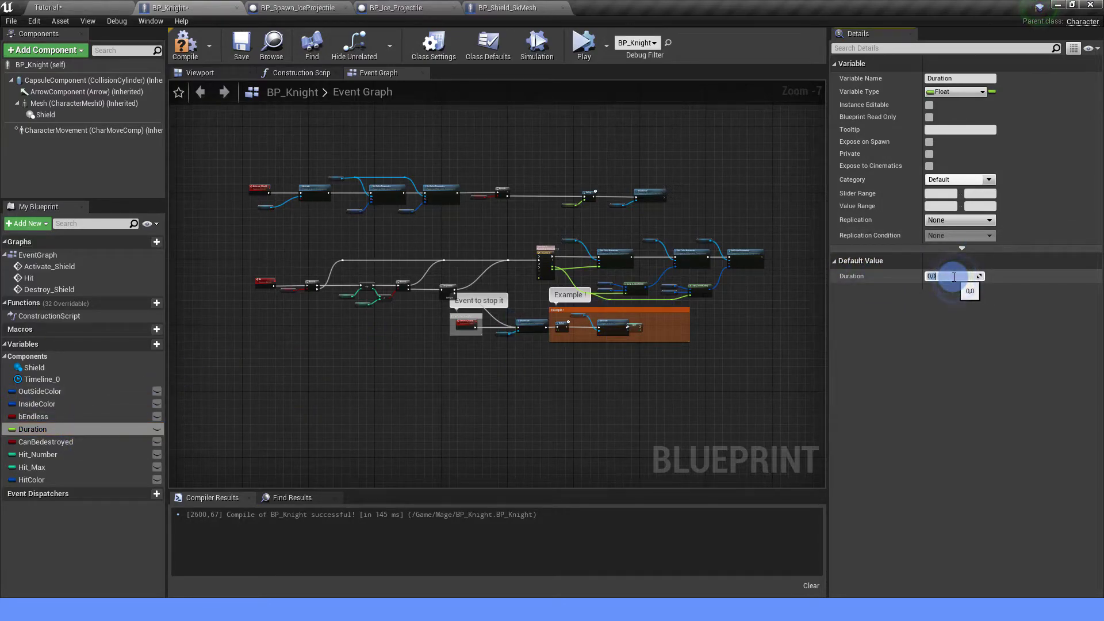
pyautogui.write('3')
pyautogui.click(958, 341)
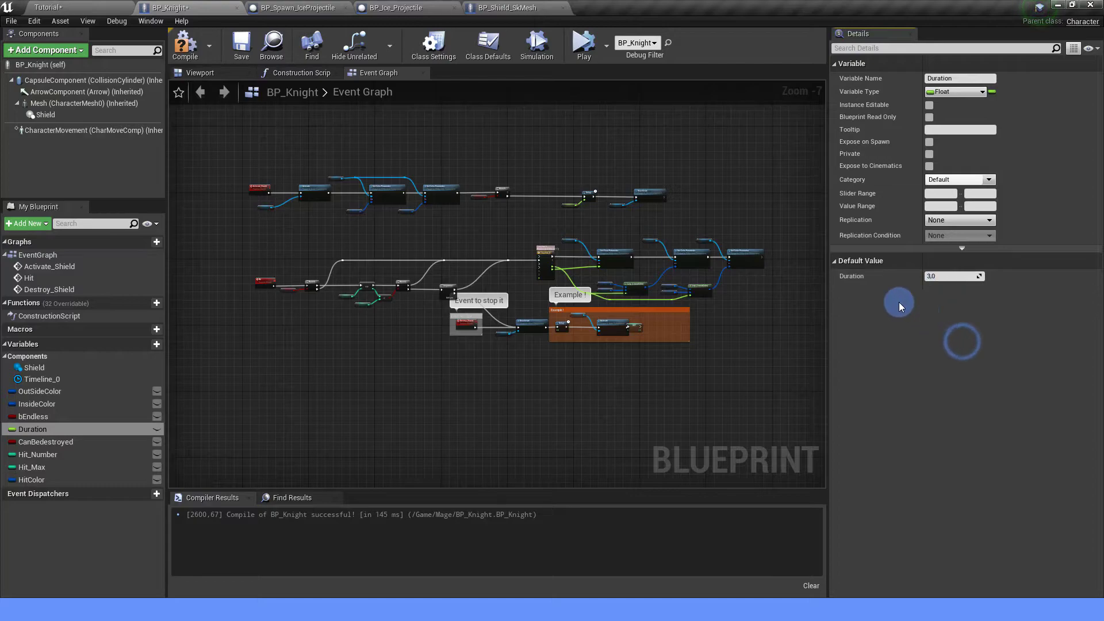
pyautogui.click(75, 441)
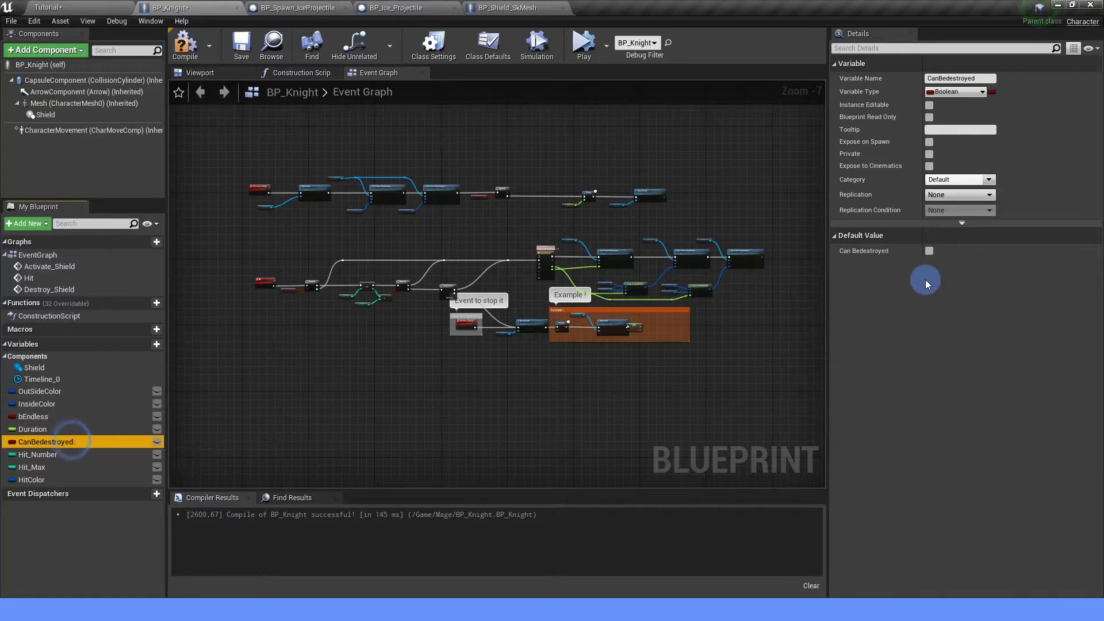
pyautogui.click(930, 250)
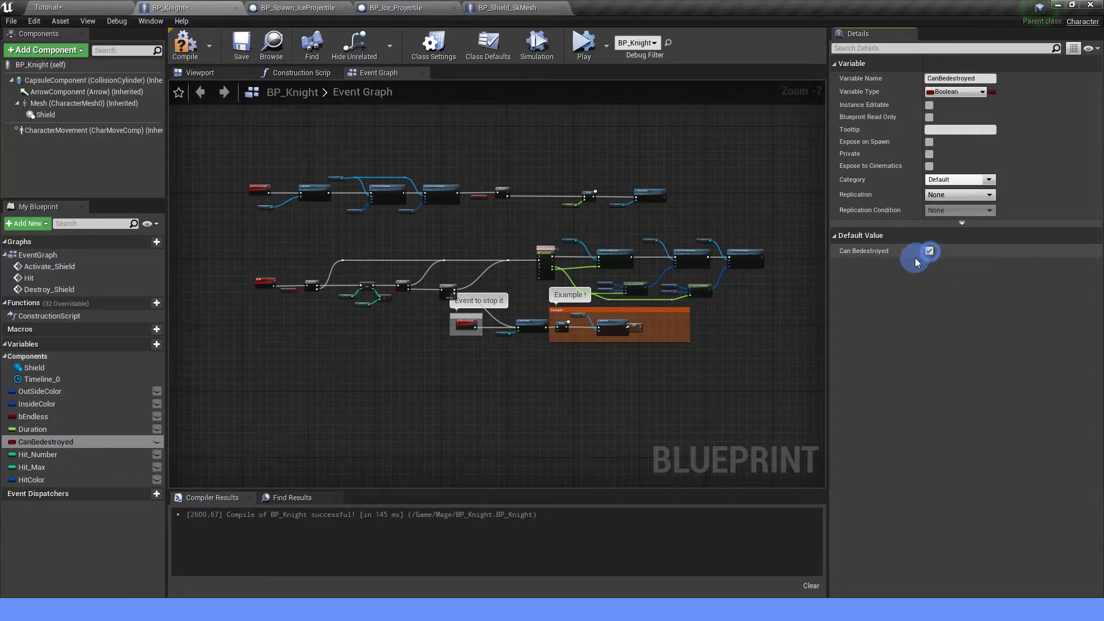
# Set Hit_Max's default to 2 and compile BP_Knight
pyautogui.click(49, 455)
pyautogui.click(32, 467)
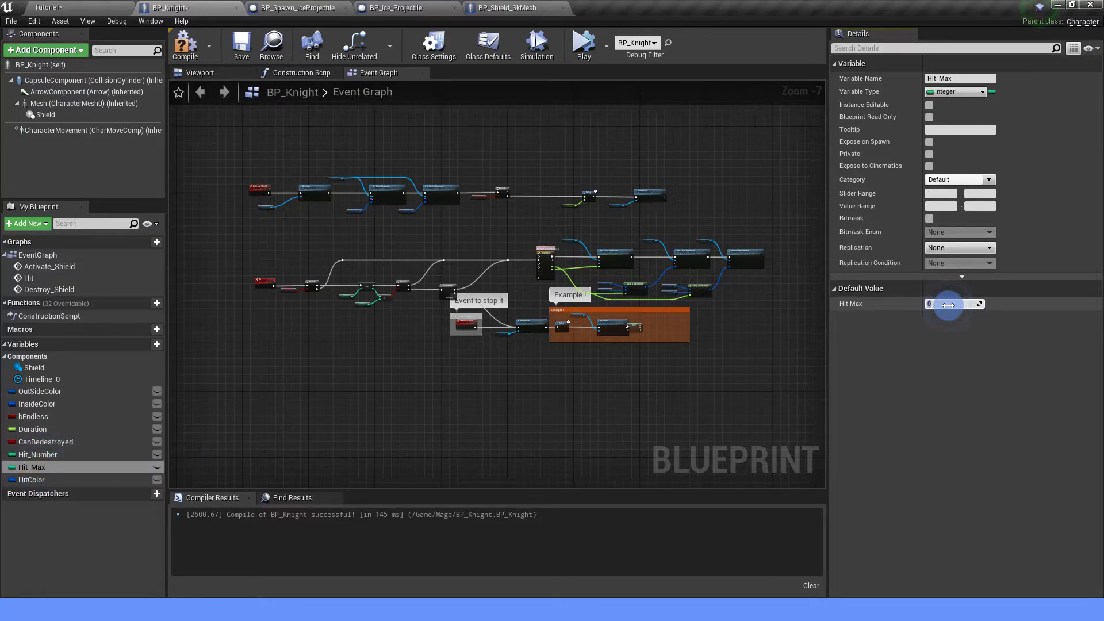
pyautogui.click(943, 368)
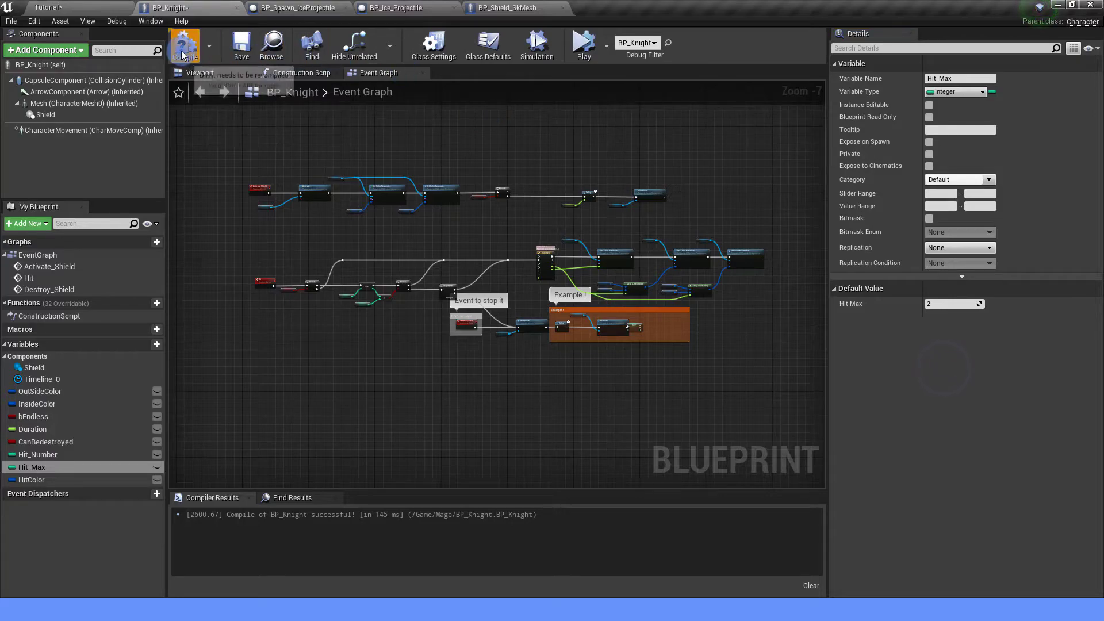
pyautogui.click(244, 51)
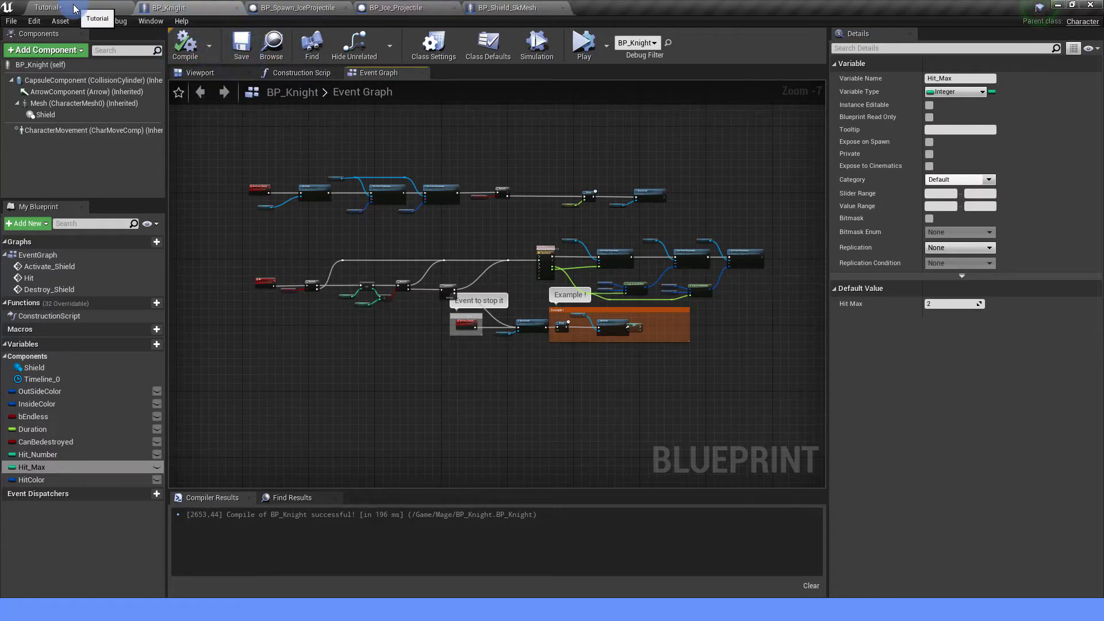
# Delete the Example comment and its nodes from BP_Knight's Event Graph
pyautogui.scroll(2, 345, 239)
pyautogui.scroll(2, 374, 222)
pyautogui.moveTo(375, 222)
pyautogui.mouseDown(button='right')
pyautogui.moveTo(381, 354)
pyautogui.moveTo(418, 336)
pyautogui.mouseUp(button='right')
pyautogui.moveTo(653, 338); pyautogui.dragTo(191, 357, button='right')
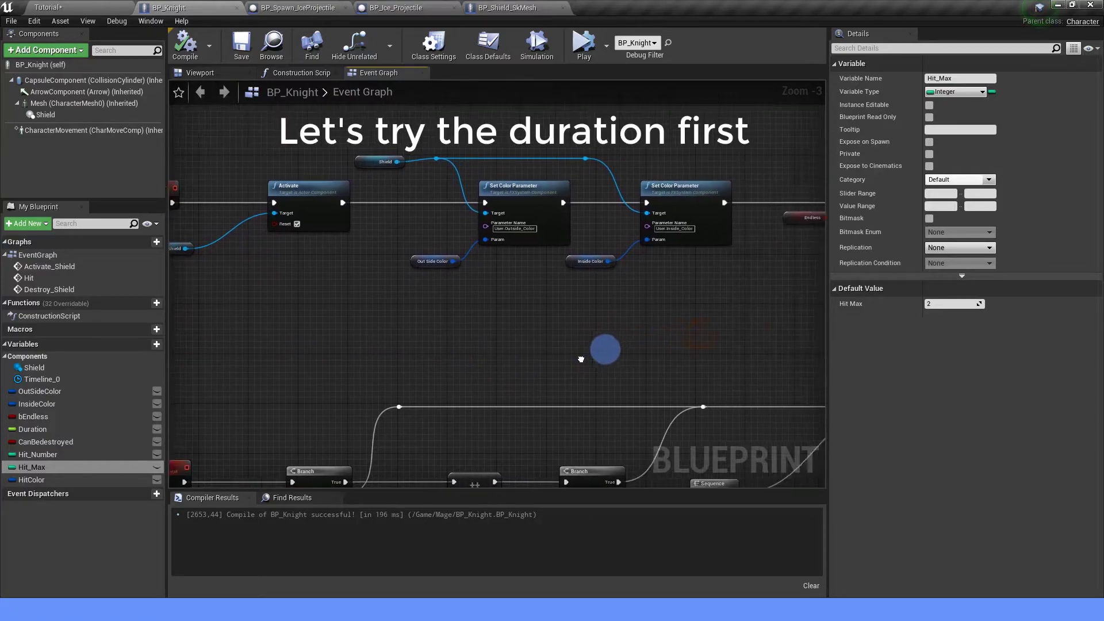
pyautogui.click(377, 217)
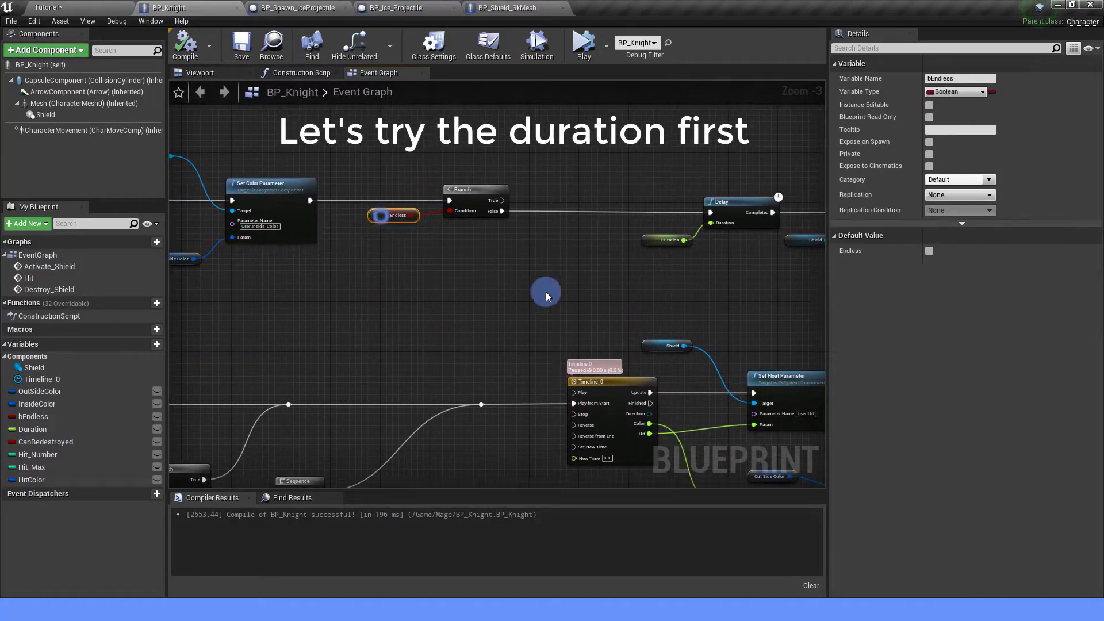
pyautogui.moveTo(546, 292); pyautogui.dragTo(299, 288, button='right')
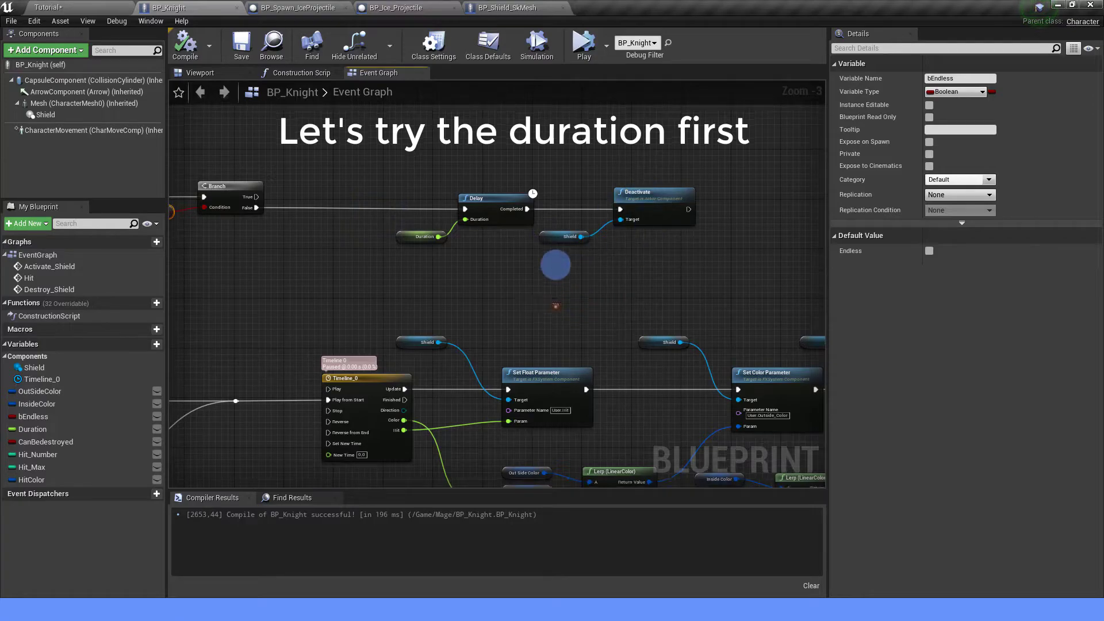
pyautogui.scroll(-3, 517, 390)
pyautogui.scroll(3, 447, 293)
pyautogui.moveTo(426, 301); pyautogui.dragTo(376, 270, button='right')
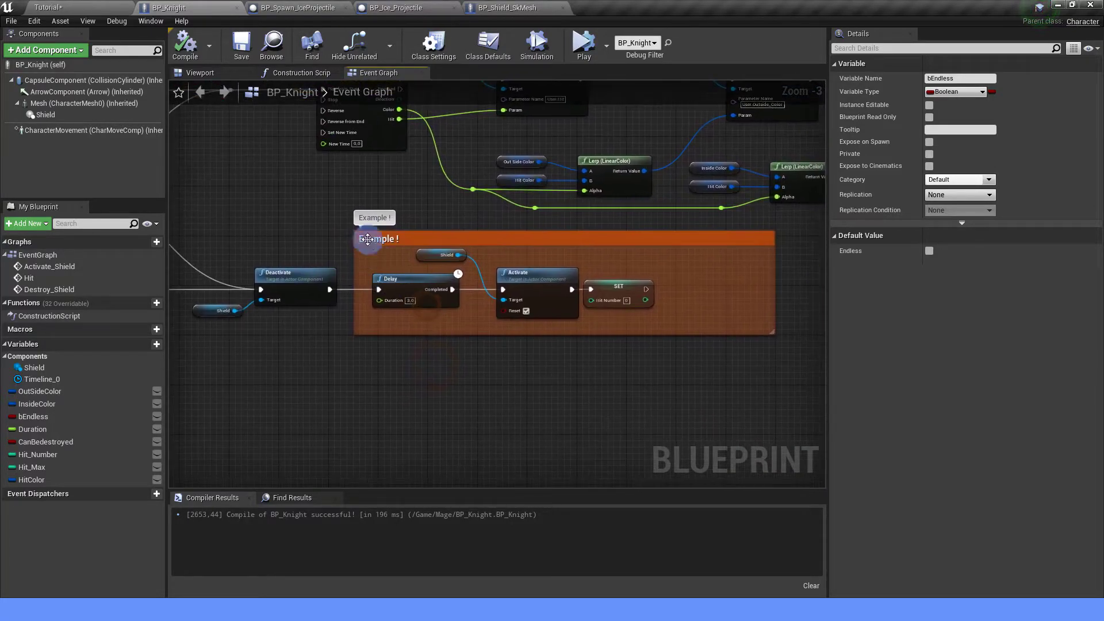
pyautogui.moveTo(341, 213); pyautogui.dragTo(762, 358)
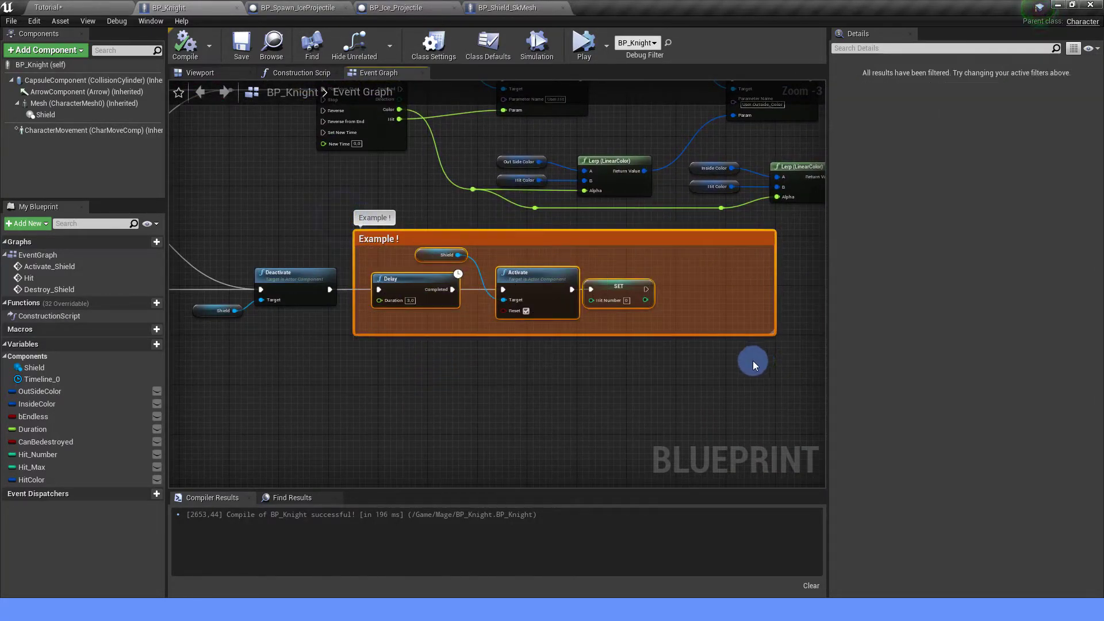
pyautogui.press('Delete')
# Frame the shield event chain, compile and save BP_Knight, and return to the Tutorial level
pyautogui.scroll(-1, 609, 333)
pyautogui.moveTo(325, 355); pyautogui.dragTo(522, 333, button='right')
pyautogui.scroll(1, 522, 334)
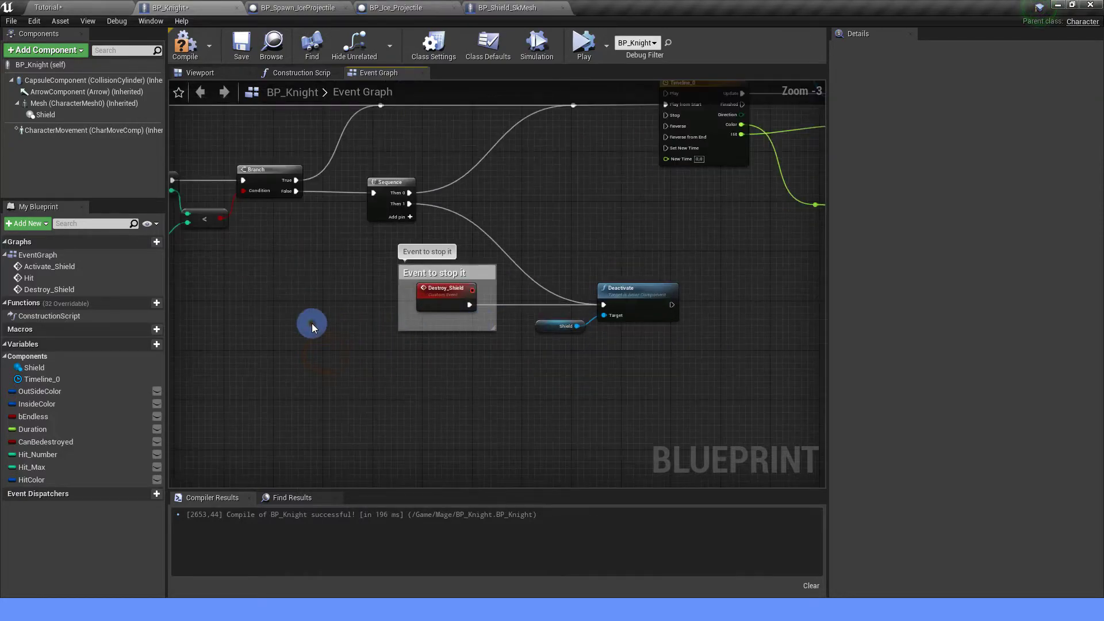
pyautogui.moveTo(313, 322); pyautogui.dragTo(538, 365, button='right')
pyautogui.scroll(-2, 365, 343)
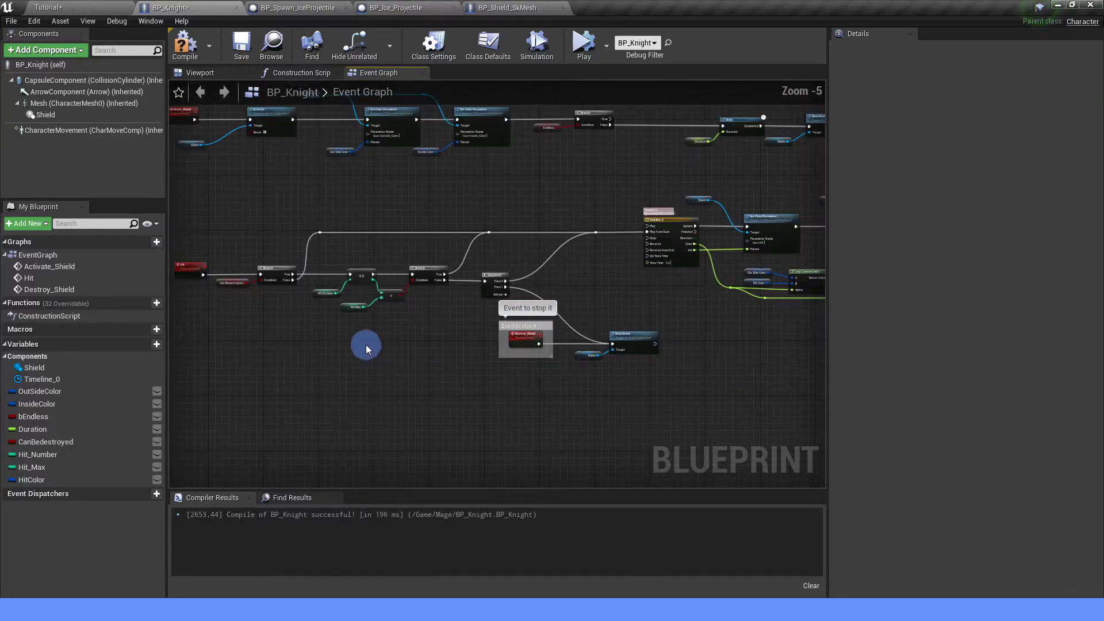
pyautogui.moveTo(365, 343); pyautogui.dragTo(487, 357, button='right')
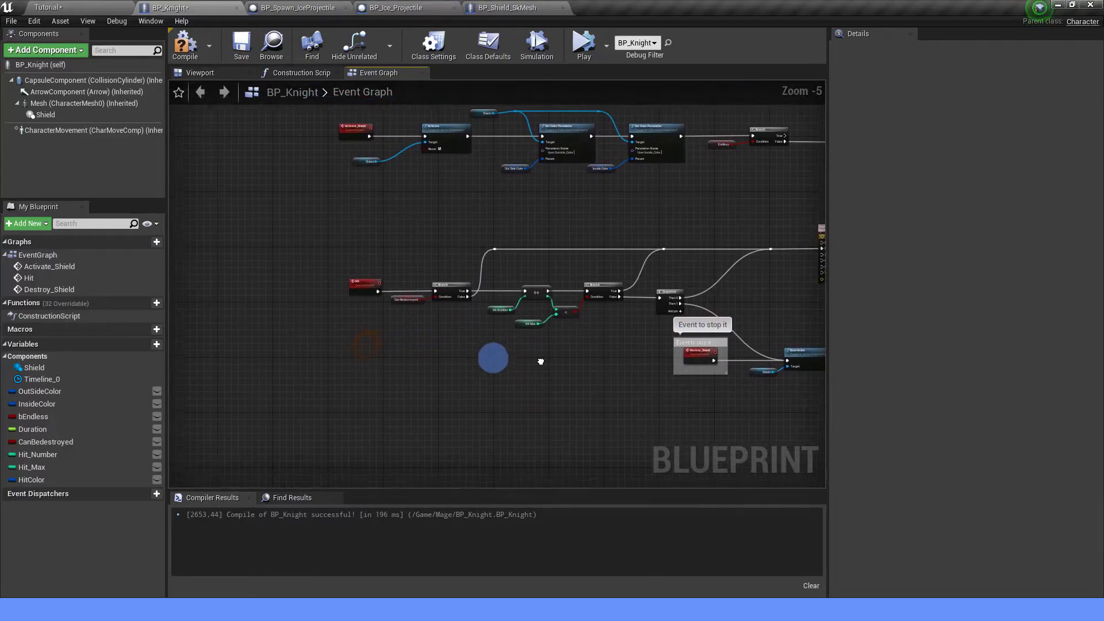
pyautogui.click(185, 45)
pyautogui.click(242, 45)
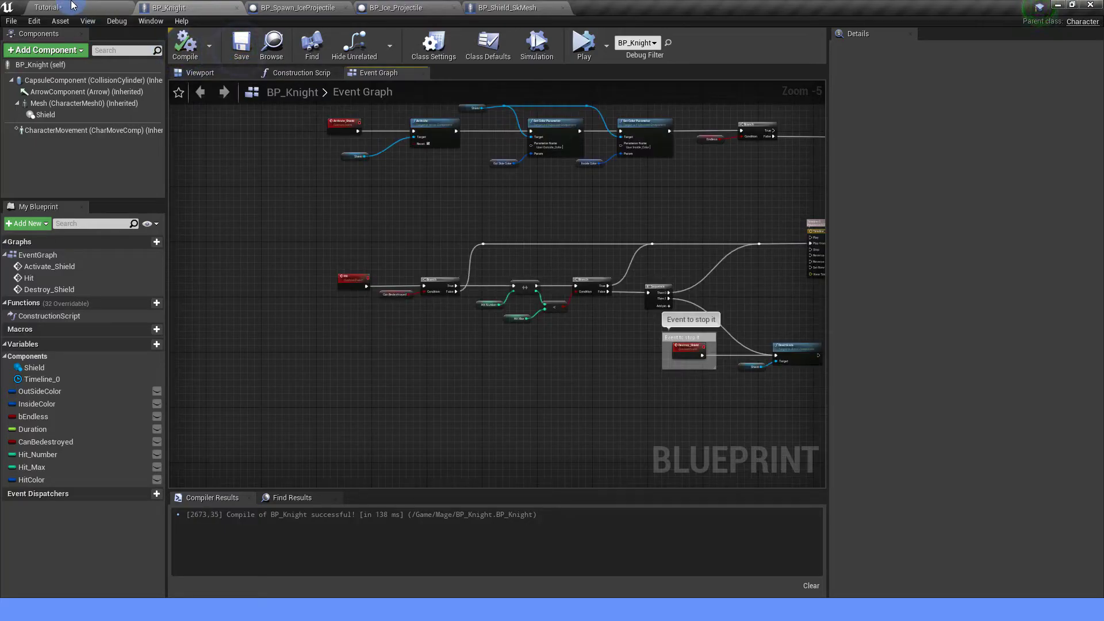
pyautogui.click(72, 5)
# Set the Translate grid snap to 100, then playtest the shield in the level
pyautogui.moveTo(493, 172)
pyautogui.mouseDown()
pyautogui.moveTo(378, 228)
pyautogui.moveTo(352, 267)
pyautogui.mouseUp()
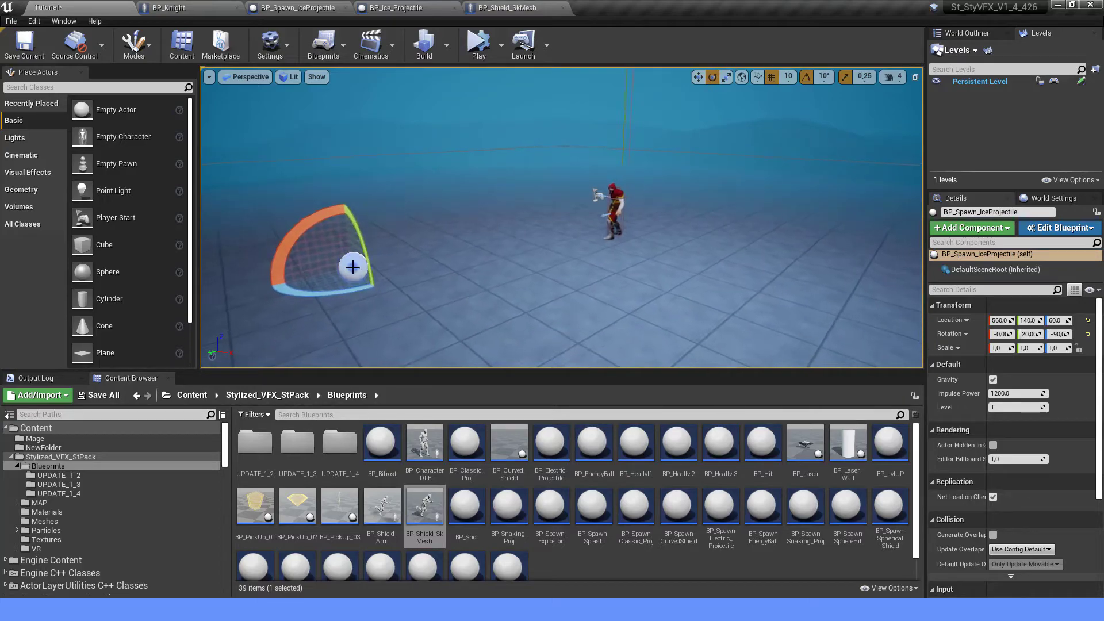
pyautogui.click(700, 79)
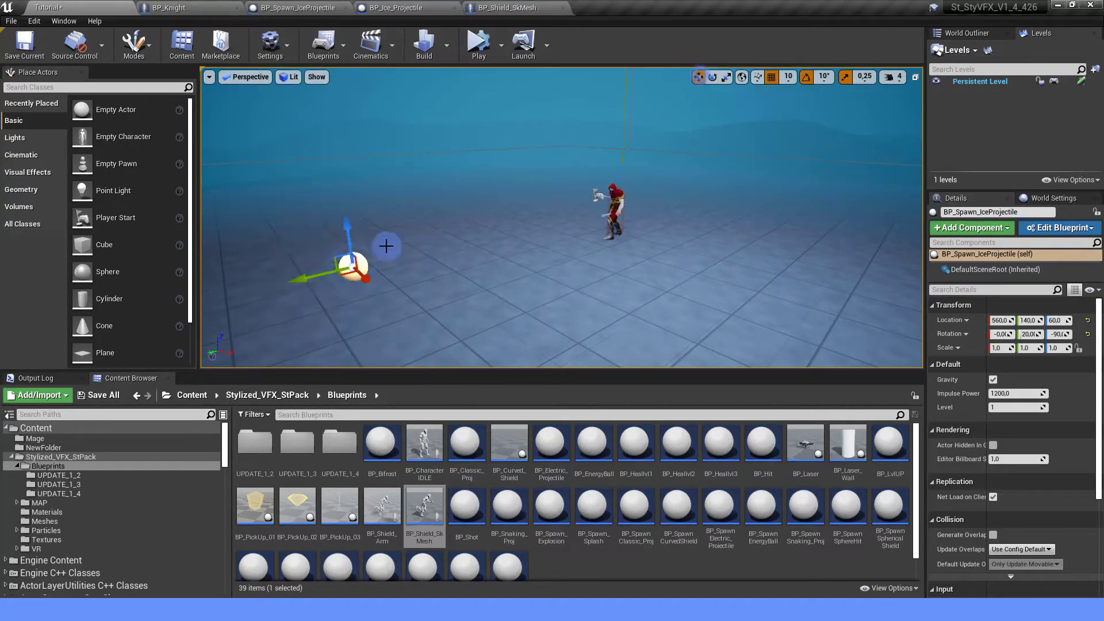
pyautogui.click(790, 84)
pyautogui.click(798, 149)
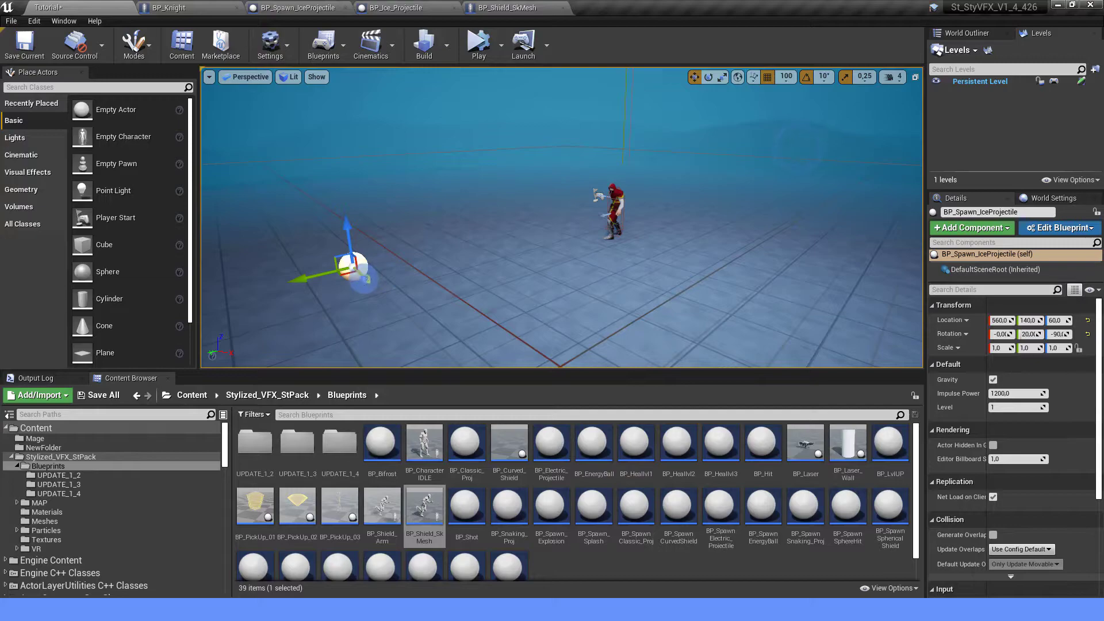
pyautogui.click(479, 43)
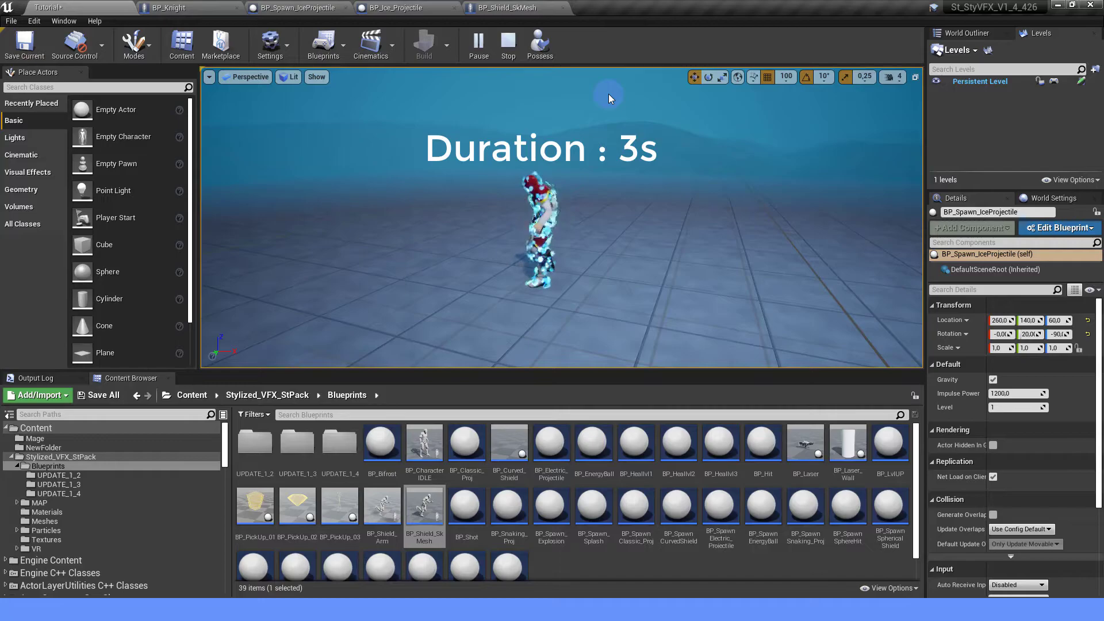
pyautogui.click(507, 41)
# Inspect the bEndless variable's default value in the BP_Shield_SkMesh blueprint
pyautogui.click(505, 12)
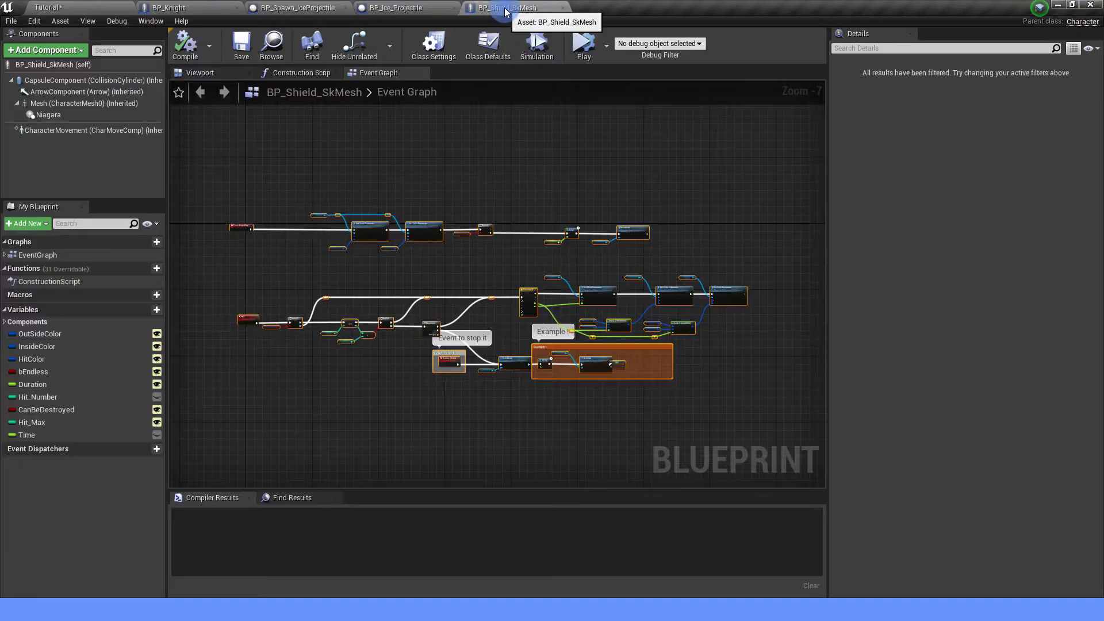
pyautogui.scroll(1, 347, 395)
pyautogui.scroll(1, 431, 339)
pyautogui.scroll(1, 374, 325)
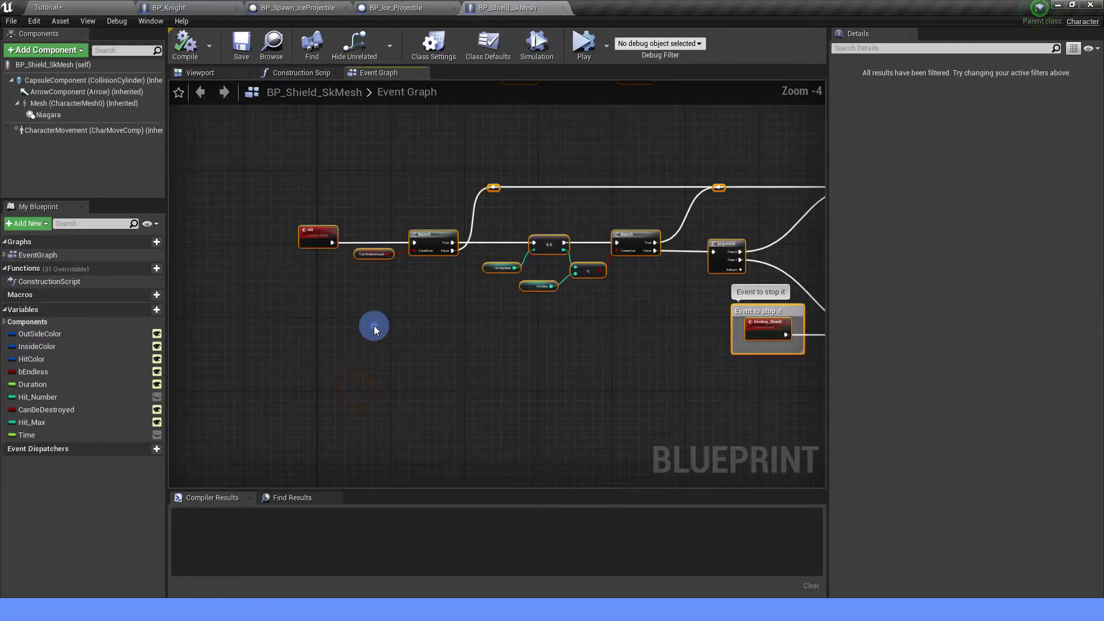
pyautogui.click(374, 325)
pyautogui.click(54, 372)
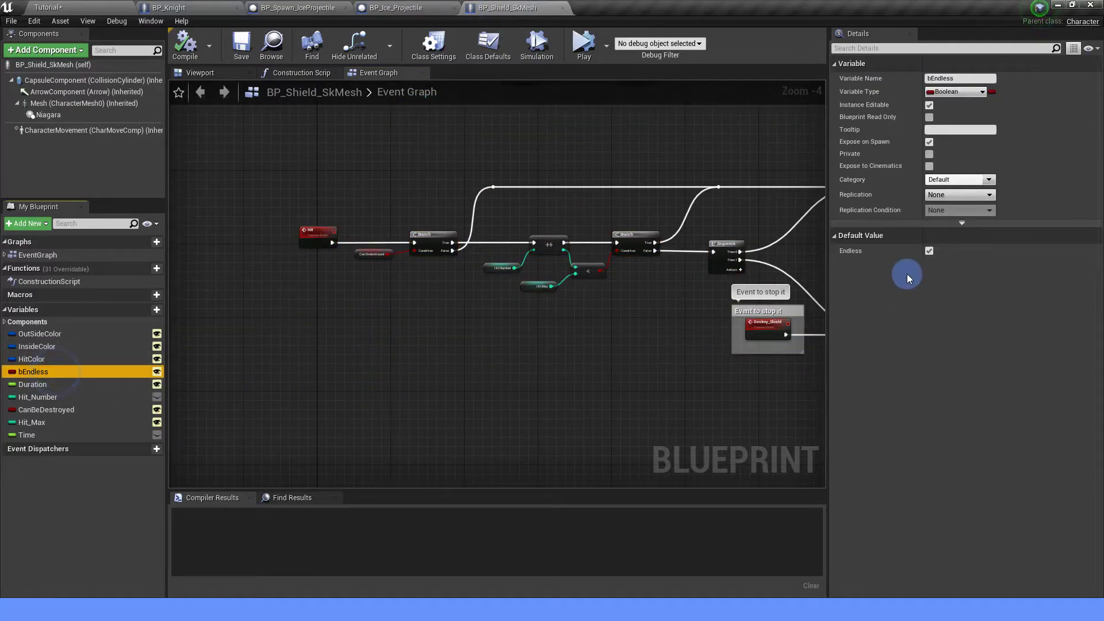
# Make BP_Knight's bEndless true by default, compile and save, then check CanBedestroyed and Hit_Max
pyautogui.click(563, 9)
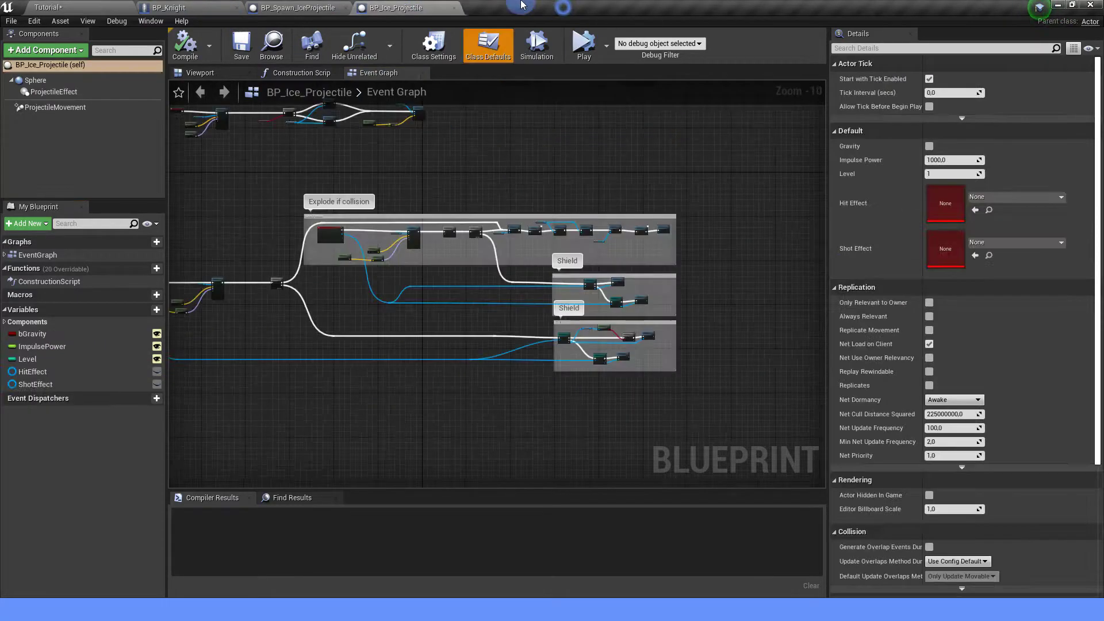
pyautogui.click(170, 12)
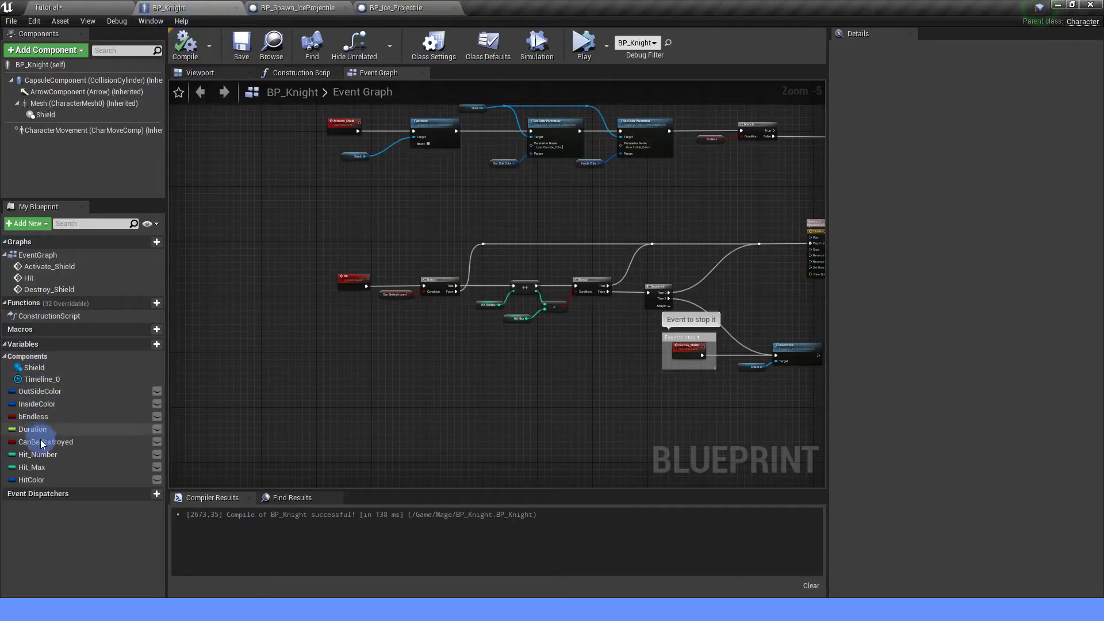
pyautogui.click(40, 417)
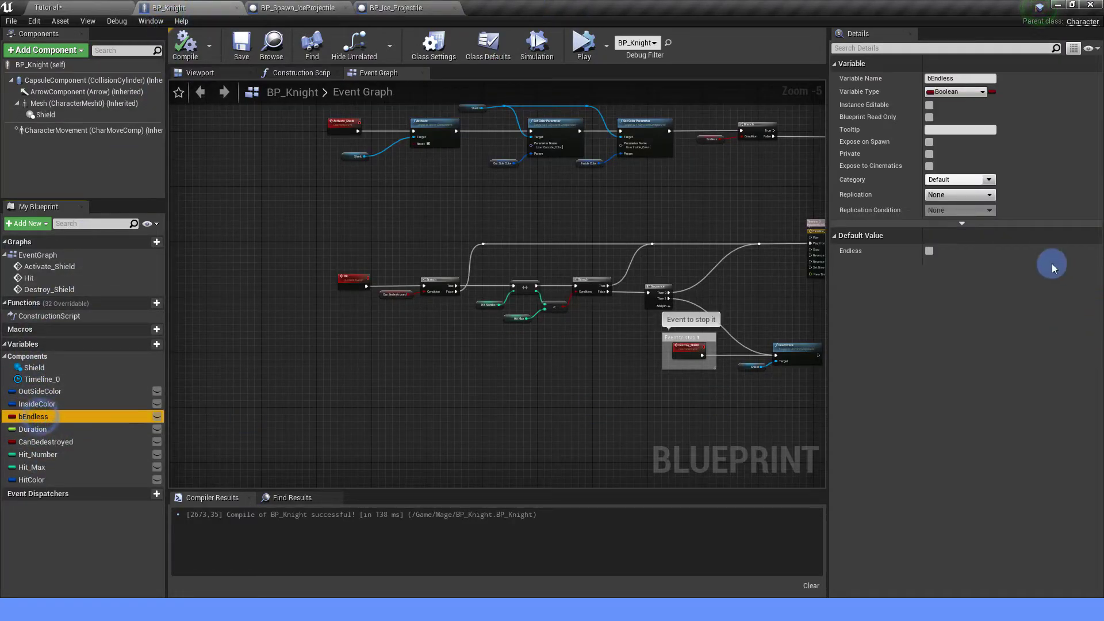
pyautogui.click(929, 251)
pyautogui.click(186, 45)
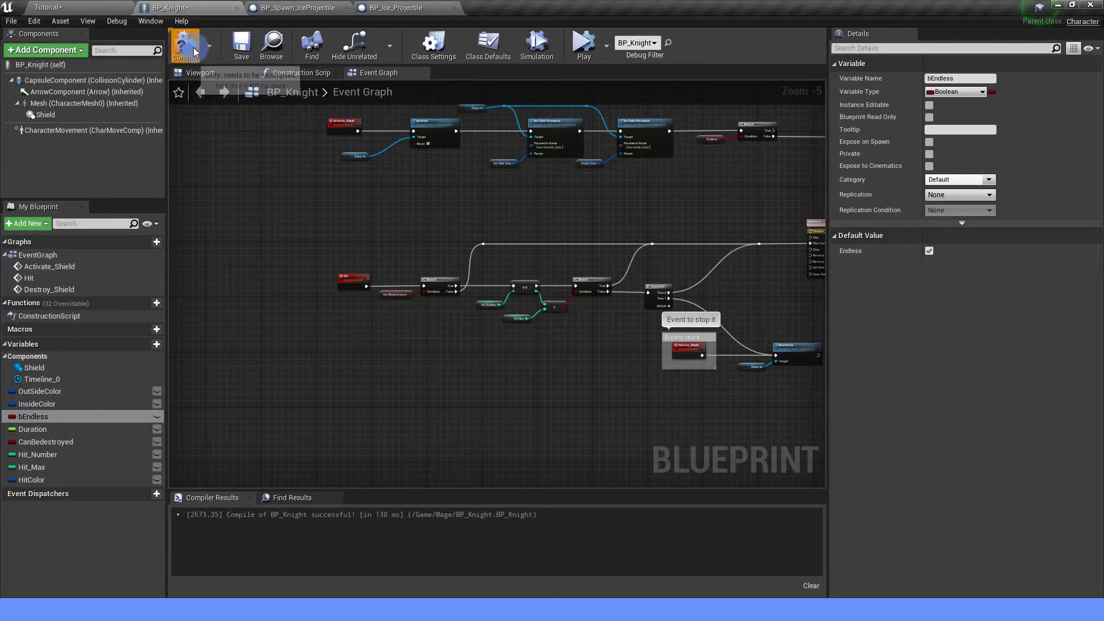
pyautogui.click(234, 52)
pyautogui.click(46, 442)
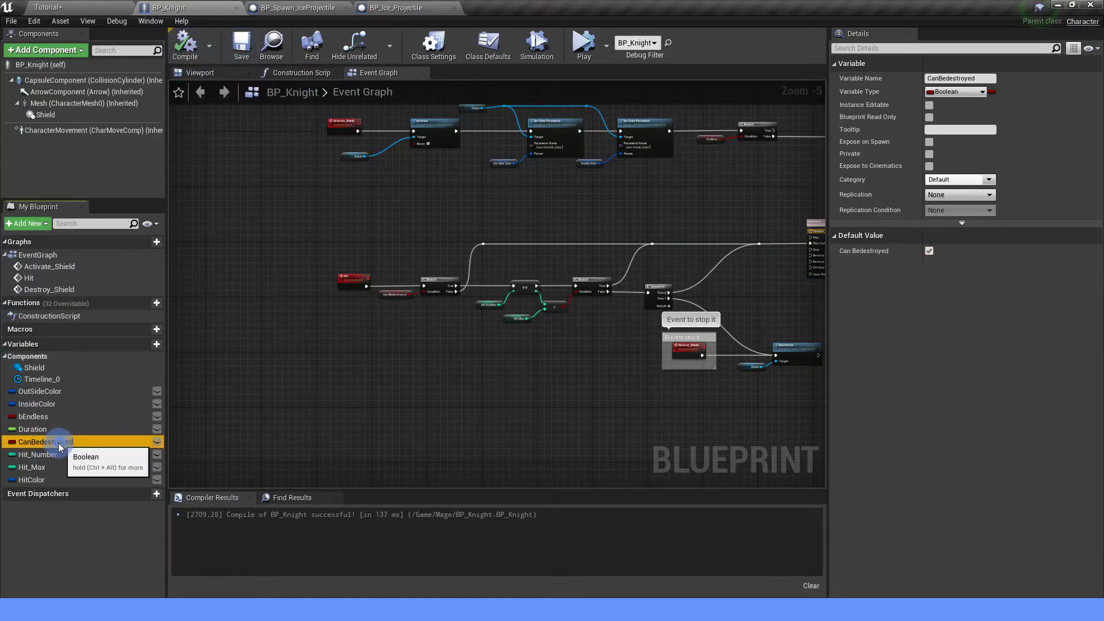
pyautogui.click(47, 469)
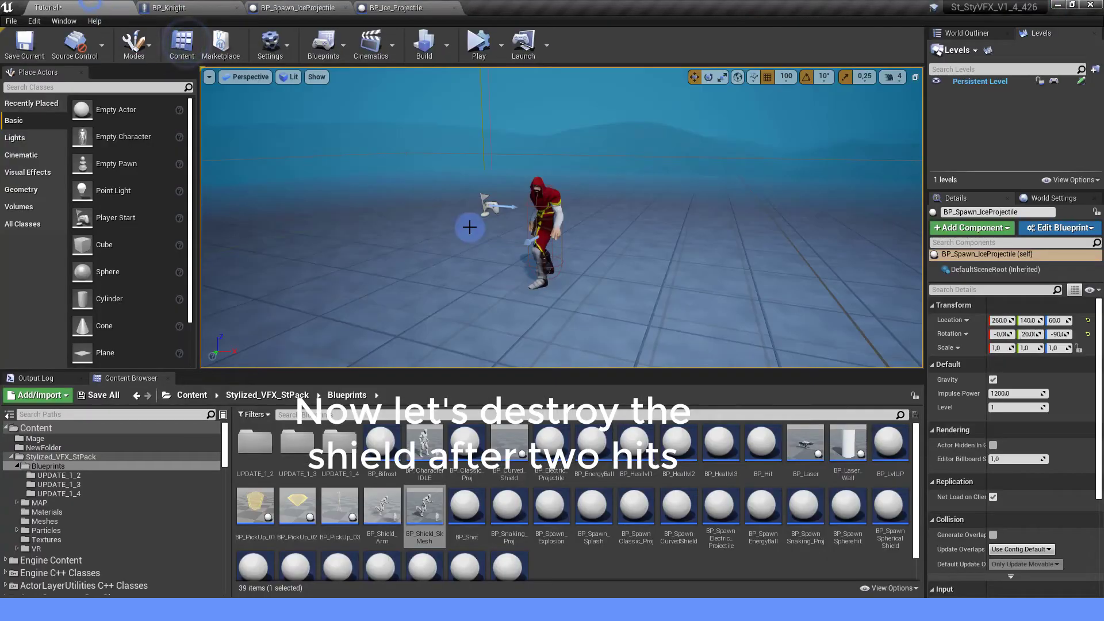
# Playtest the level to watch the knight's endless shield against the ice projectiles
pyautogui.moveTo(470, 238); pyautogui.dragTo(433, 263)
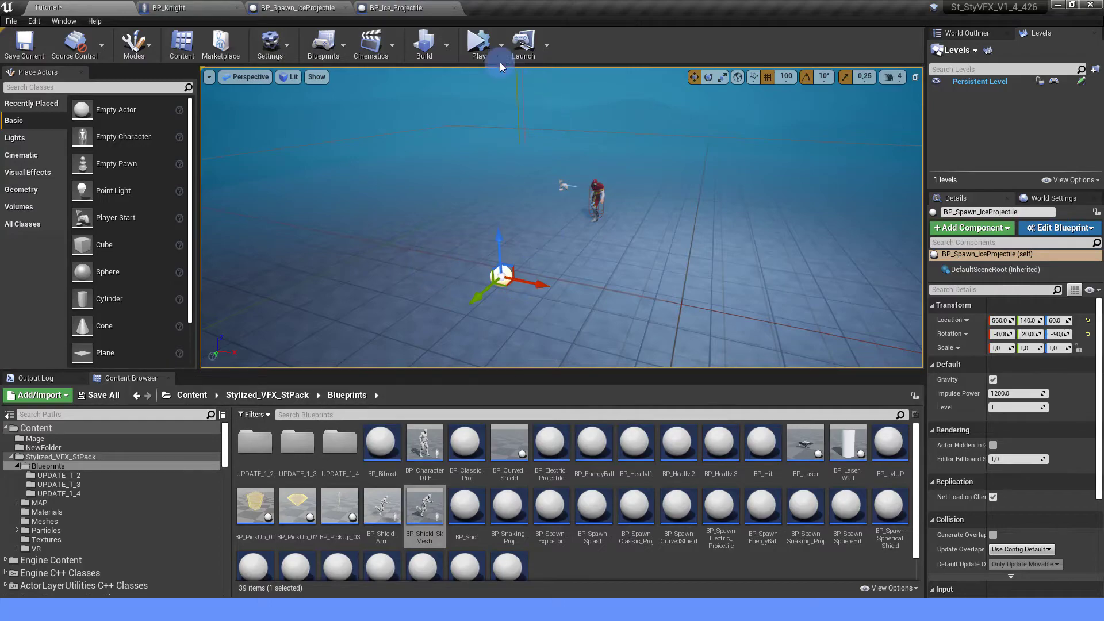
pyautogui.click(478, 43)
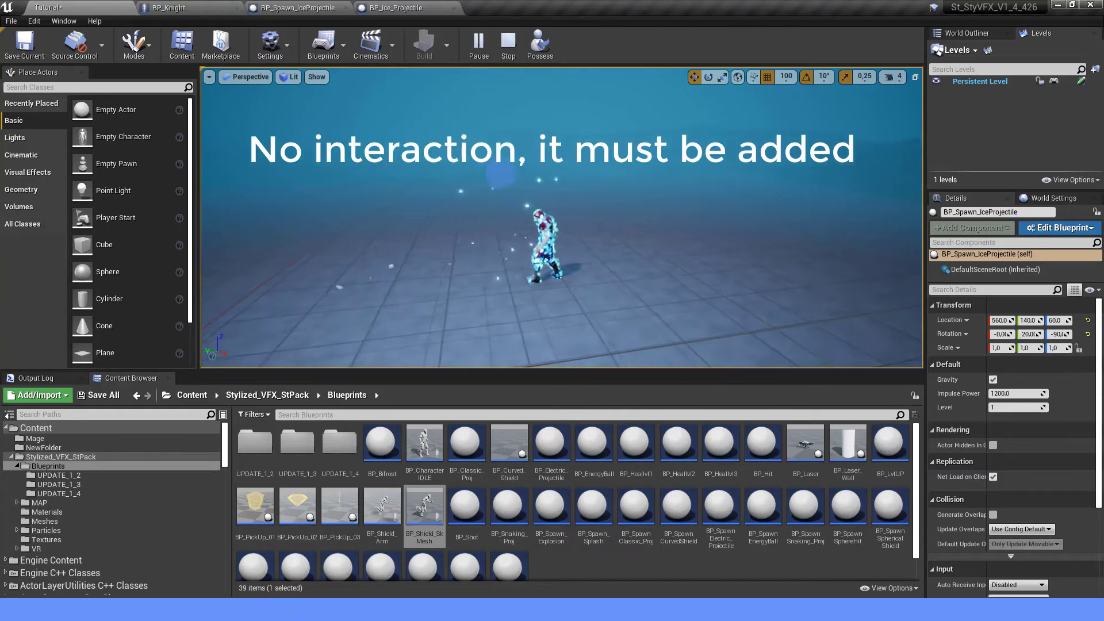
pyautogui.click(509, 46)
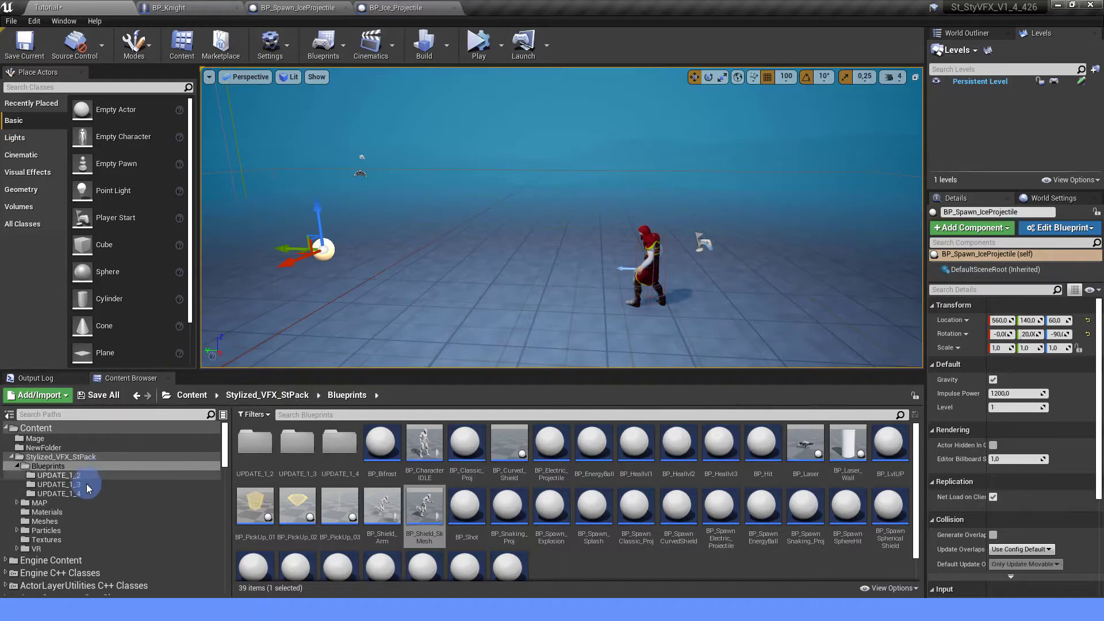
# Add the BPI_Hit interface to BP_Knight in Class Settings and compile
pyautogui.click(60, 485)
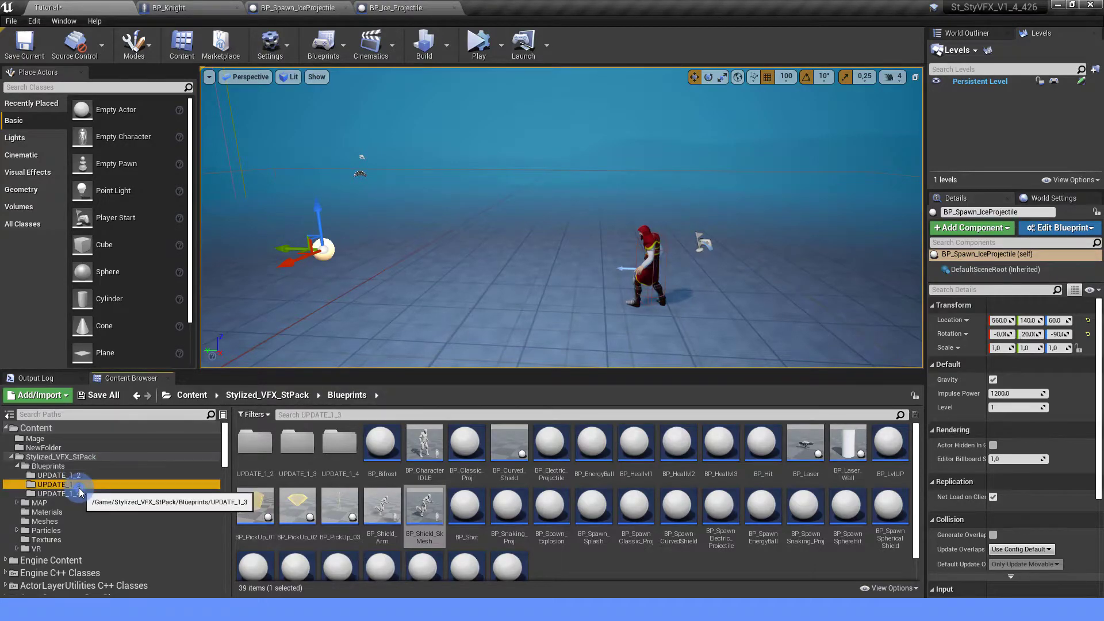
pyautogui.click(644, 509)
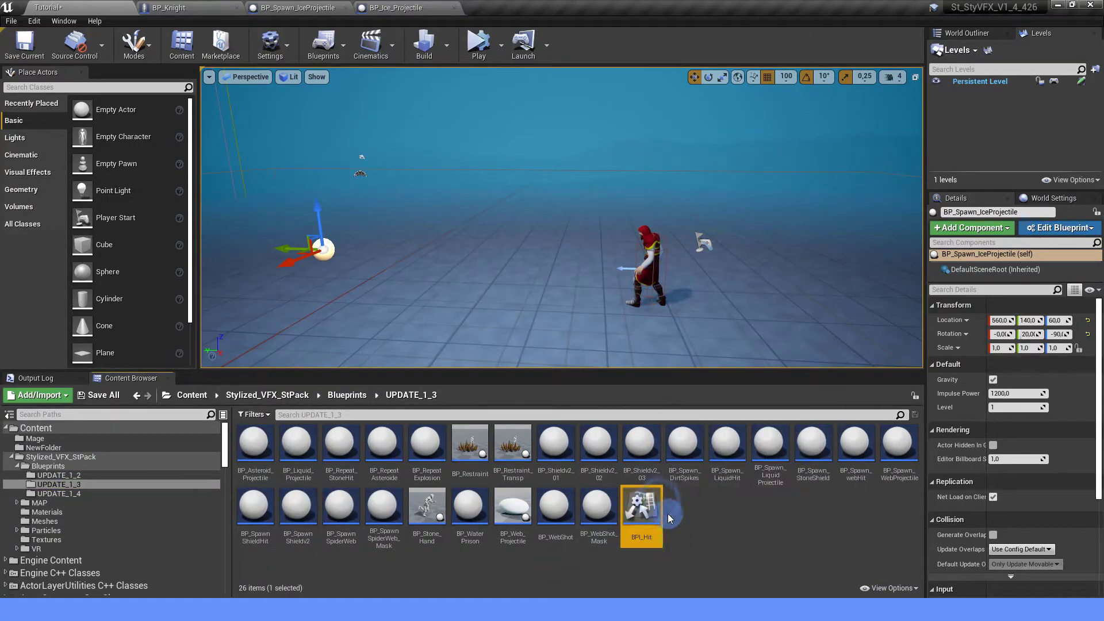
pyautogui.click(189, 7)
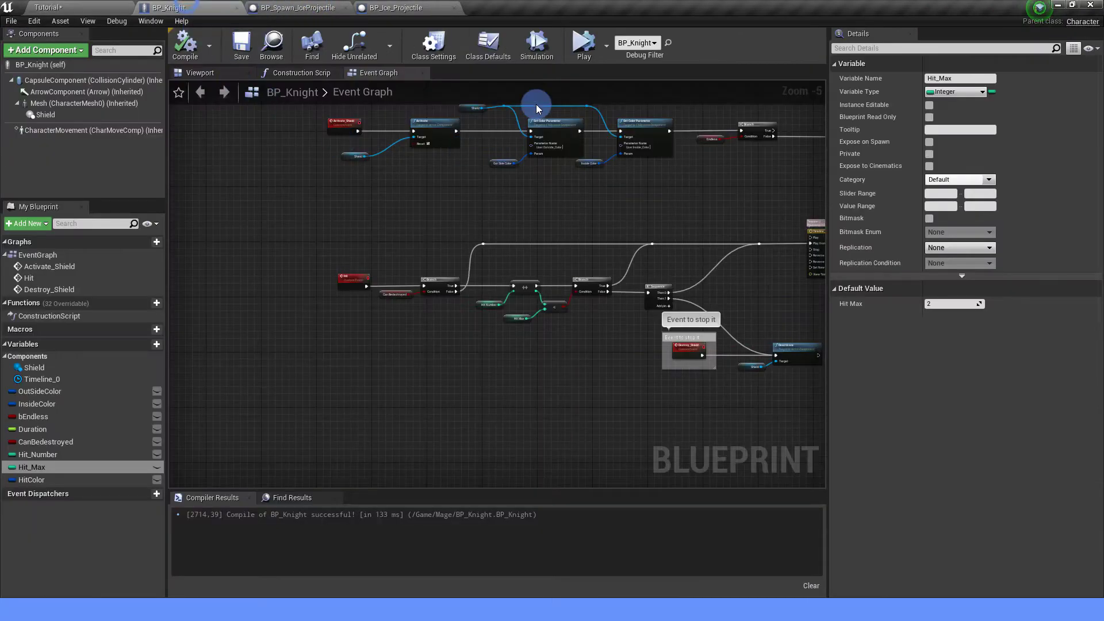
pyautogui.click(434, 44)
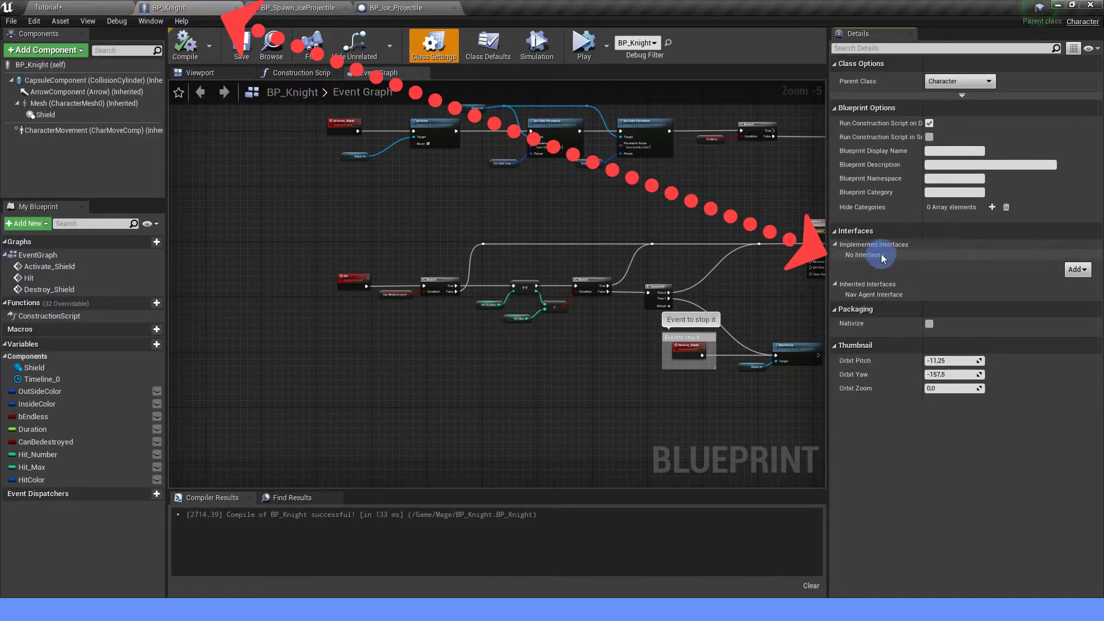
pyautogui.click(1053, 272)
pyautogui.write('hit')
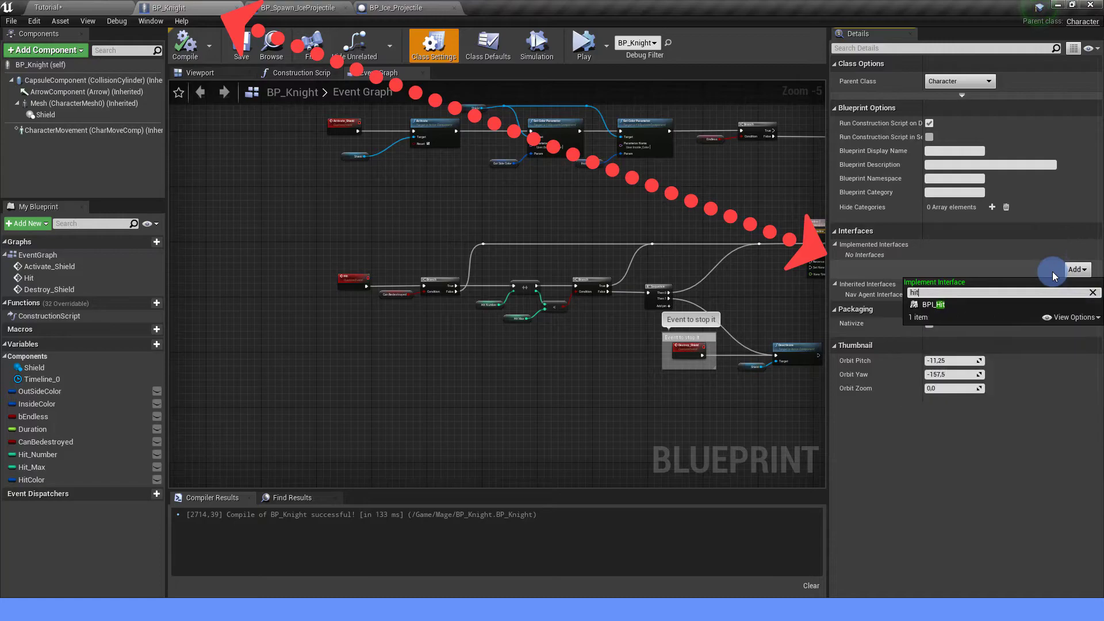
pyautogui.click(943, 303)
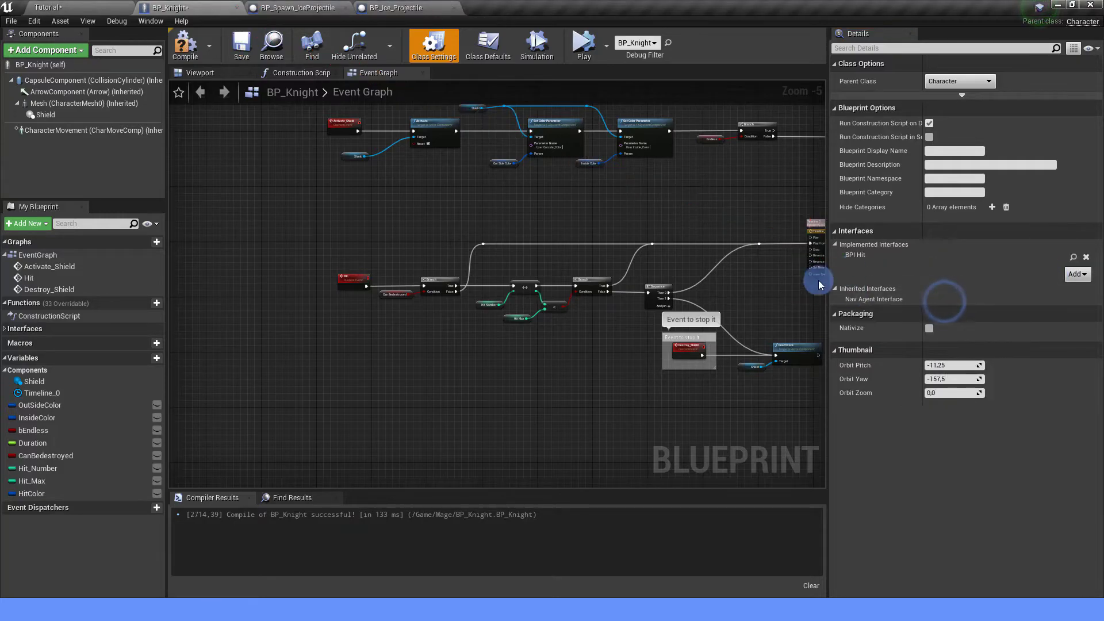
pyautogui.scroll(1, 371, 327)
pyautogui.moveTo(371, 326)
pyautogui.mouseDown(button='right')
pyautogui.moveTo(406, 407)
pyautogui.moveTo(394, 424)
pyautogui.mouseUp(button='right')
pyautogui.scroll(1, 394, 290)
pyautogui.click(449, 259)
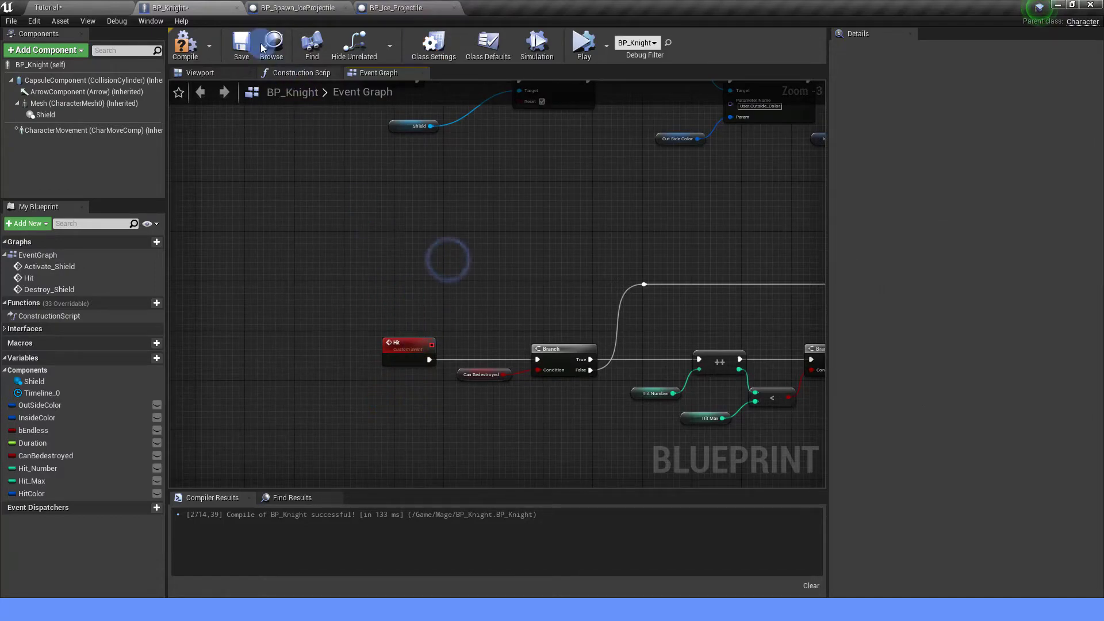
pyautogui.click(433, 45)
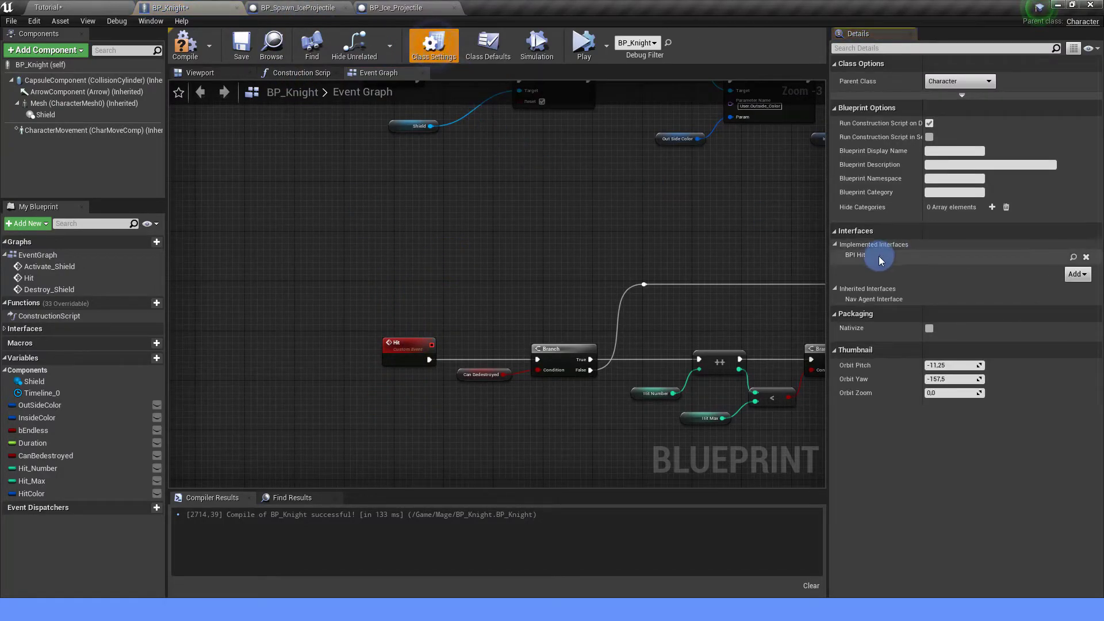
pyautogui.click(185, 46)
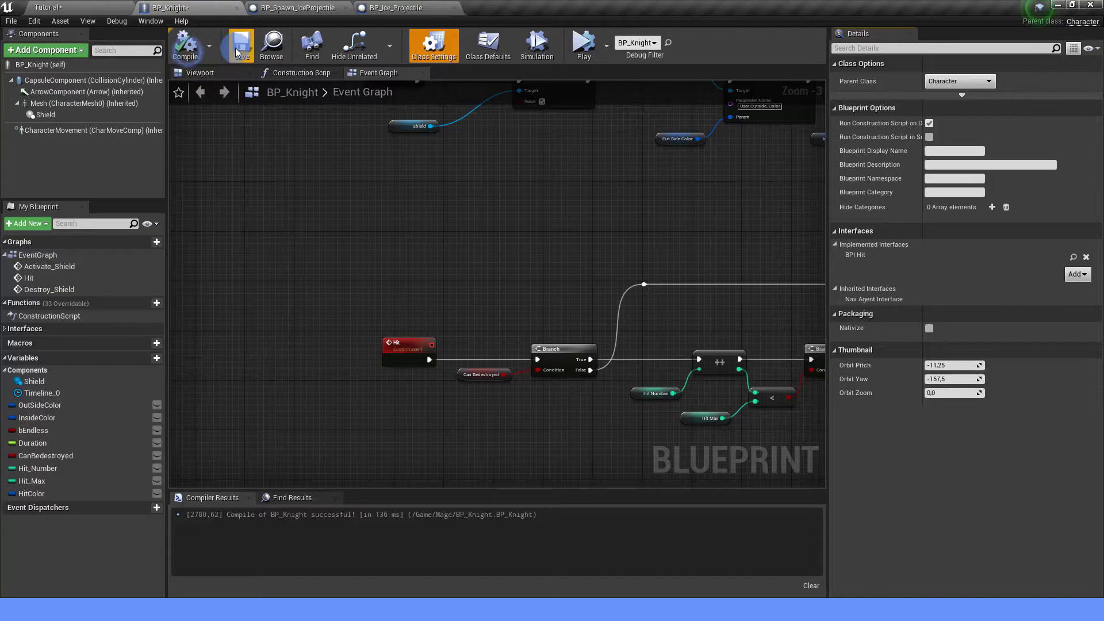
# Replace the old Hit event with Event Hit Shield wired into the Branch, then compile
pyautogui.rightClick(384, 302)
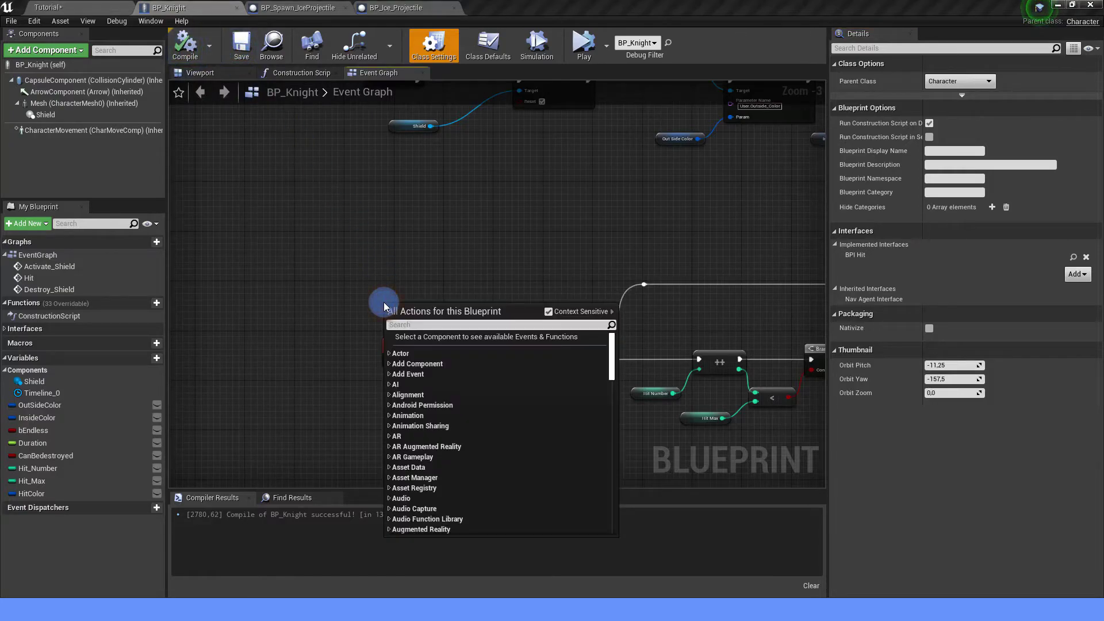
pyautogui.write('hit shi')
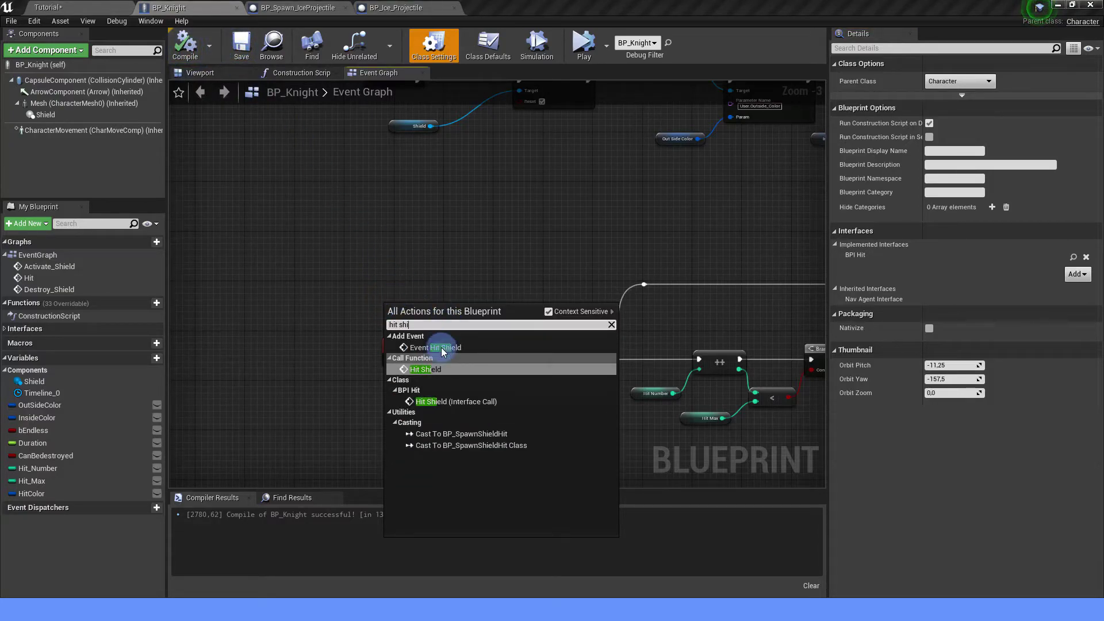
pyautogui.click(440, 348)
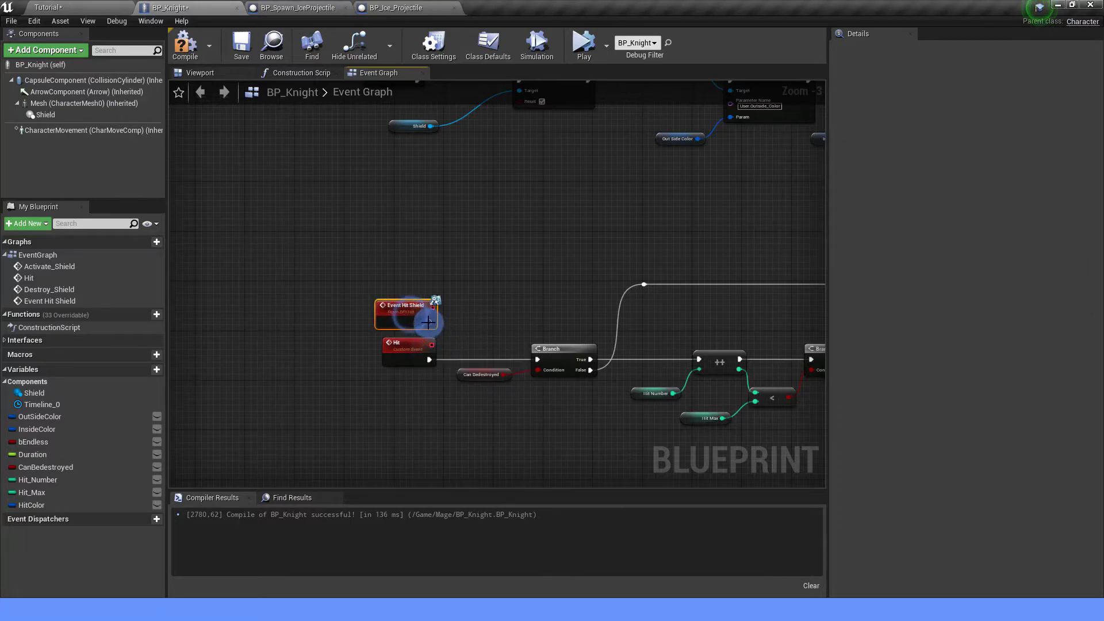
pyautogui.moveTo(428, 322); pyautogui.dragTo(537, 359)
pyautogui.click(392, 347)
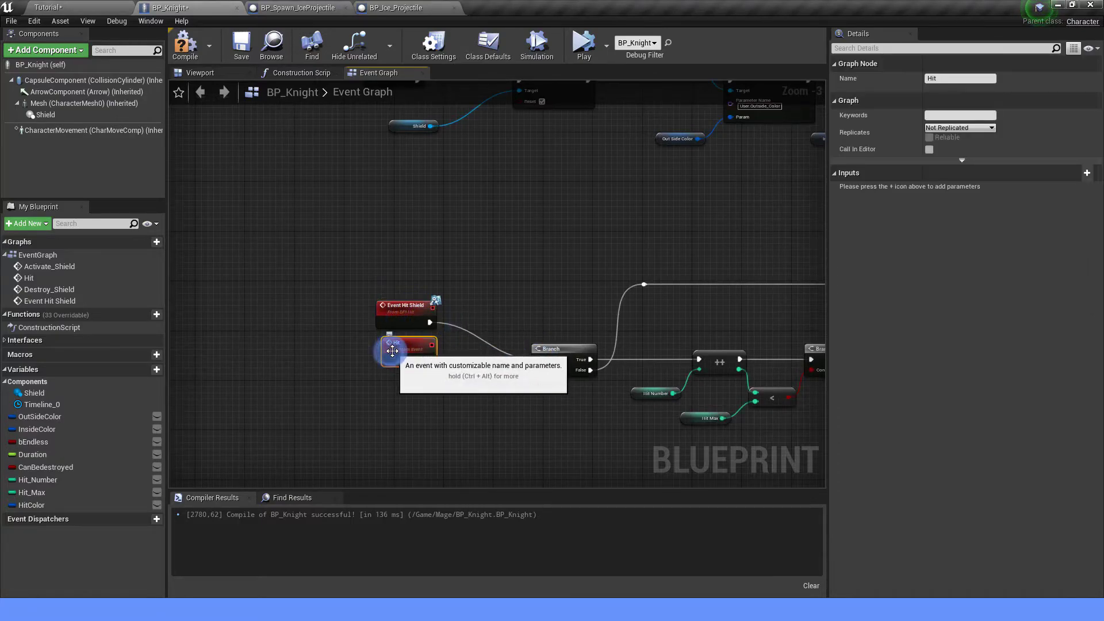
pyautogui.press('Delete')
pyautogui.moveTo(402, 308); pyautogui.dragTo(401, 347)
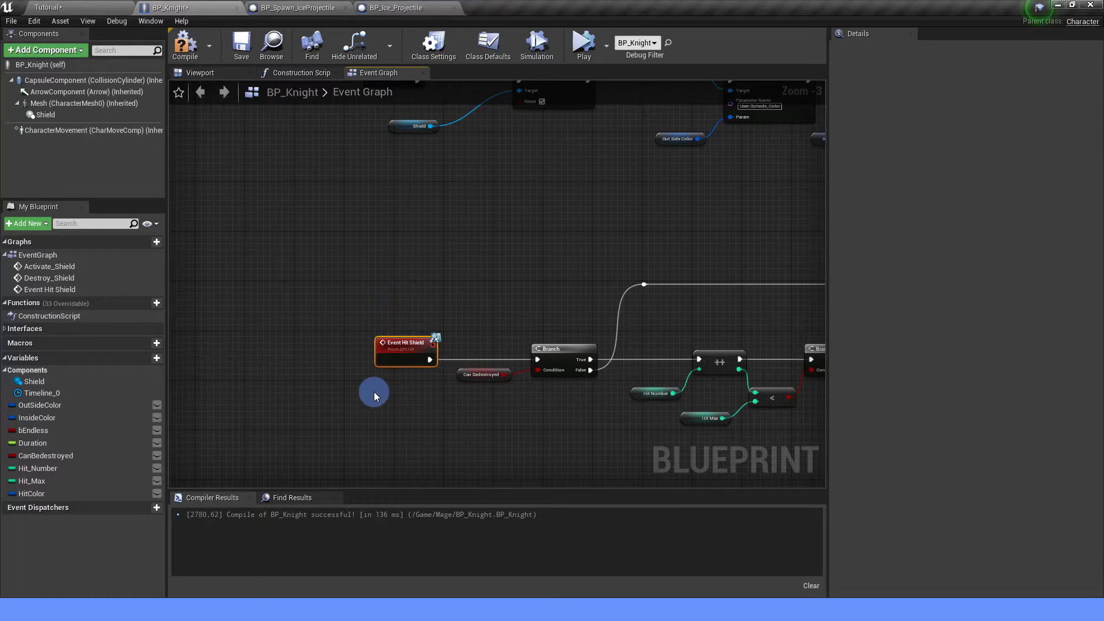
pyautogui.click(374, 395)
pyautogui.scroll(-3, 463, 418)
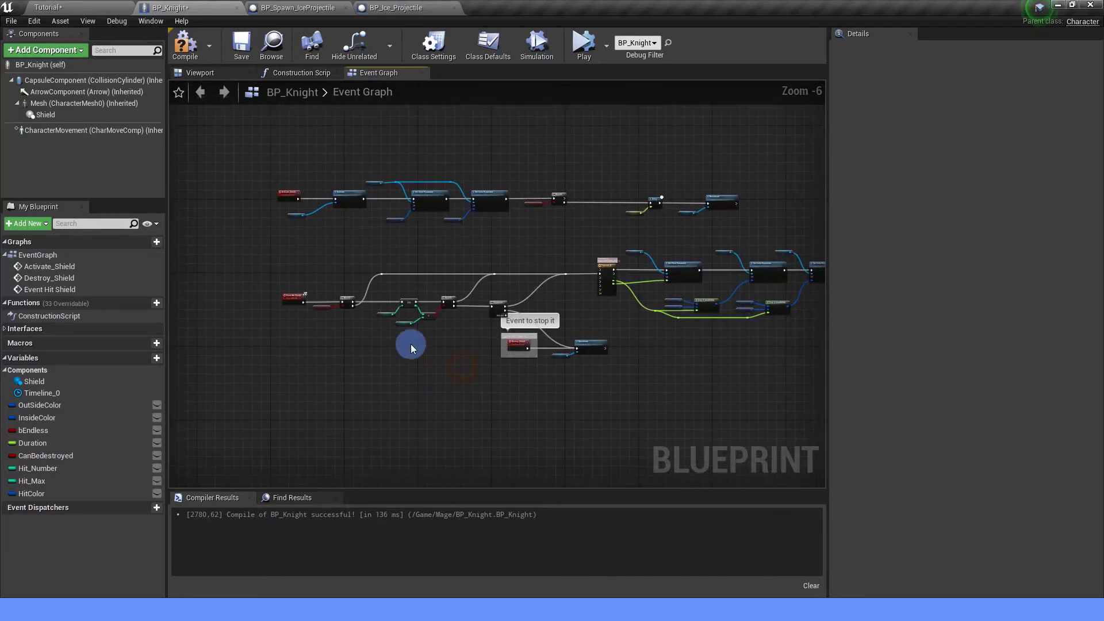
pyautogui.click(202, 53)
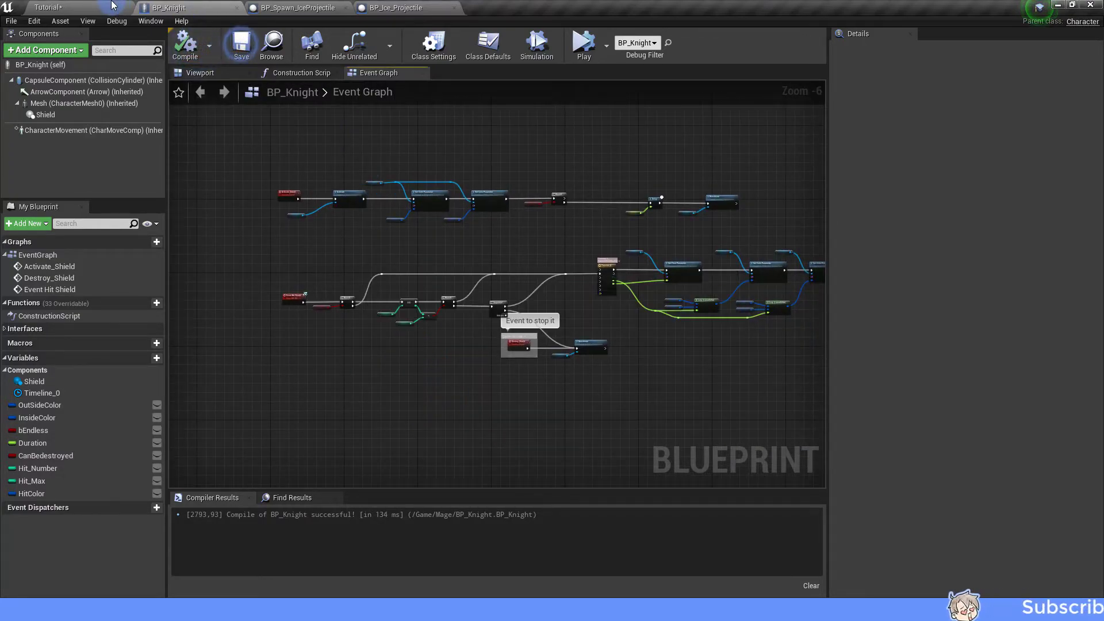
# In BP_Ice_Projectile, add a Hit Shield (Message) call on the reroute's execution line
pyautogui.click(400, 8)
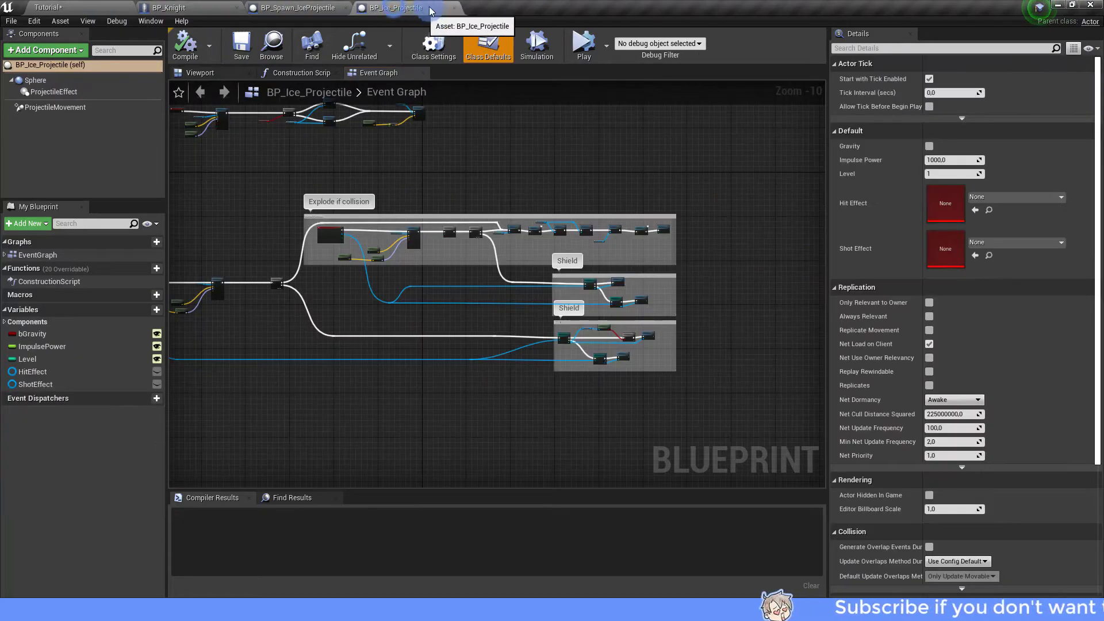
pyautogui.scroll(2, 584, 372)
pyautogui.scroll(2, 567, 360)
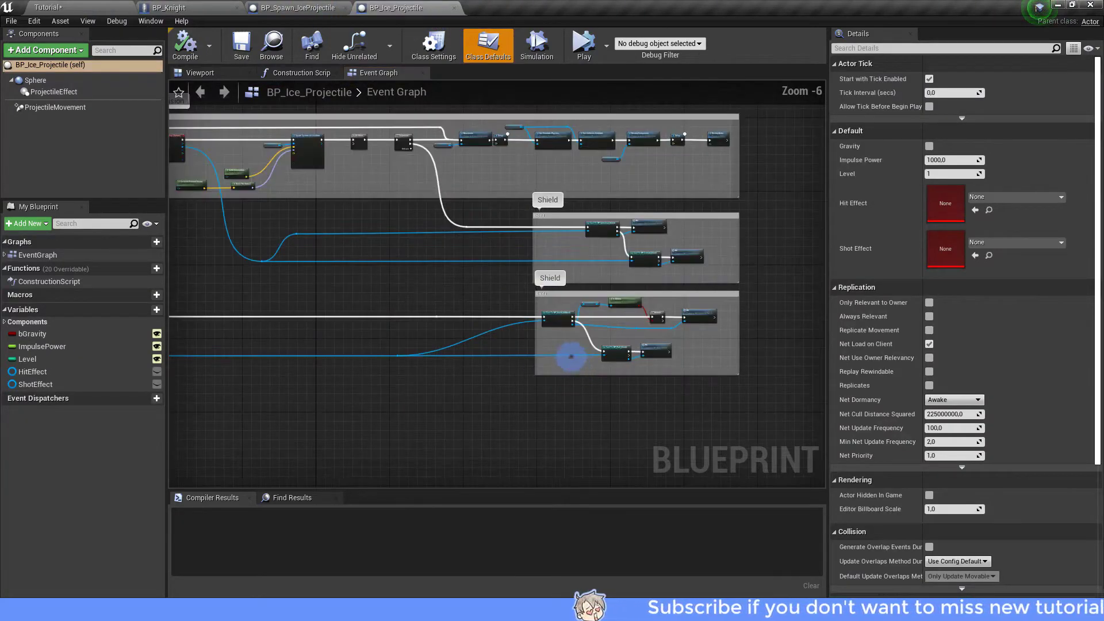
pyautogui.scroll(2, 571, 356)
pyautogui.moveTo(533, 313)
pyautogui.mouseDown(button='right')
pyautogui.moveTo(435, 330)
pyautogui.moveTo(486, 339)
pyautogui.moveTo(437, 218)
pyautogui.mouseUp(button='right')
pyautogui.moveTo(415, 223); pyautogui.dragTo(482, 208)
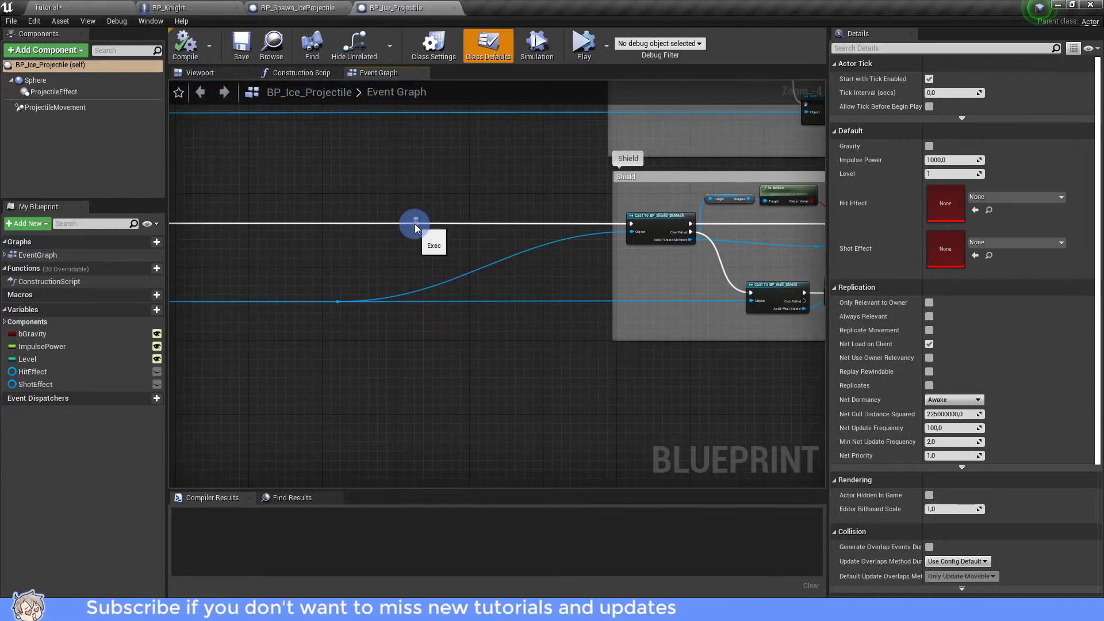
pyautogui.write('hit shi')
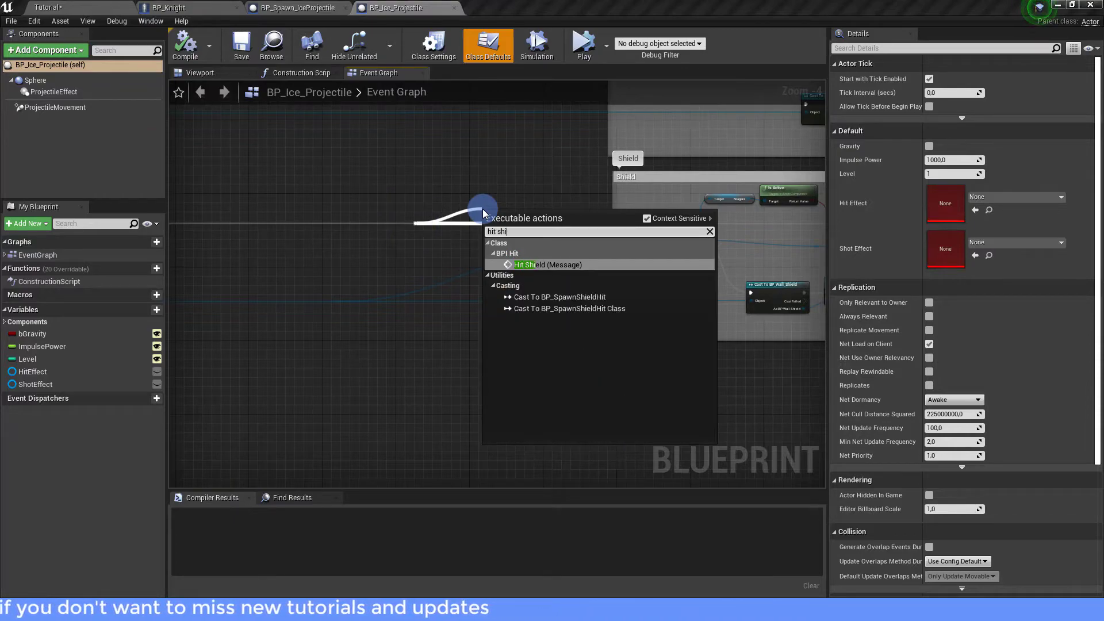
pyautogui.click(560, 264)
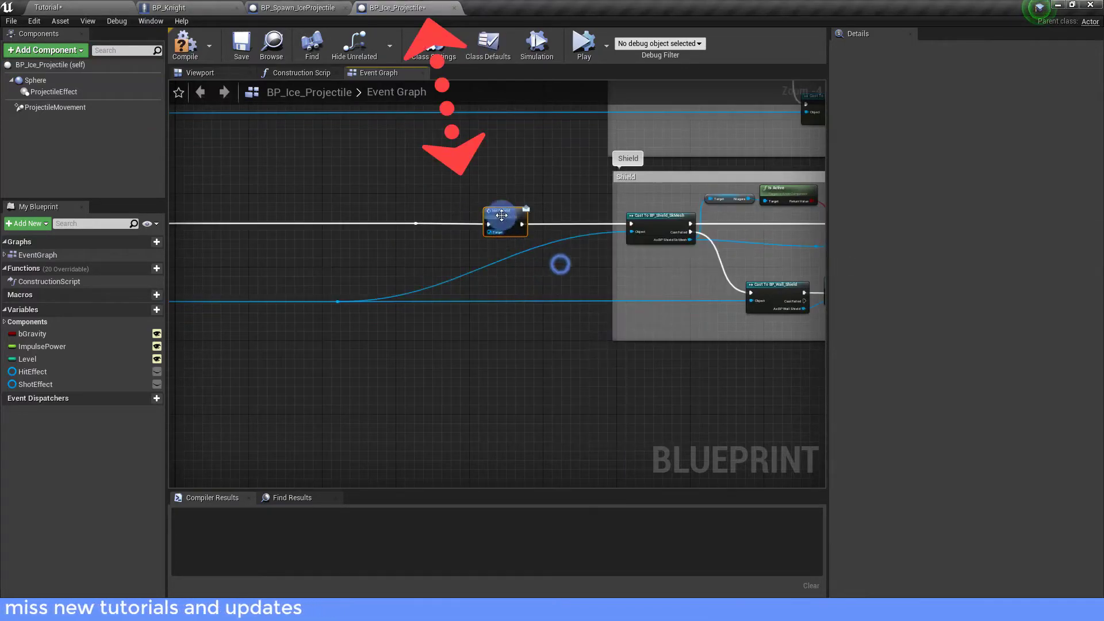
pyautogui.moveTo(473, 240); pyautogui.dragTo(478, 222)
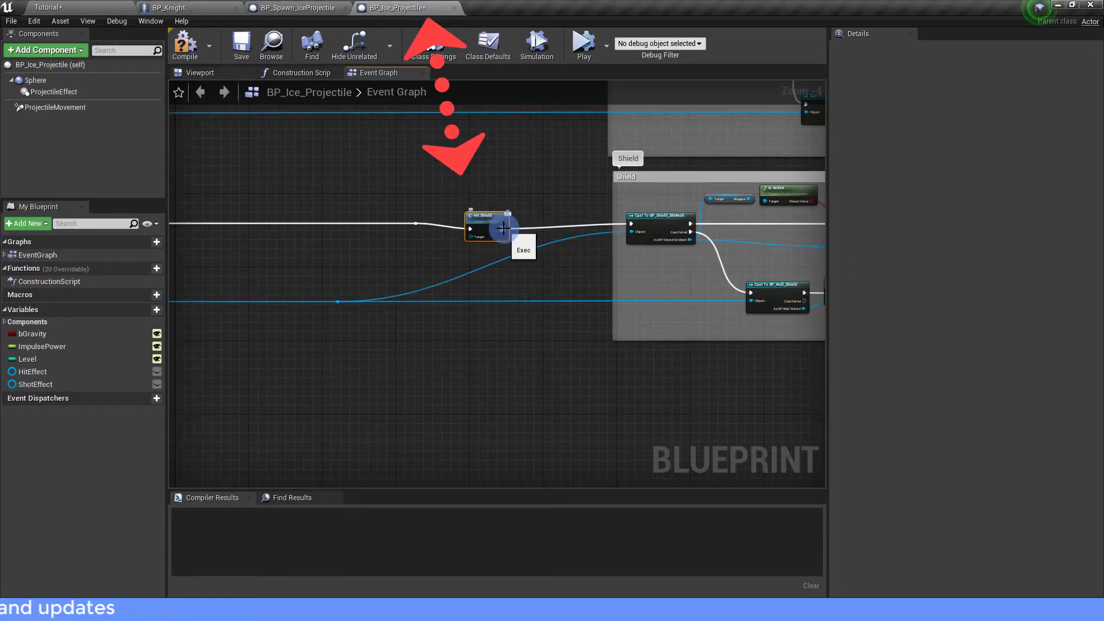
# Wire the hit Other Actor to Hit Shield's Target, compile, and play the level
pyautogui.scroll(2, 344, 302)
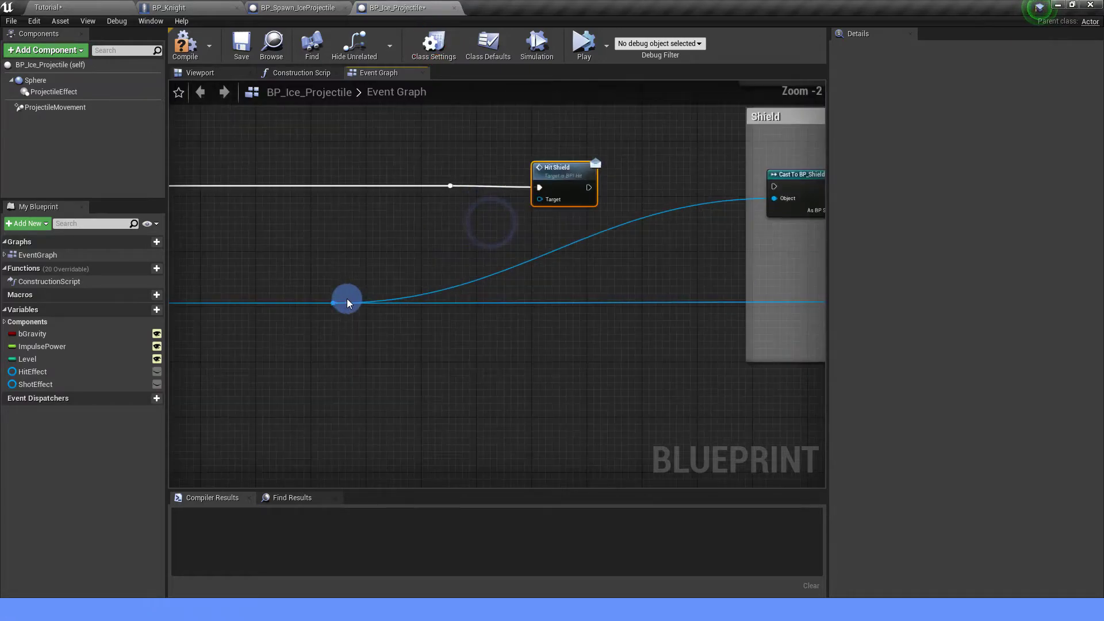
pyautogui.moveTo(332, 304); pyautogui.dragTo(539, 199)
pyautogui.scroll(-2, 540, 198)
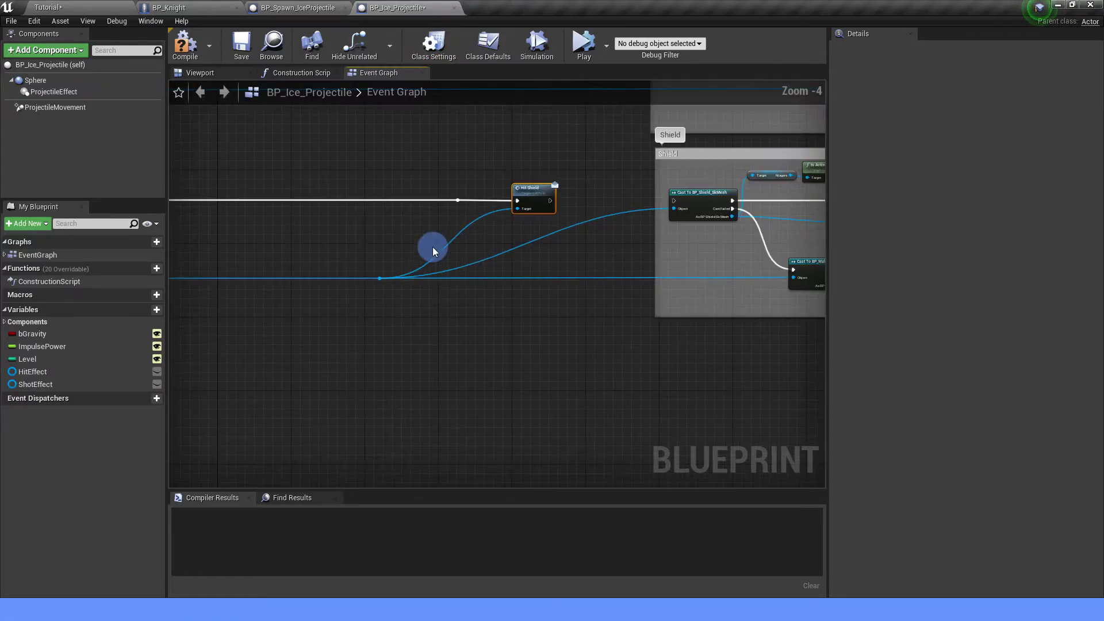
pyautogui.moveTo(359, 260)
pyautogui.mouseDown(button='right')
pyautogui.moveTo(470, 266)
pyautogui.moveTo(487, 289)
pyautogui.mouseUp(button='right')
pyautogui.scroll(2, 384, 220)
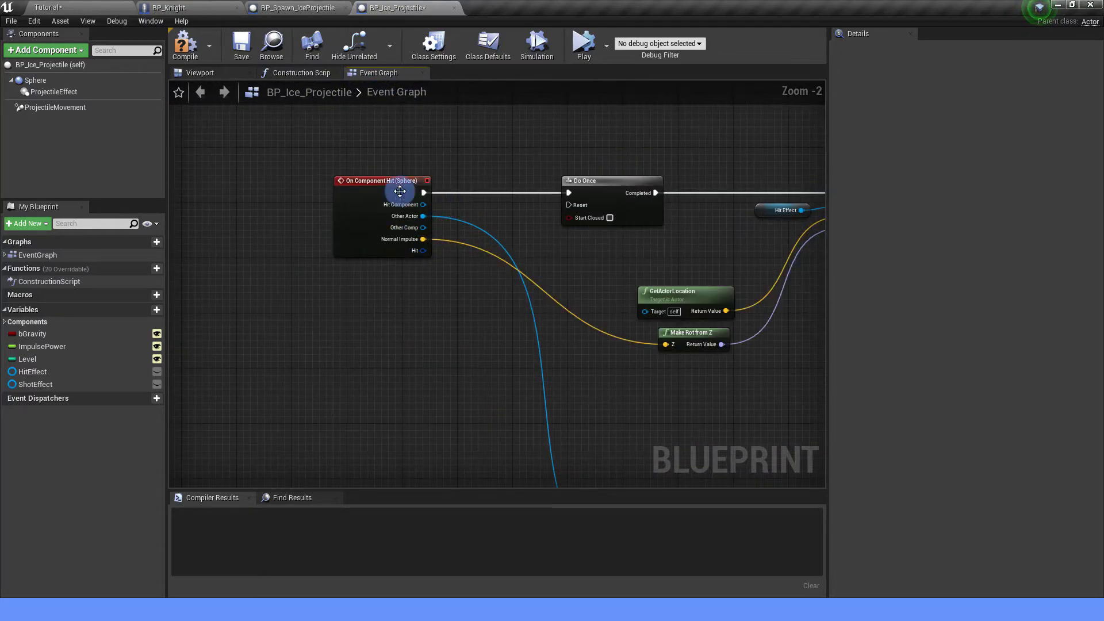
pyautogui.click(179, 56)
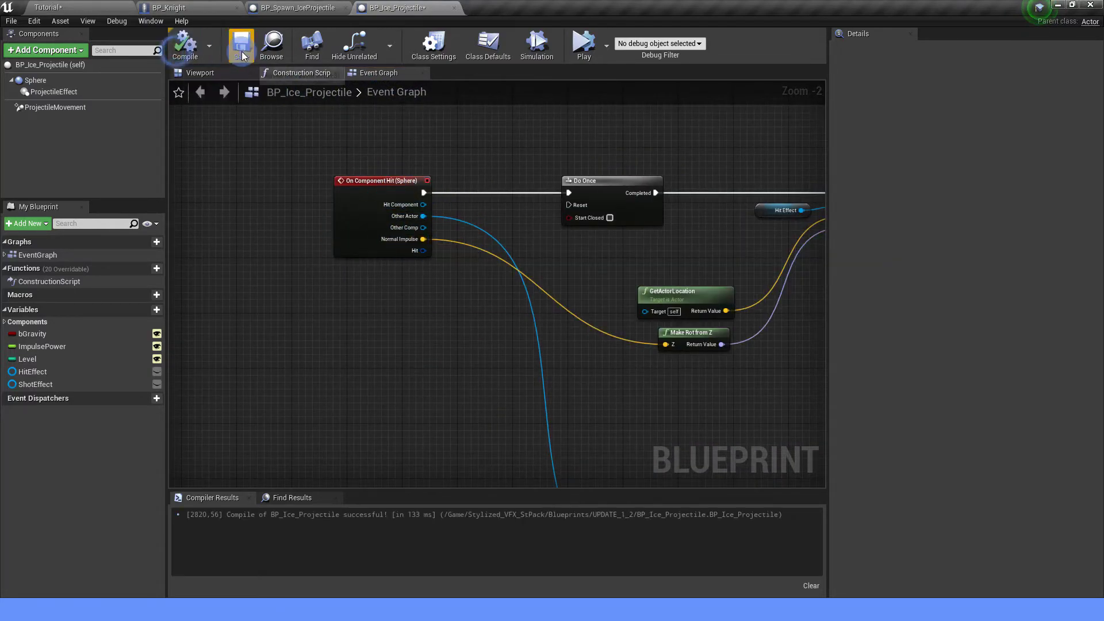
pyautogui.click(96, 8)
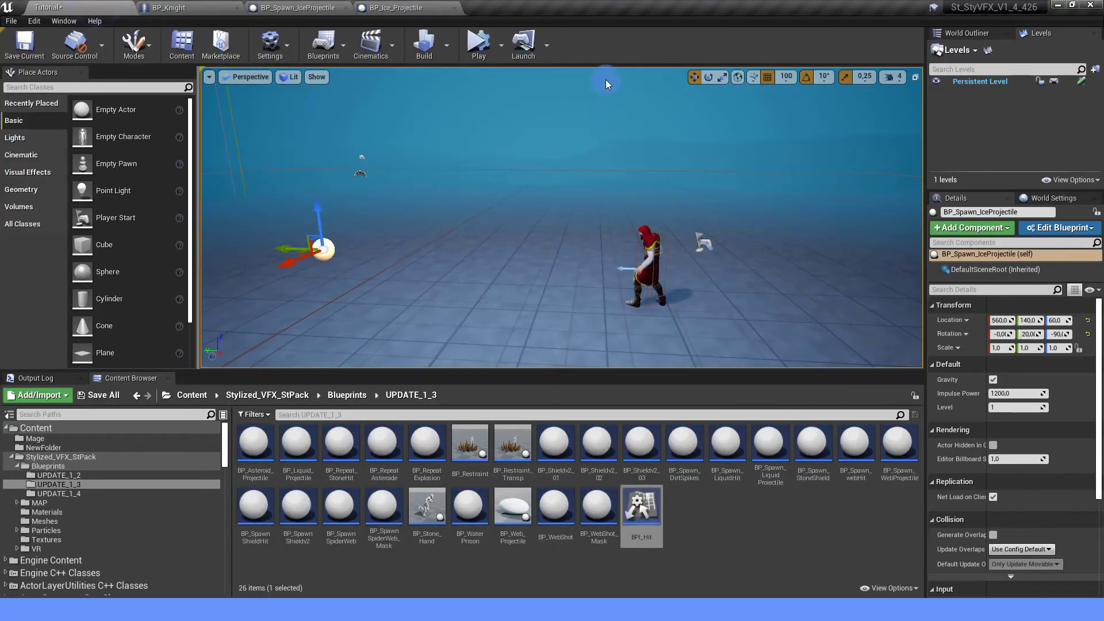
pyautogui.click(478, 43)
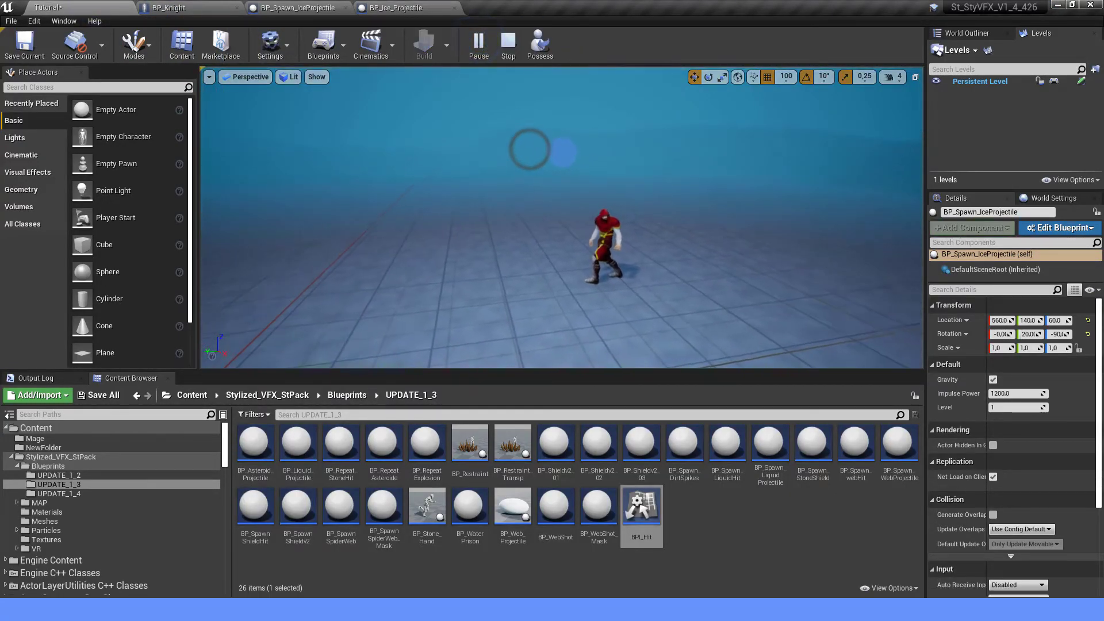
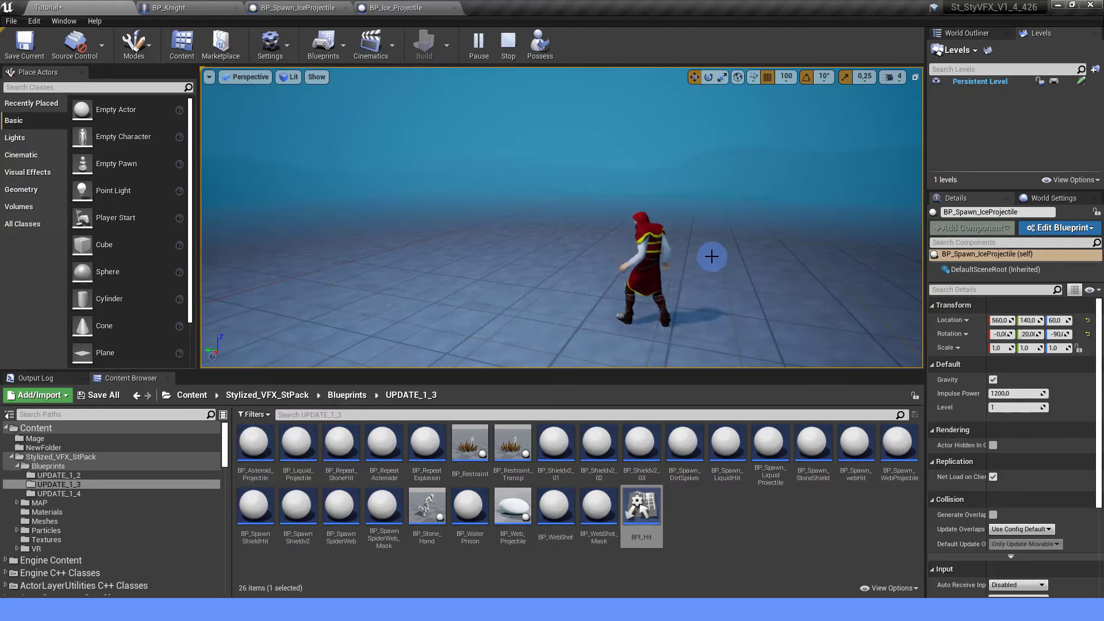
# Stop the running level simulation and bring up the BP_Knight blueprint's Event Graph
pyautogui.click(507, 49)
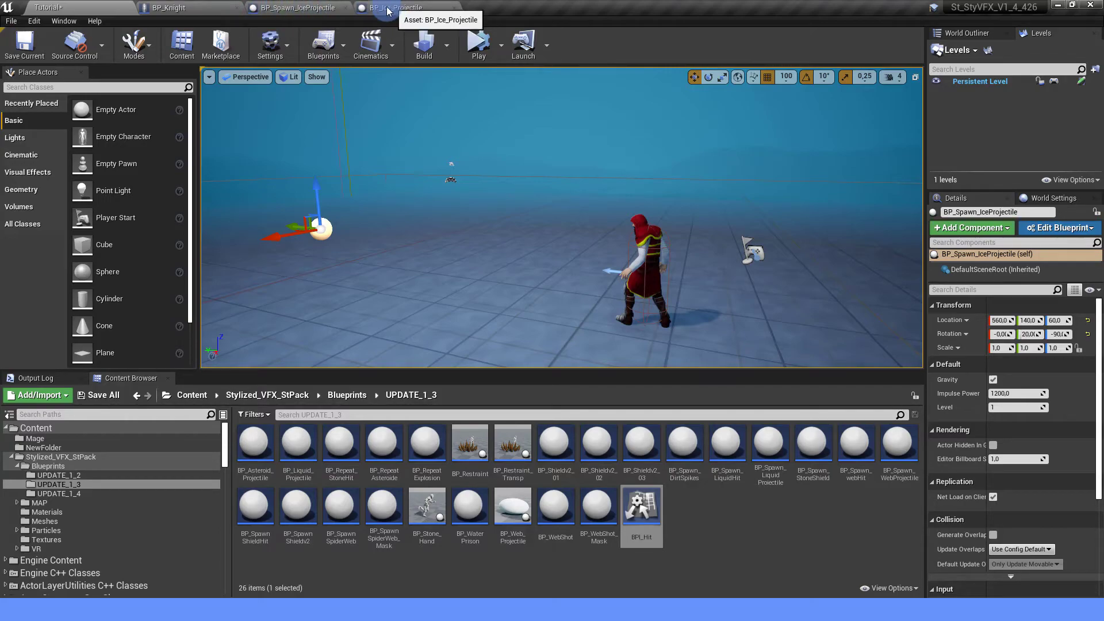
pyautogui.click(207, 8)
# Add a SET Hit Number = 0 node to the Activate_Shield event, placed before Activate
pyautogui.click(378, 343)
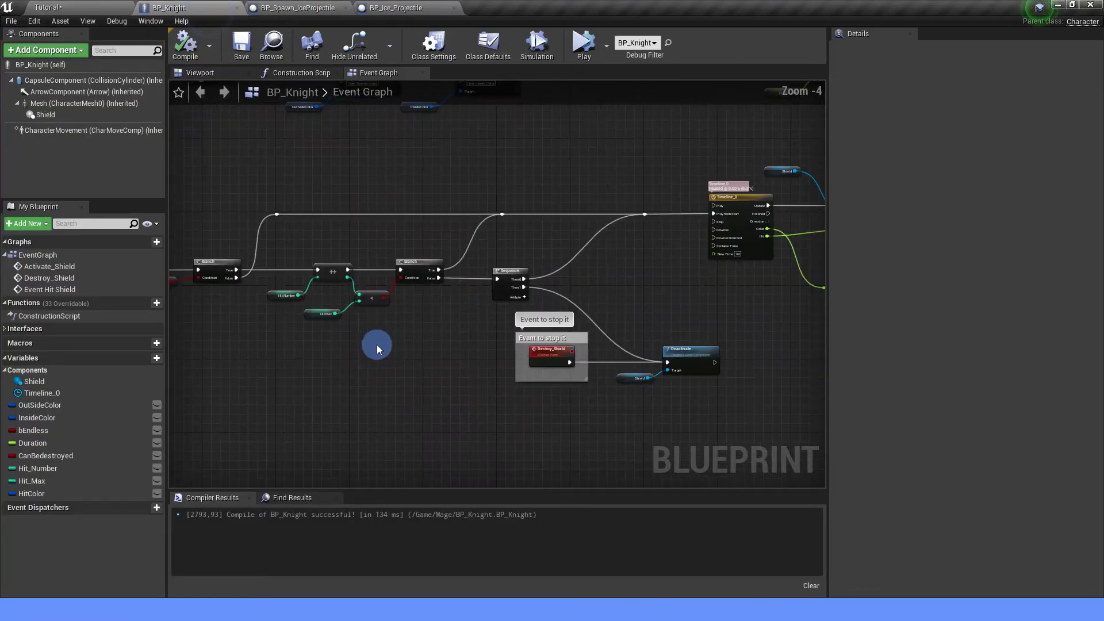
pyautogui.moveTo(377, 344); pyautogui.dragTo(665, 357, button='right')
pyautogui.moveTo(381, 287); pyautogui.dragTo(413, 373, button='right')
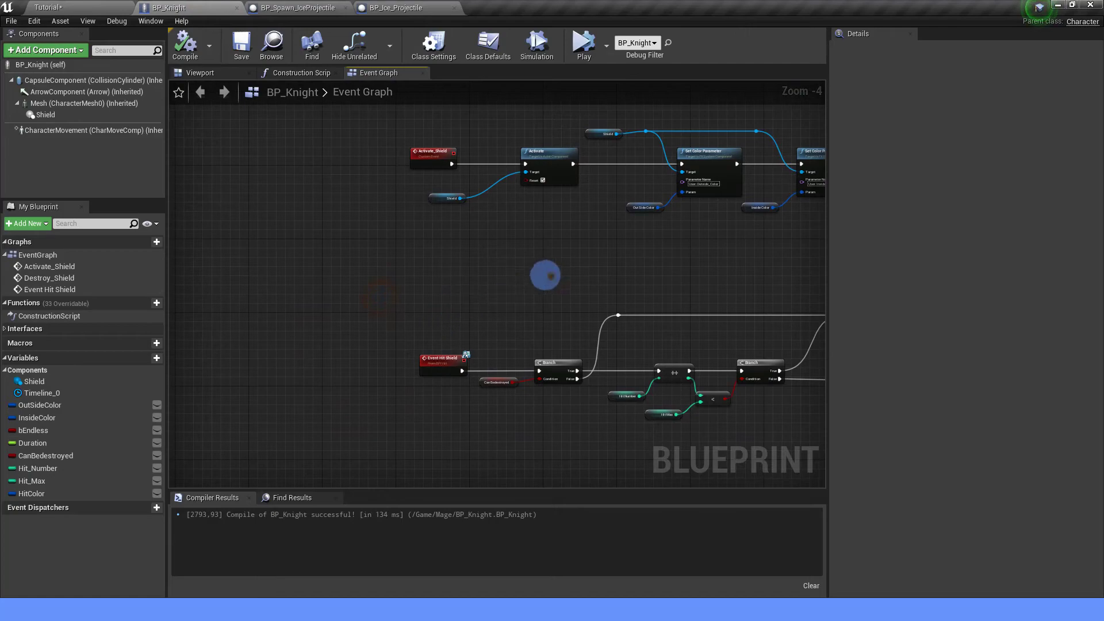
pyautogui.moveTo(545, 275); pyautogui.dragTo(364, 301, button='right')
pyautogui.moveTo(307, 171); pyautogui.dragTo(446, 182, button='right')
pyautogui.moveTo(447, 182); pyautogui.dragTo(396, 178)
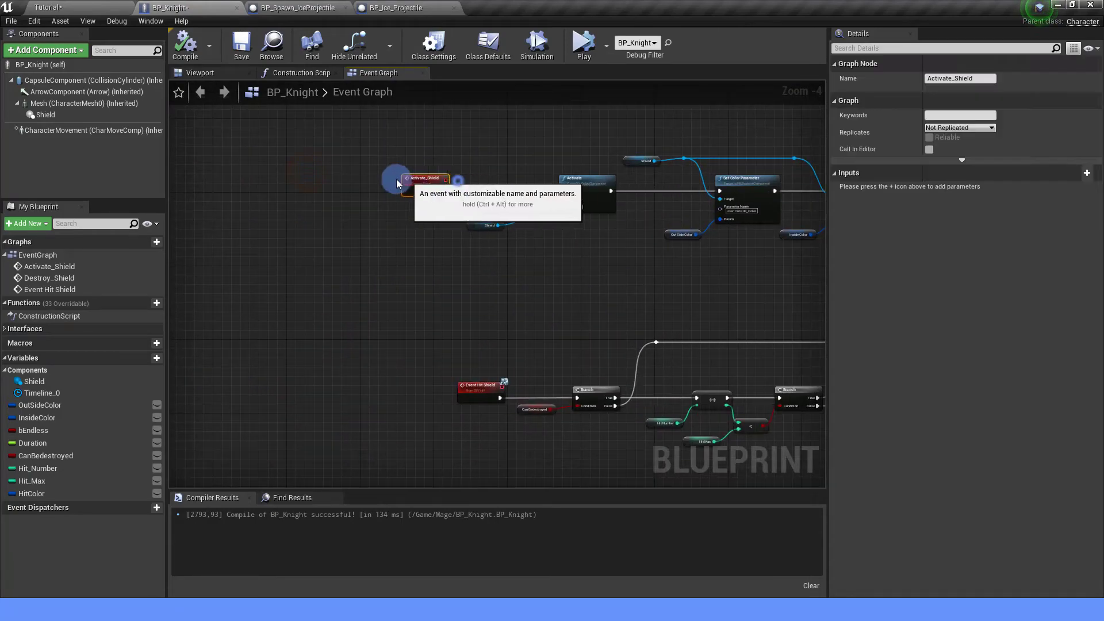
pyautogui.scroll(2, 359, 259)
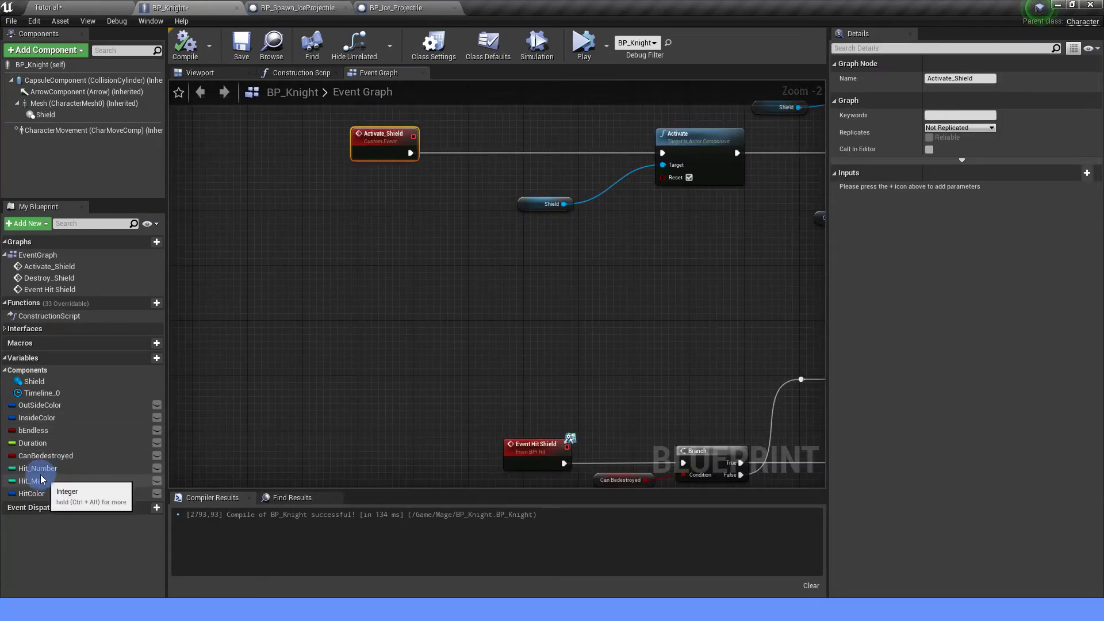
pyautogui.moveTo(36, 468); pyautogui.dragTo(412, 155)
pyautogui.moveTo(500, 166); pyautogui.dragTo(525, 168)
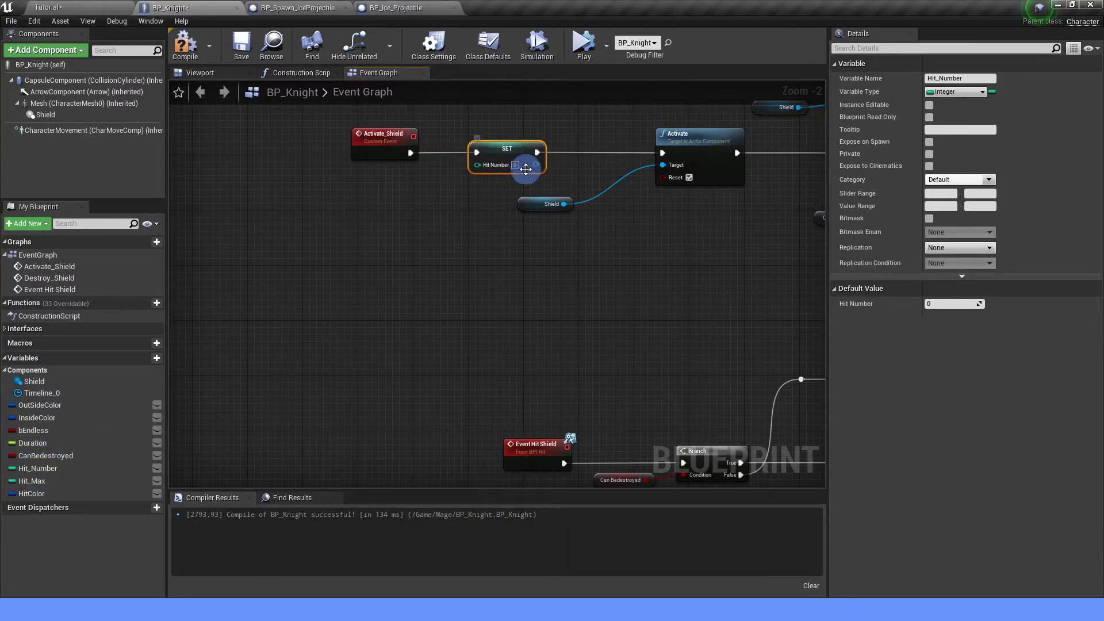
# Compile and save BP_Knight, then play the Tutorial level to test the shield
pyautogui.click(185, 45)
pyautogui.click(241, 44)
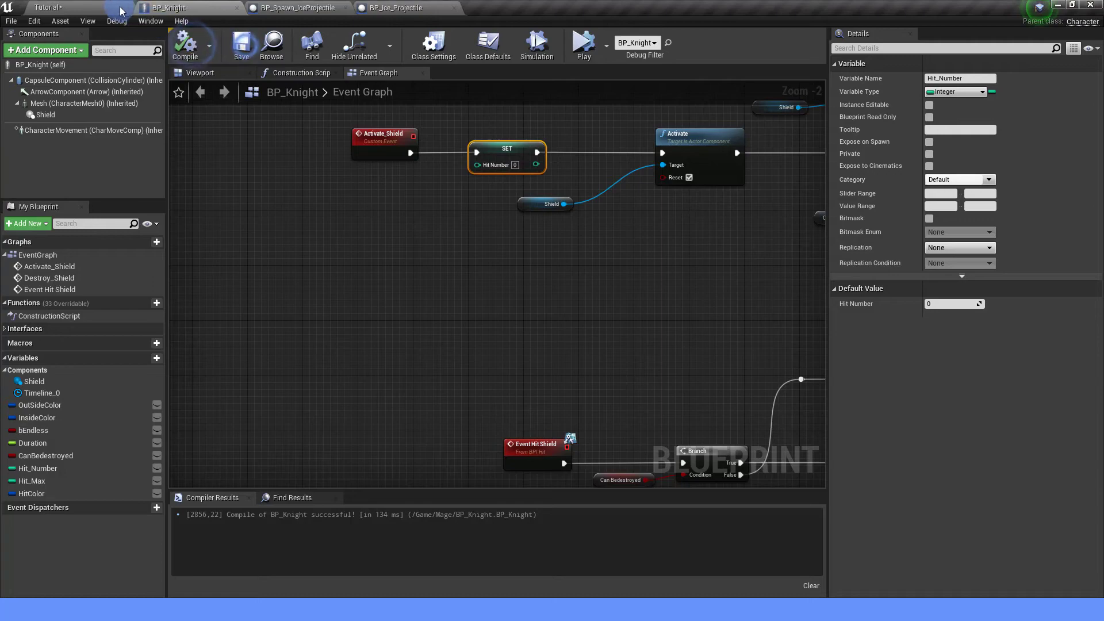
pyautogui.click(86, 7)
pyautogui.click(479, 44)
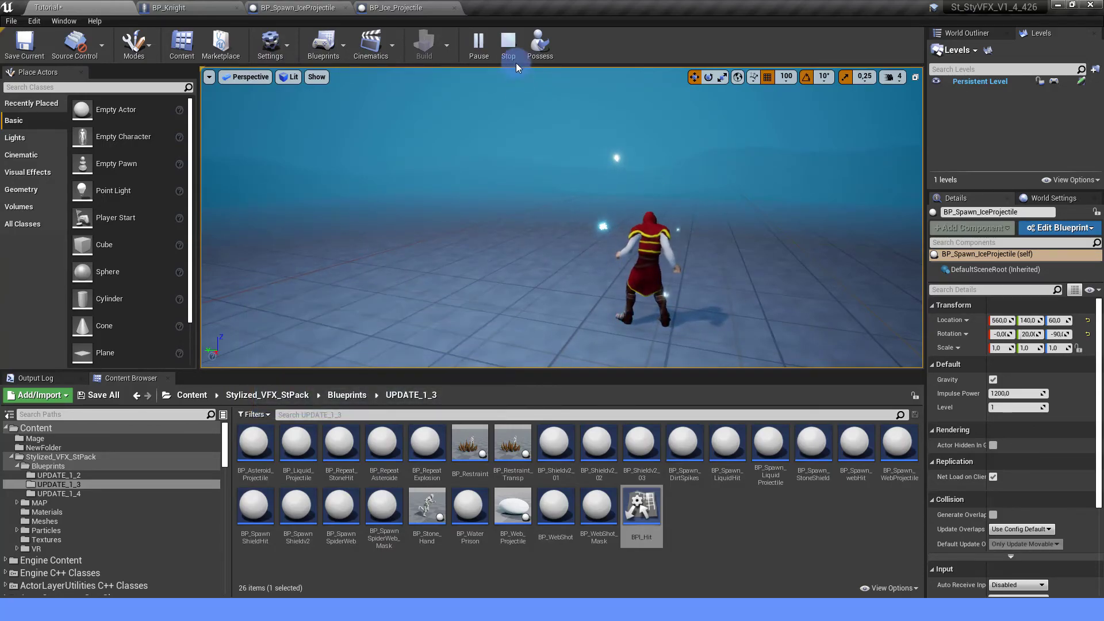
# Stop the simulation after the shield comes off on the second ice hit
pyautogui.click(506, 43)
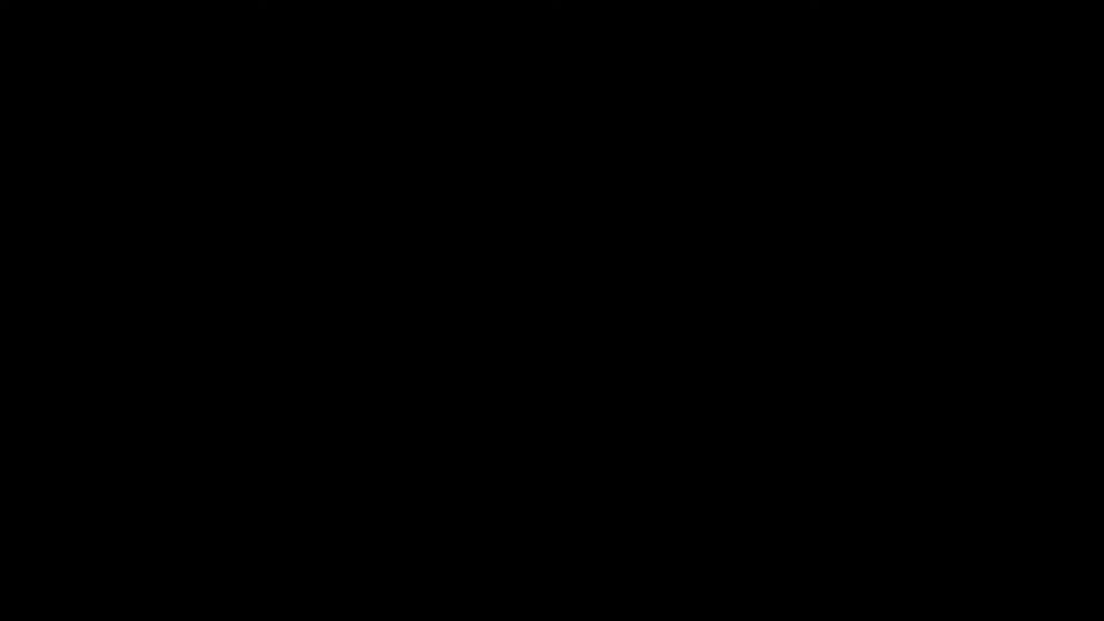